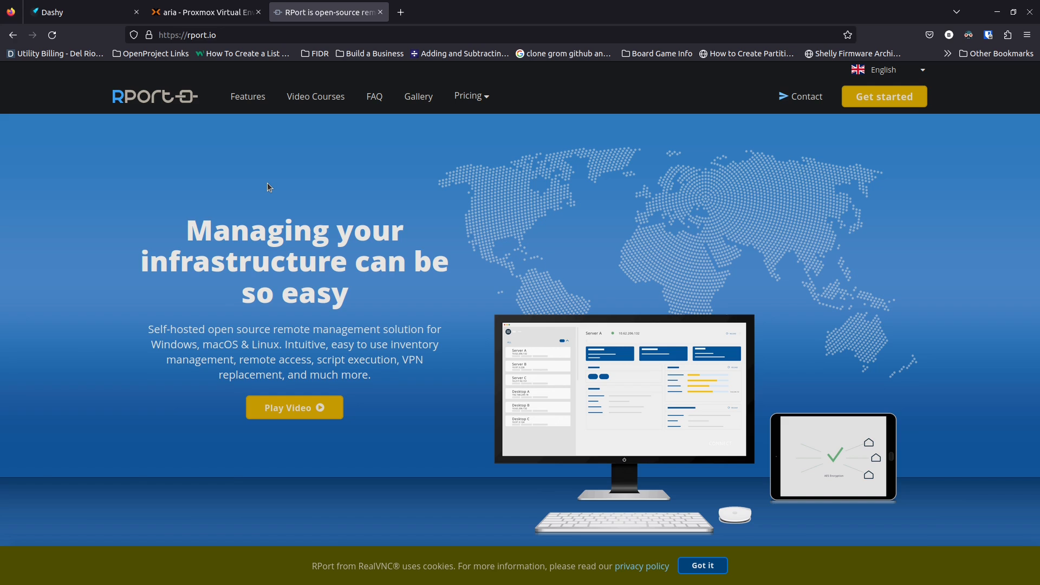
- Open the RPort-Plus Licence & Support page from the rport.io Pricing menu
left_click(477, 100)
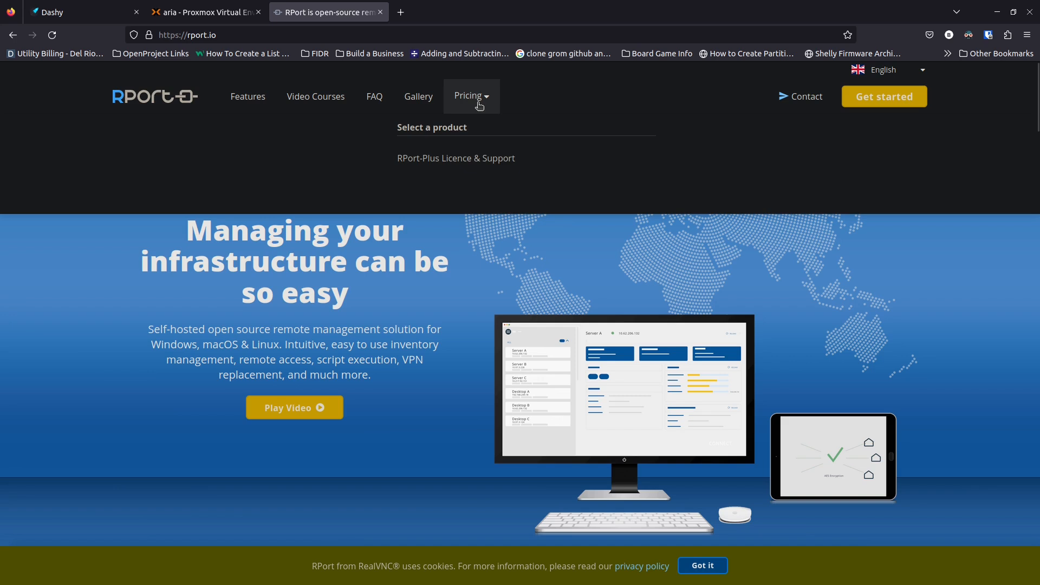
left_click(458, 158)
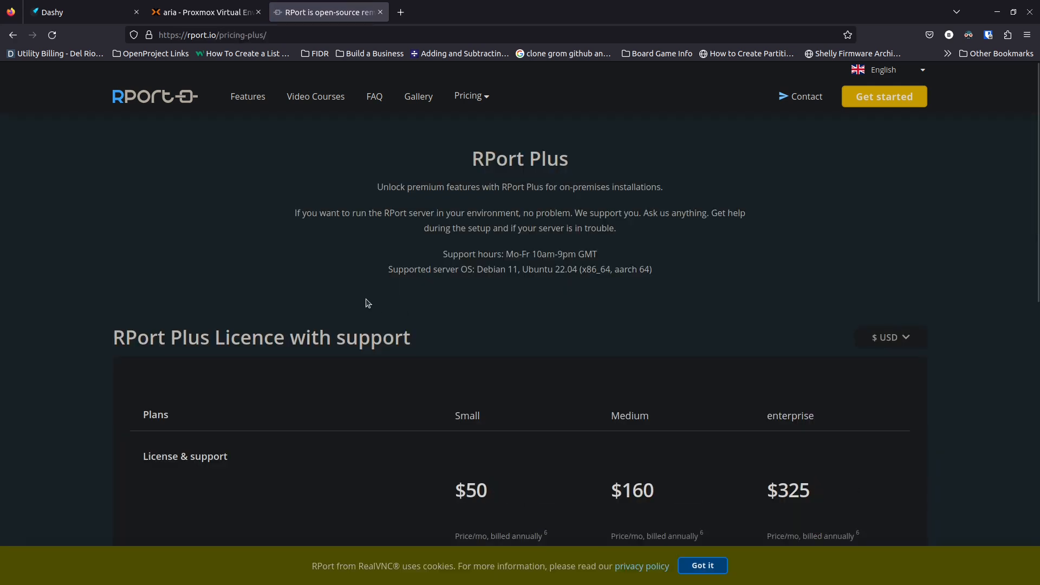
scroll(366, 305, "down", 3)
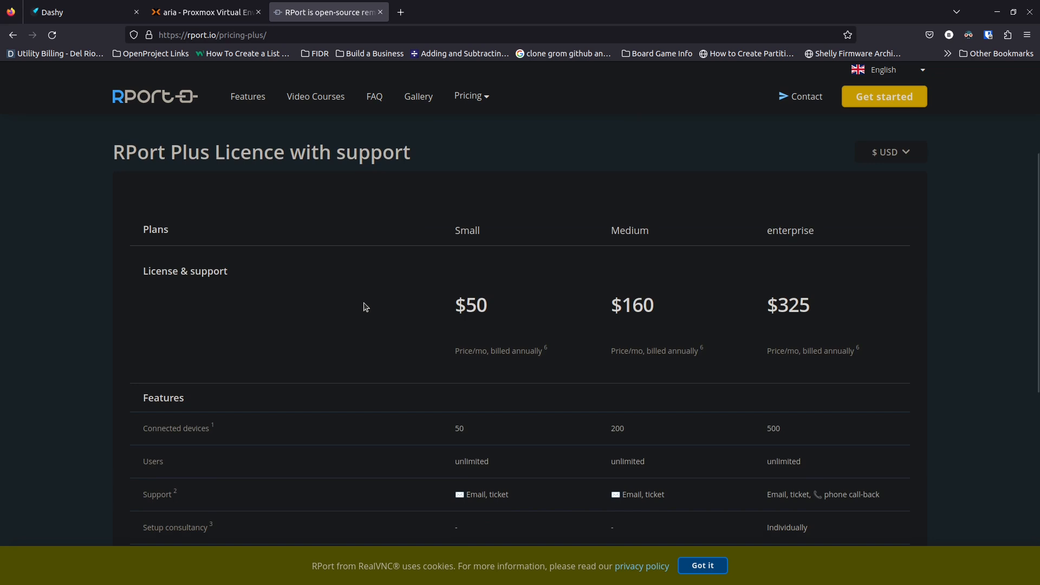
scroll(366, 307, "down", 2)
- Scroll through the plans table comparing the $50, $160 and $325 per month tiers
scroll(365, 306, "up", 1)
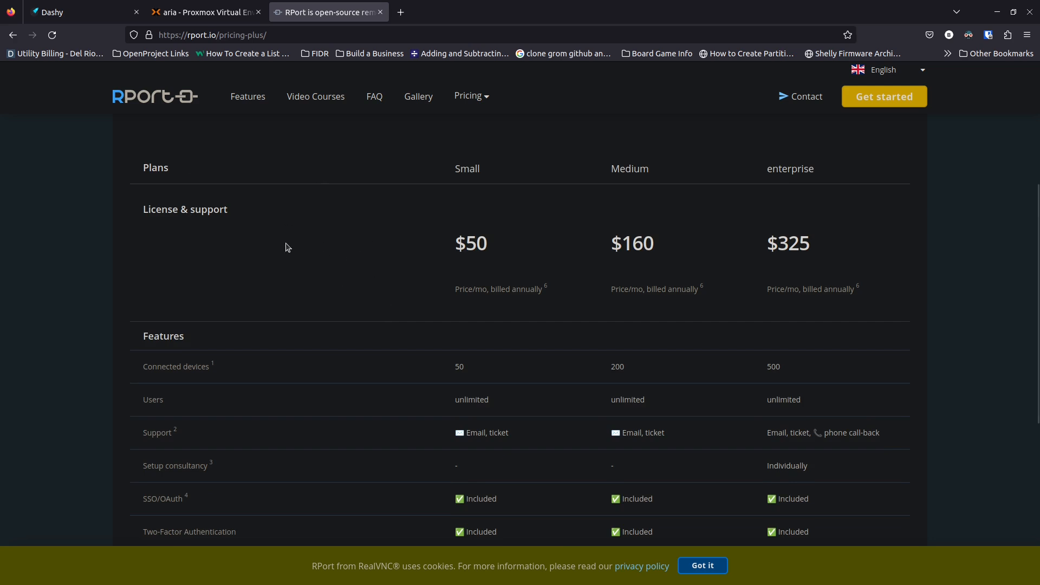
scroll(287, 248, "down", 2)
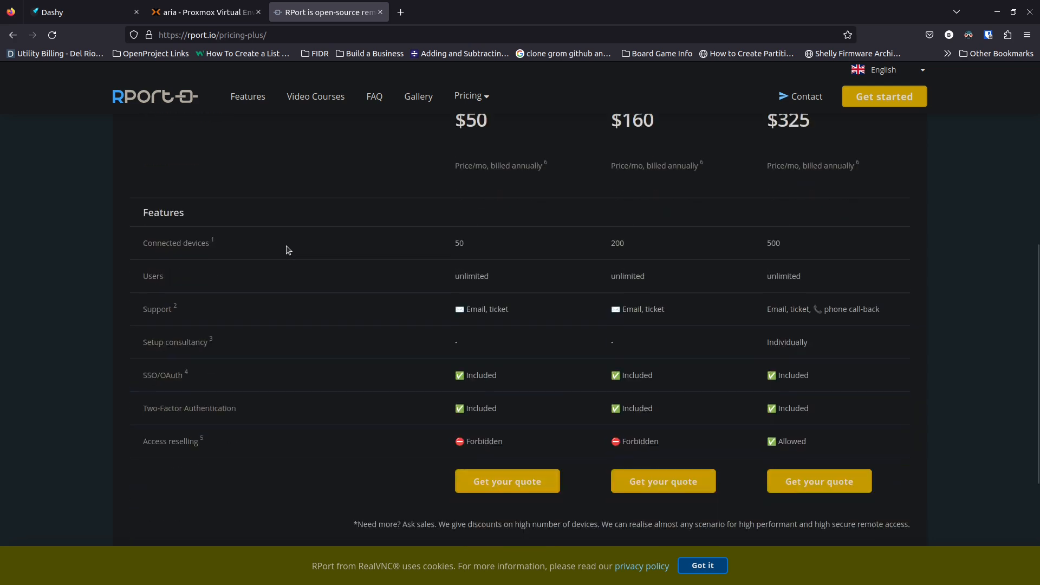
scroll(291, 255, "up", 1)
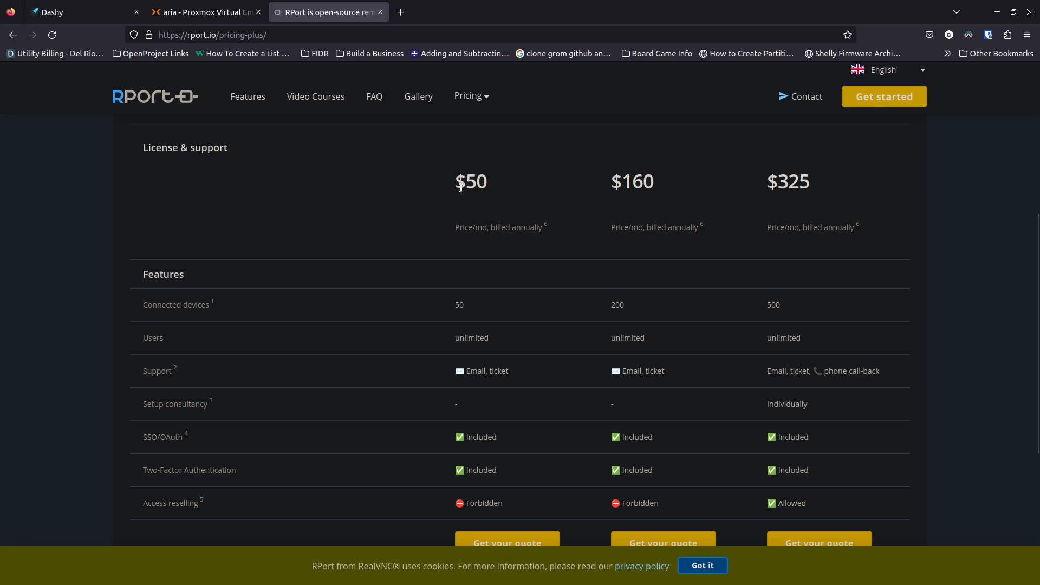
scroll(431, 239, "down", 1)
scroll(433, 241, "down", 1)
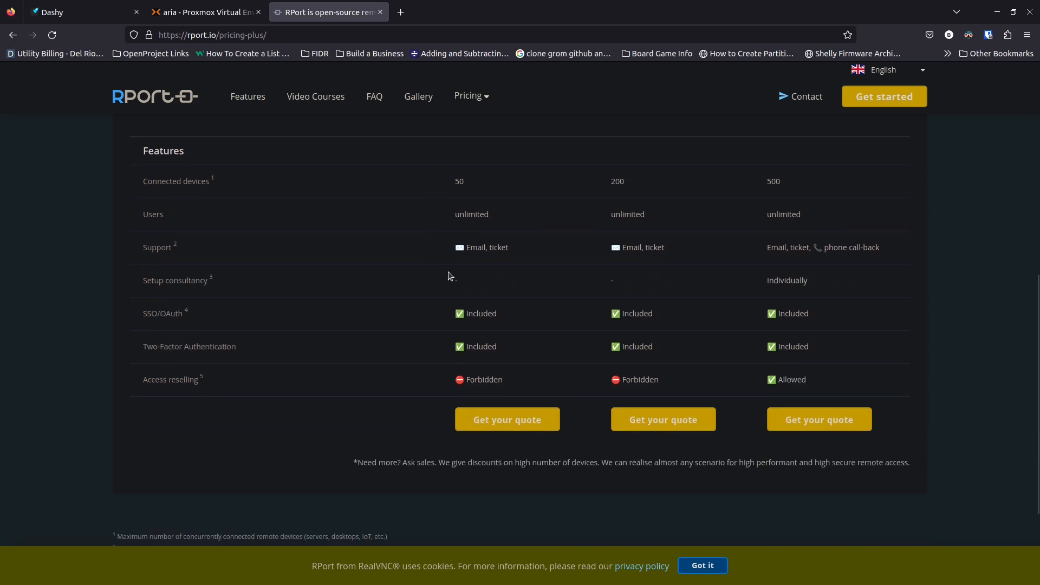
scroll(449, 274, "up", 3)
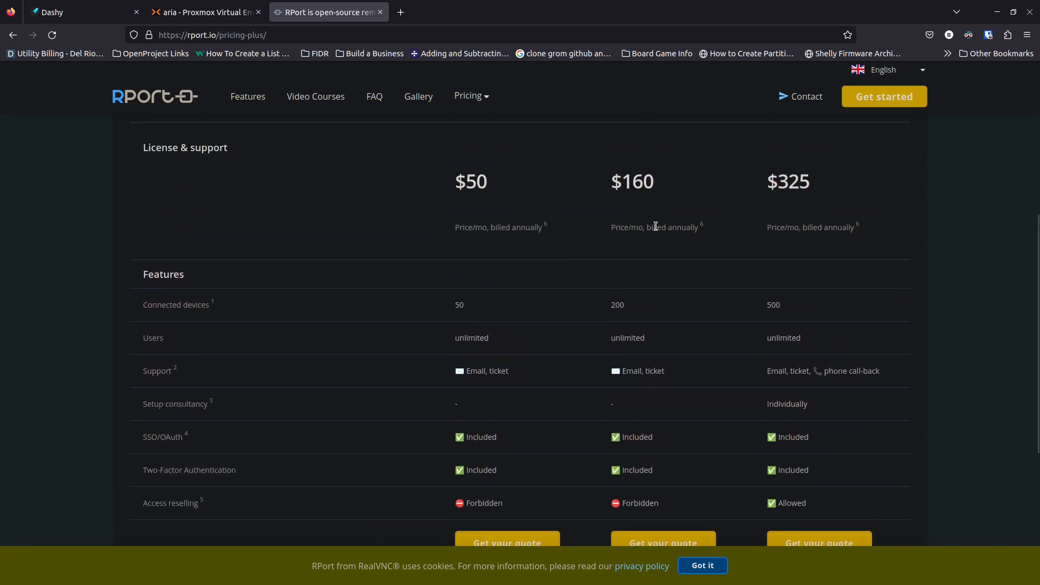
scroll(796, 217, "down", 2)
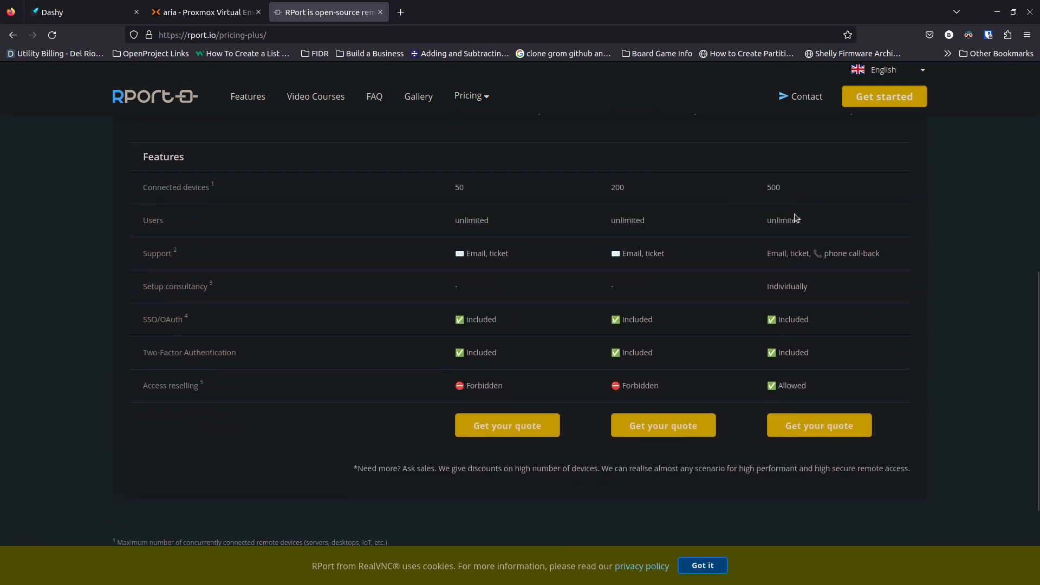
scroll(823, 200, "up", 2)
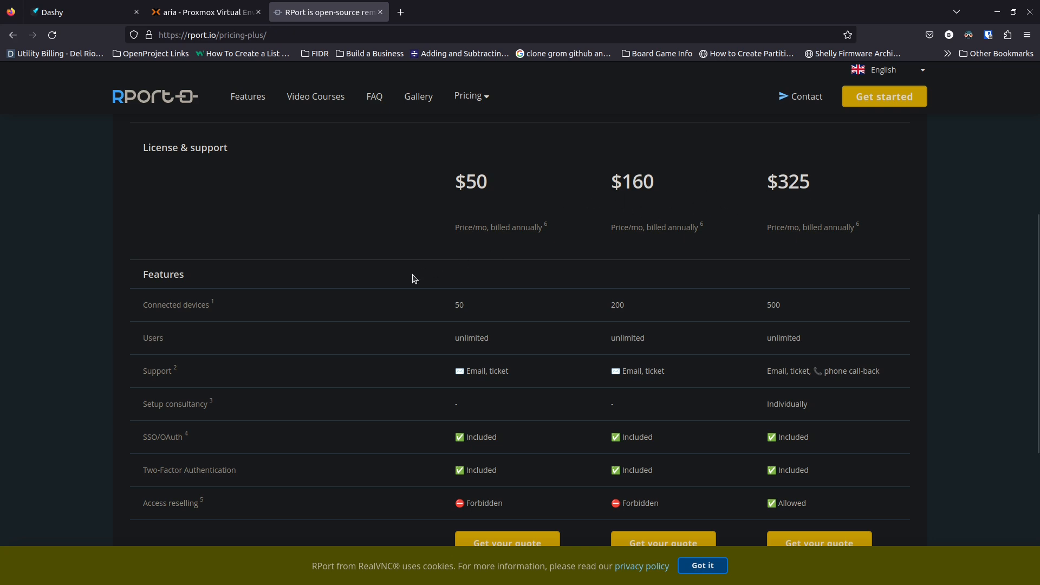
scroll(414, 250, "down", 2)
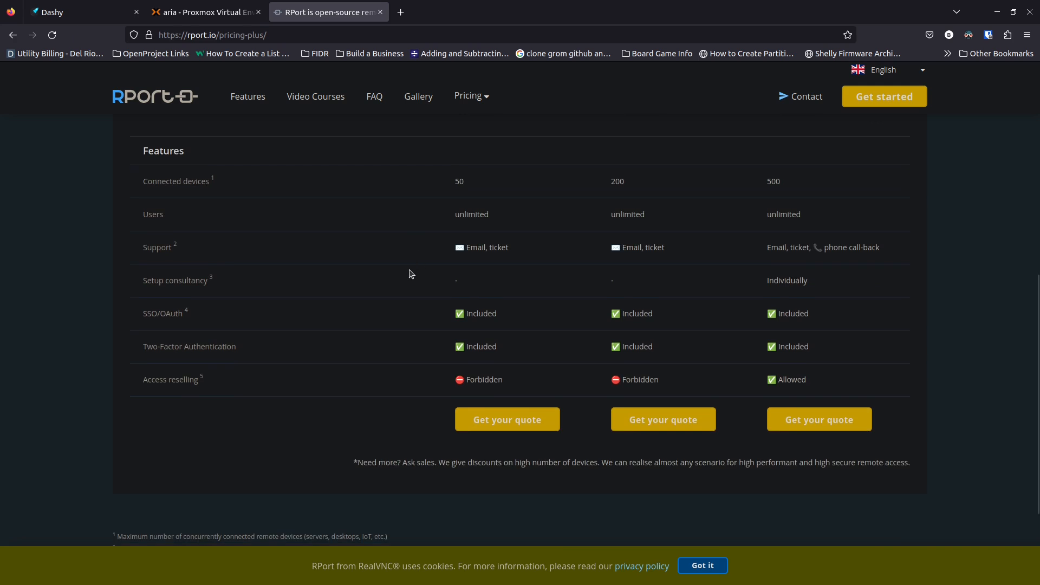
- Review the Small, Medium and enterprise plans covering 50, 200 and 500 devices
scroll(409, 274, "up", 3)
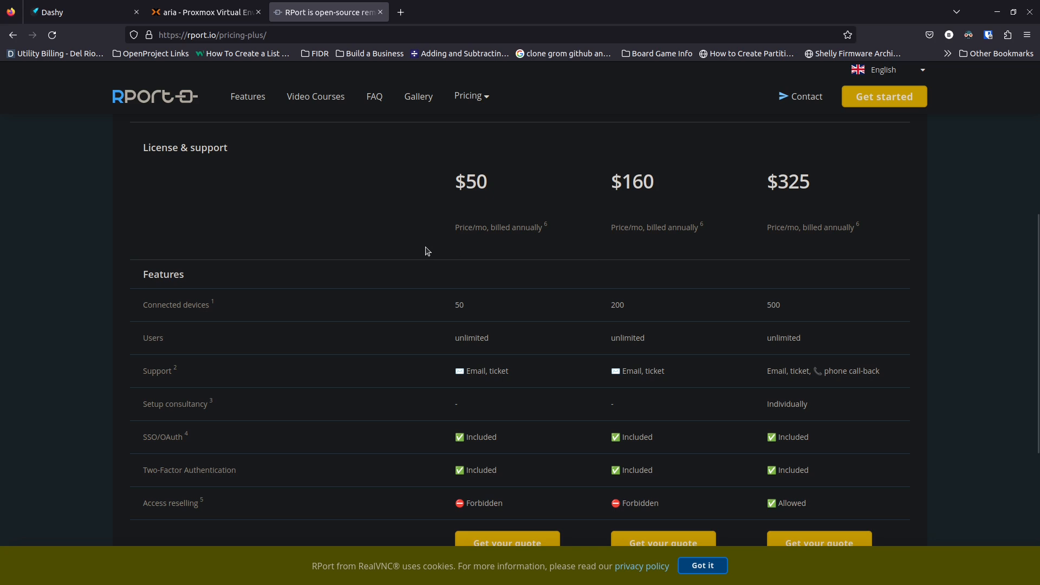
scroll(423, 251, "down", 3)
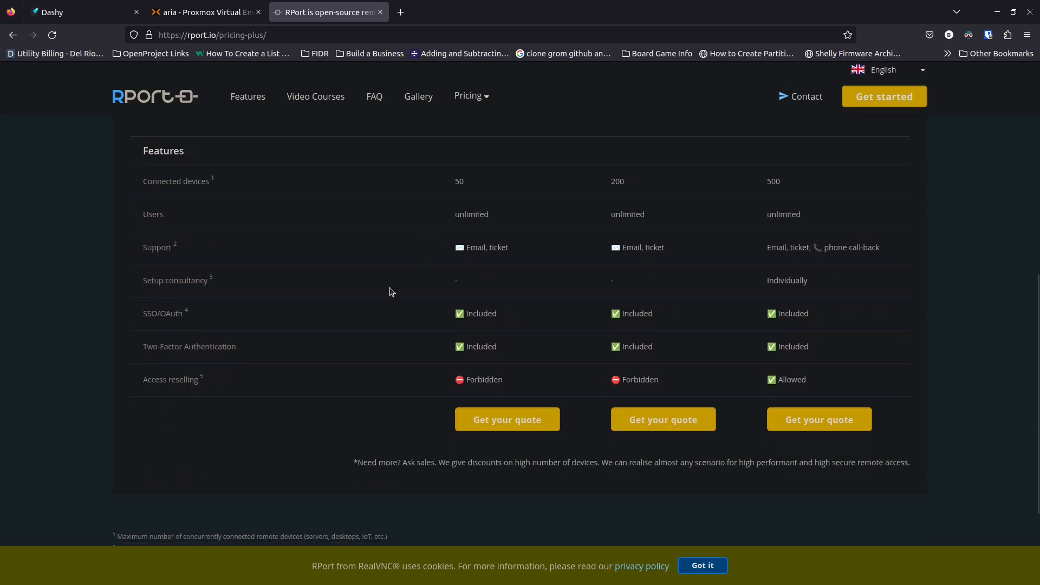
scroll(384, 322, "up", 3)
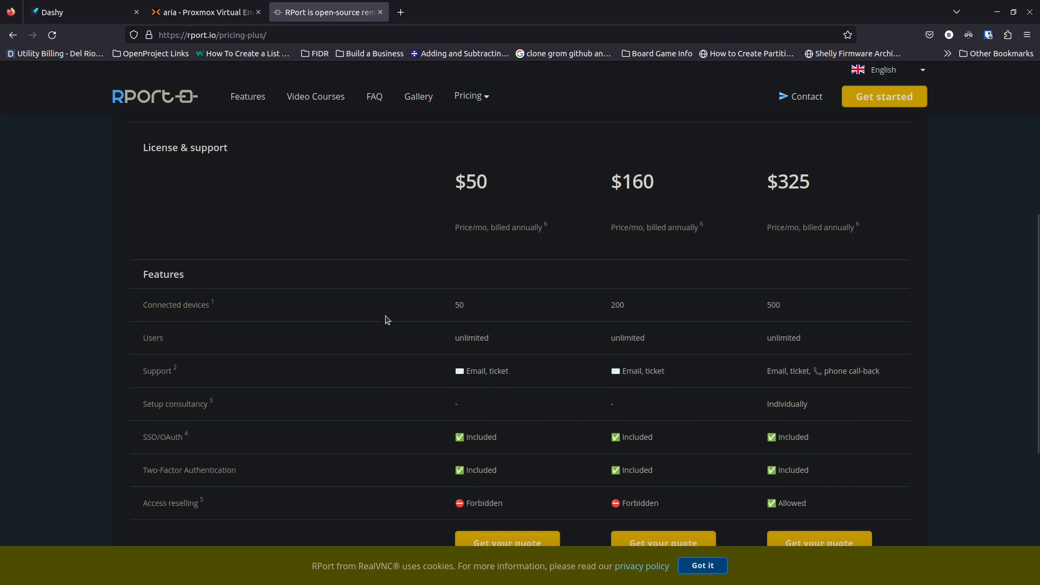
scroll(385, 309, "down", 2)
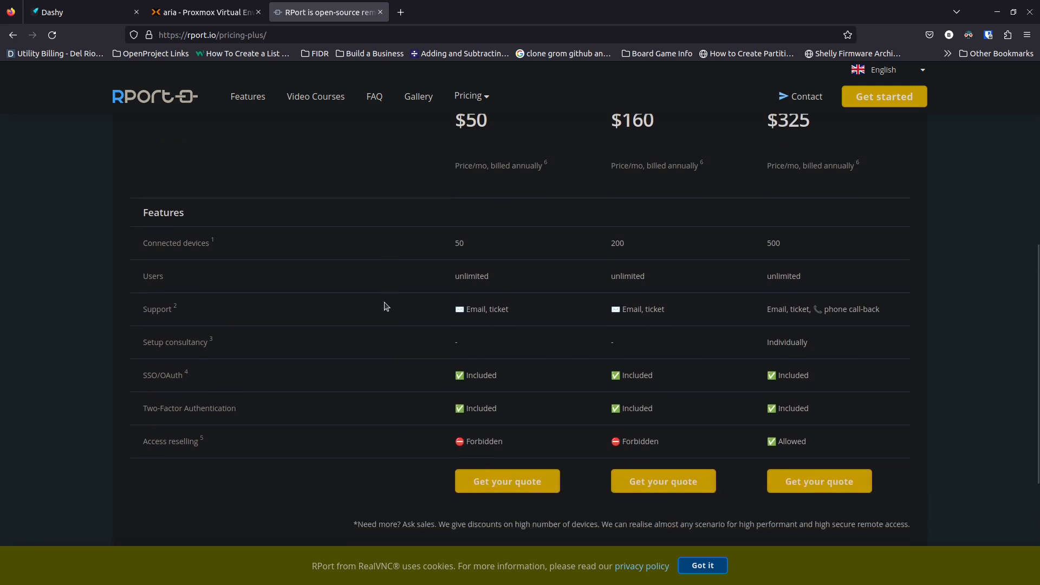
scroll(352, 286, "up", 5)
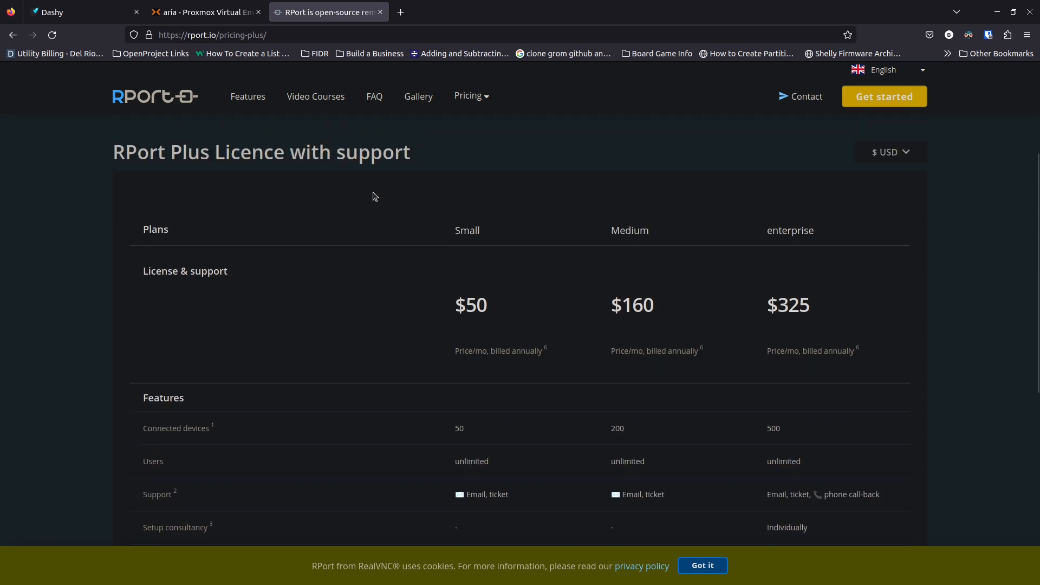
- From the Home Lab dashboard, search the OSiA wiki for 'rport' and open the Installing and Configure RPort page
left_click(82, 12)
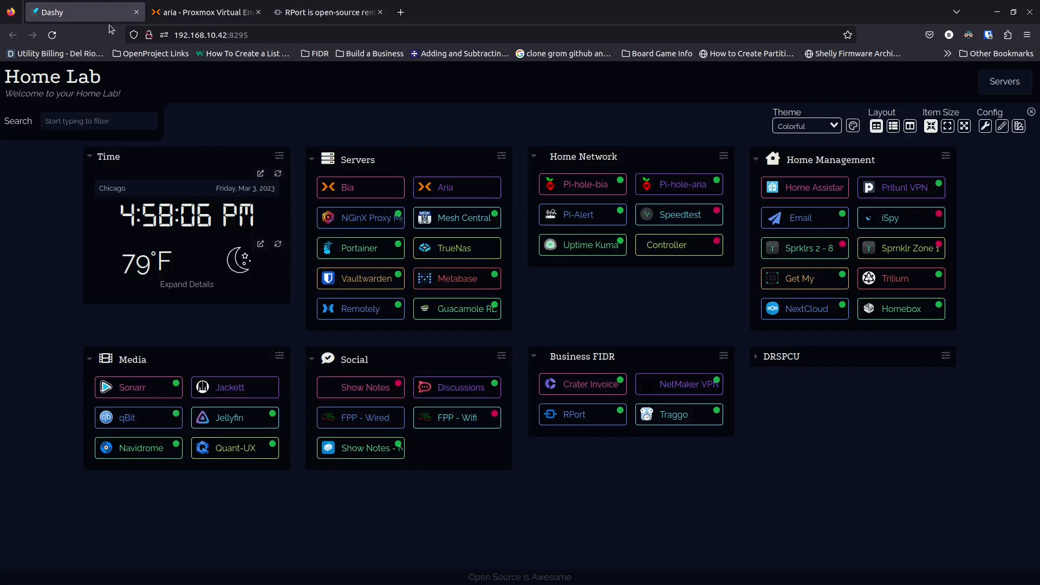
left_click(364, 449)
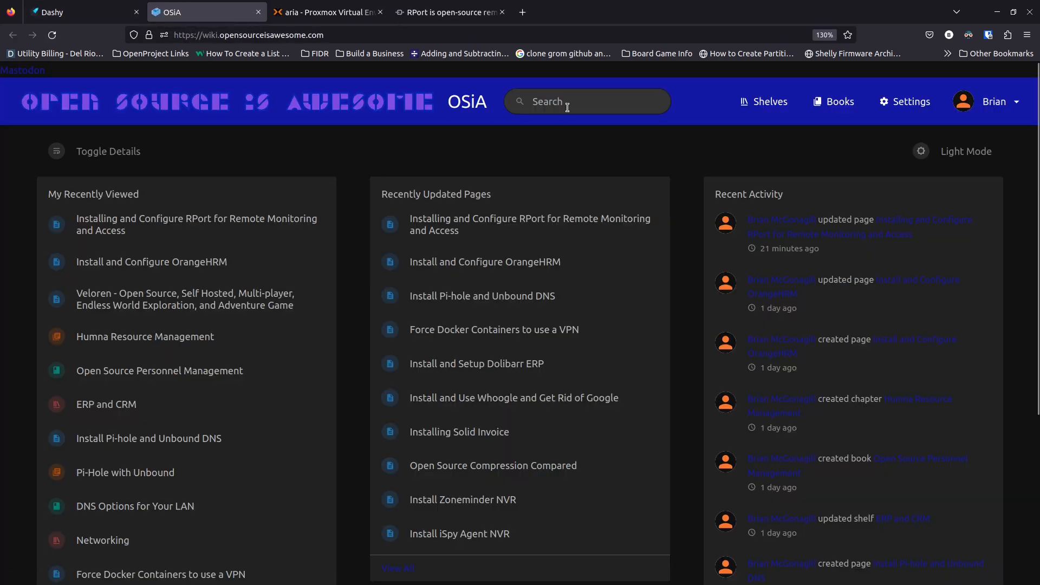
left_click(582, 102)
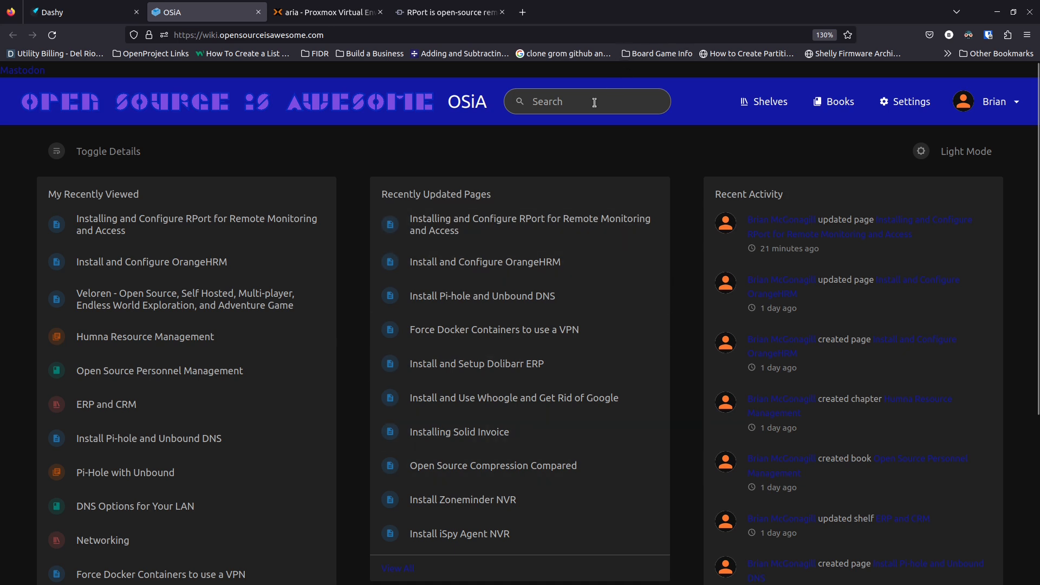
type("rport")
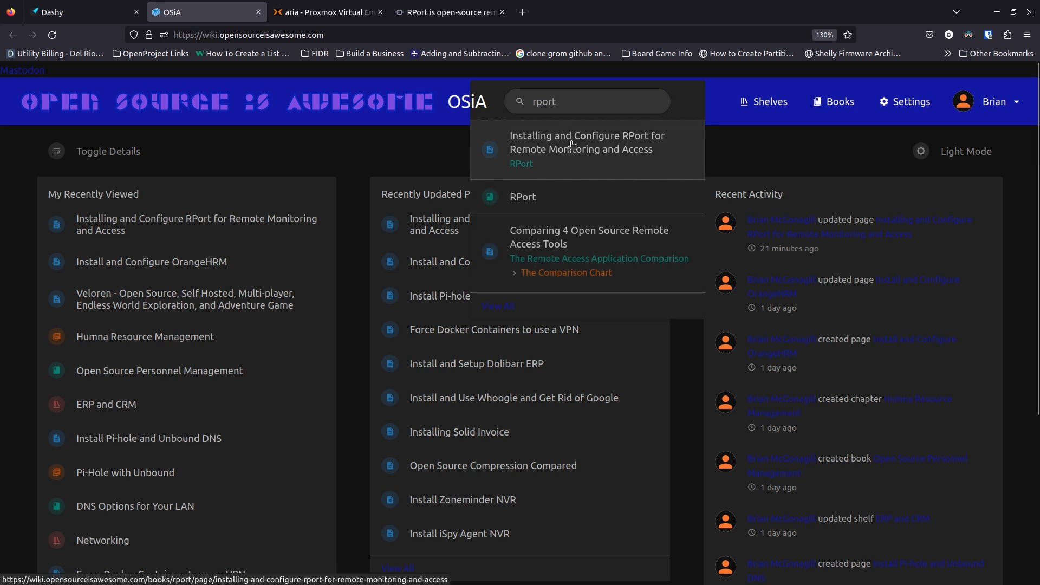
left_click(603, 149)
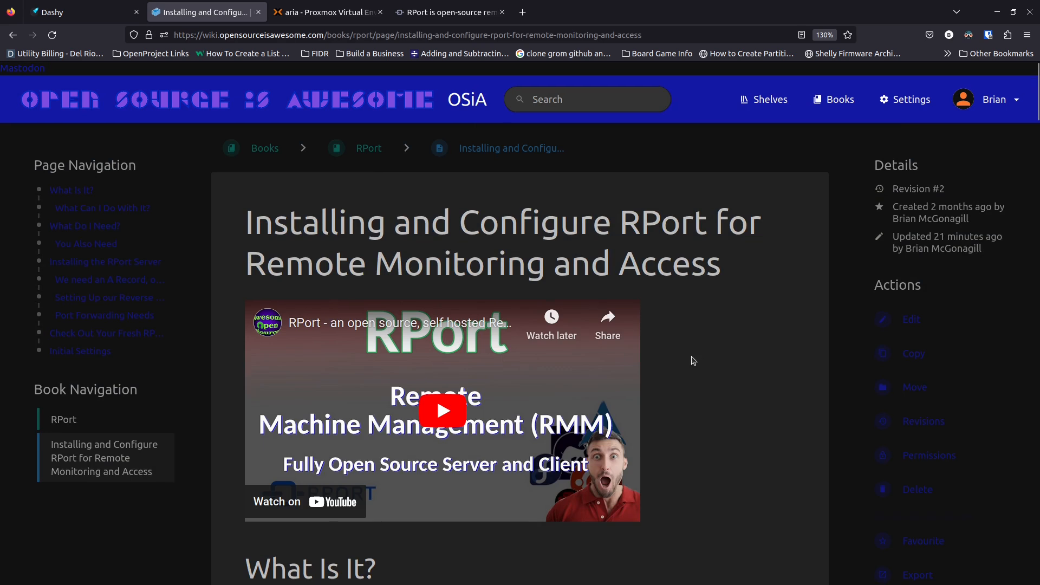
- Scroll past What Is It?, What Do I Need? and You Also Need to Installing the RPort Server
scroll(689, 360, "down", 3)
scroll(468, 293, "down", 6)
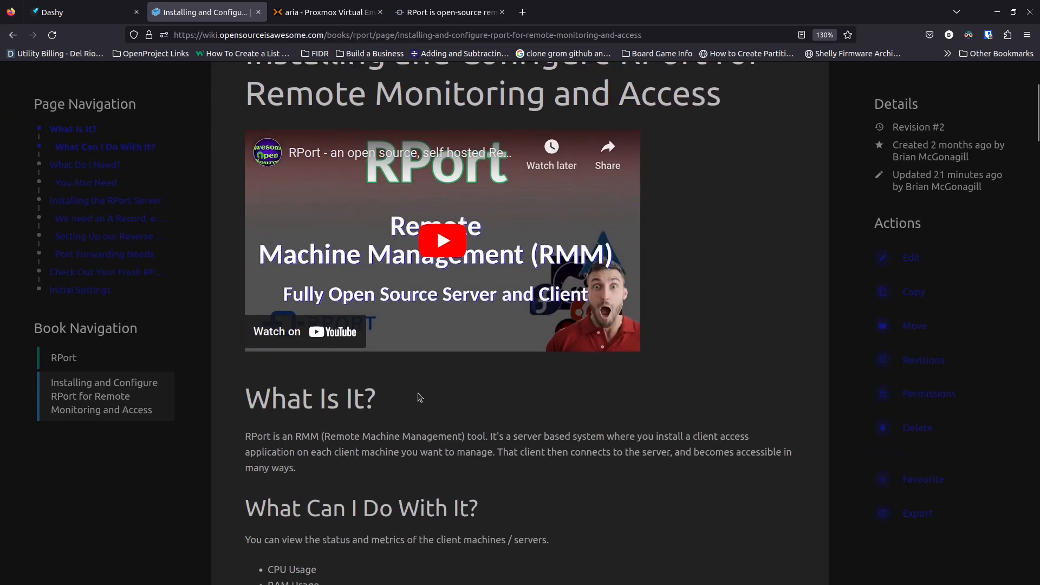
scroll(366, 319, "down", 6)
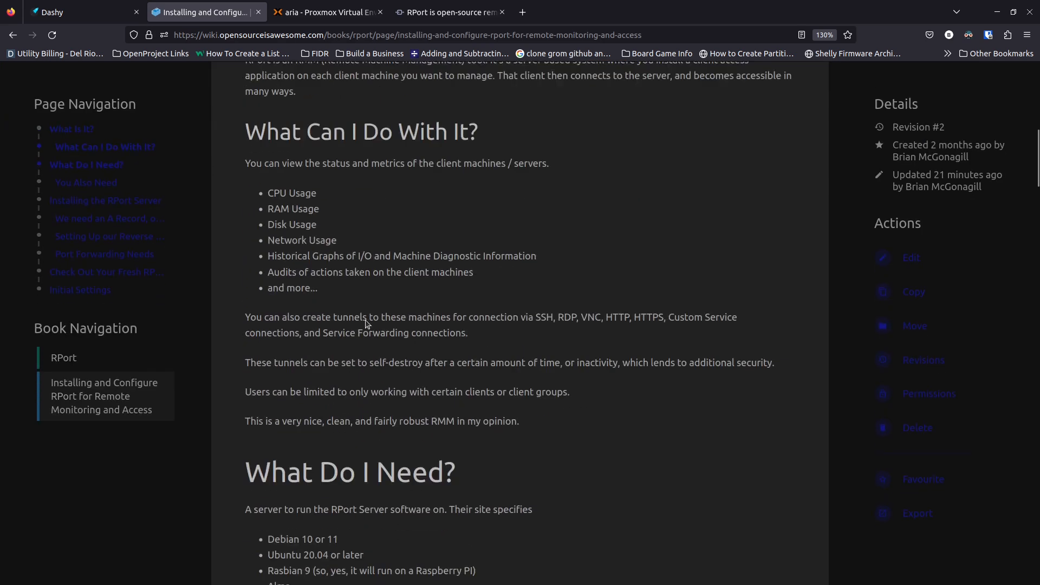
scroll(363, 323, "down", 7)
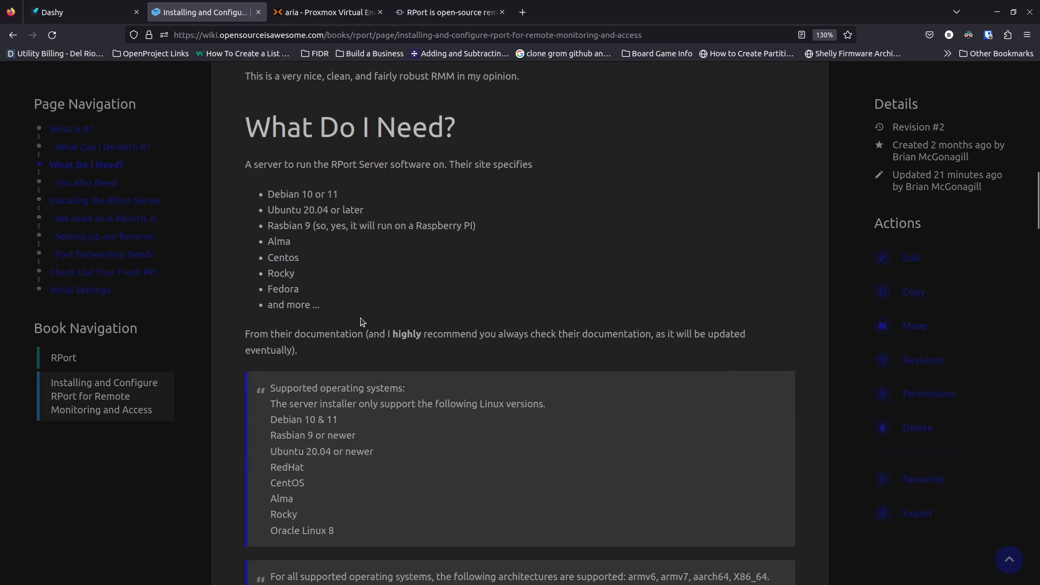
scroll(362, 322, "down", 2)
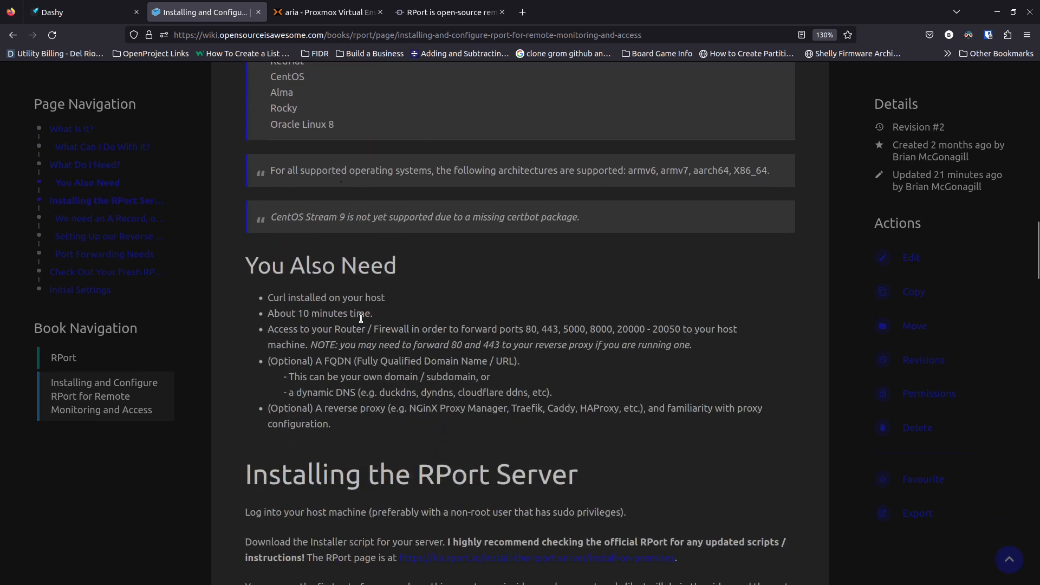
scroll(361, 318, "down", 6)
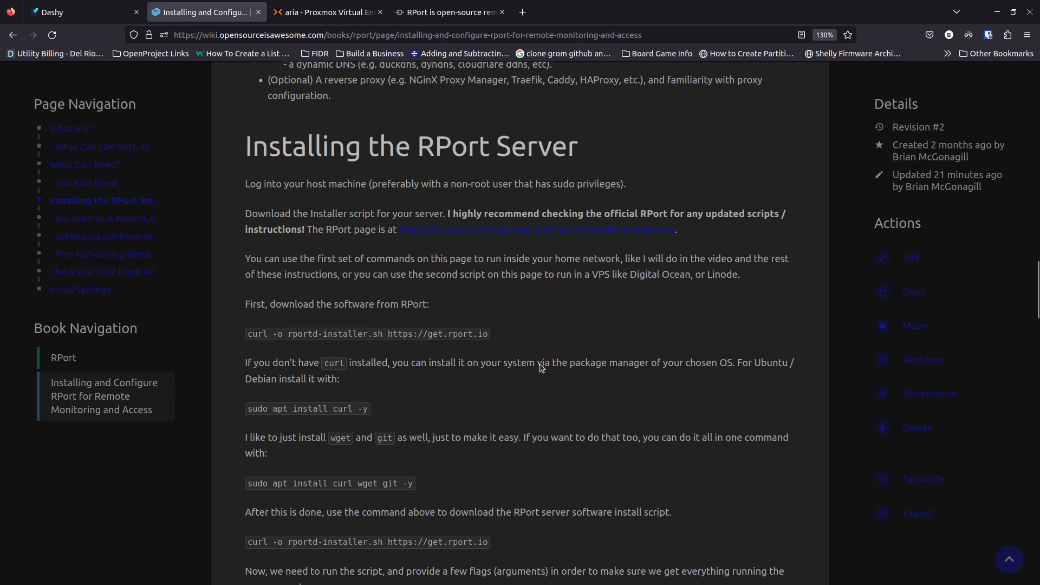
- Look over the RPort server curl download and apt install commands
scroll(542, 368, "down", 3)
scroll(540, 368, "up", 3)
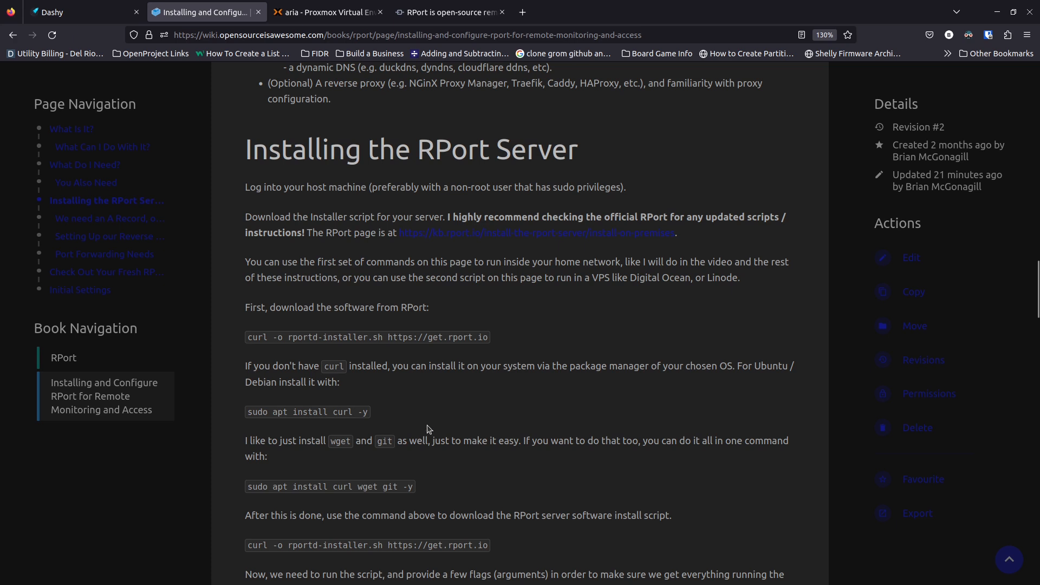
scroll(427, 429, "down", 4)
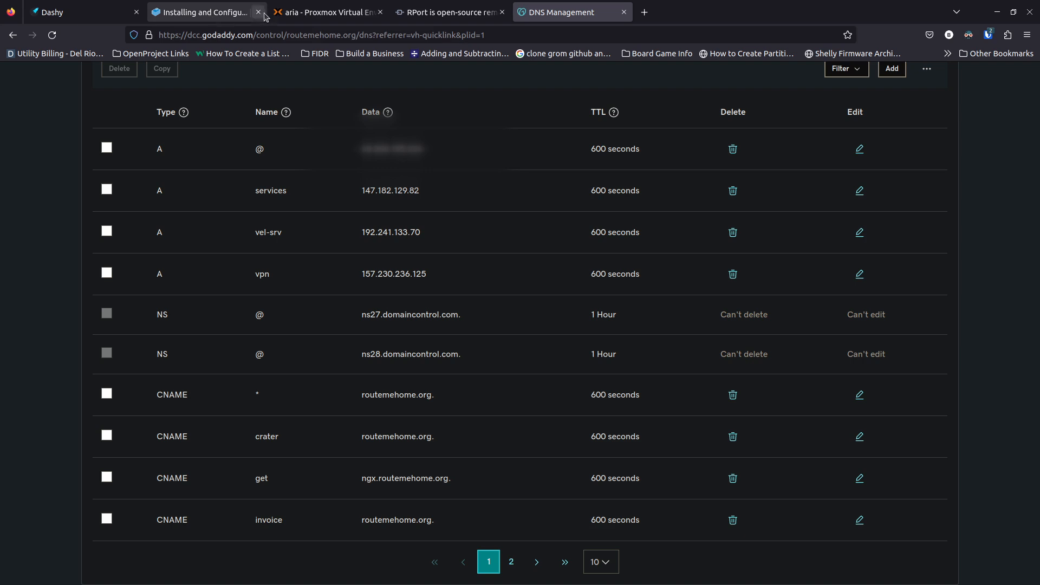
- Create a CT on node aria with CT ID 110, hostname rport and a root password
left_click(335, 15)
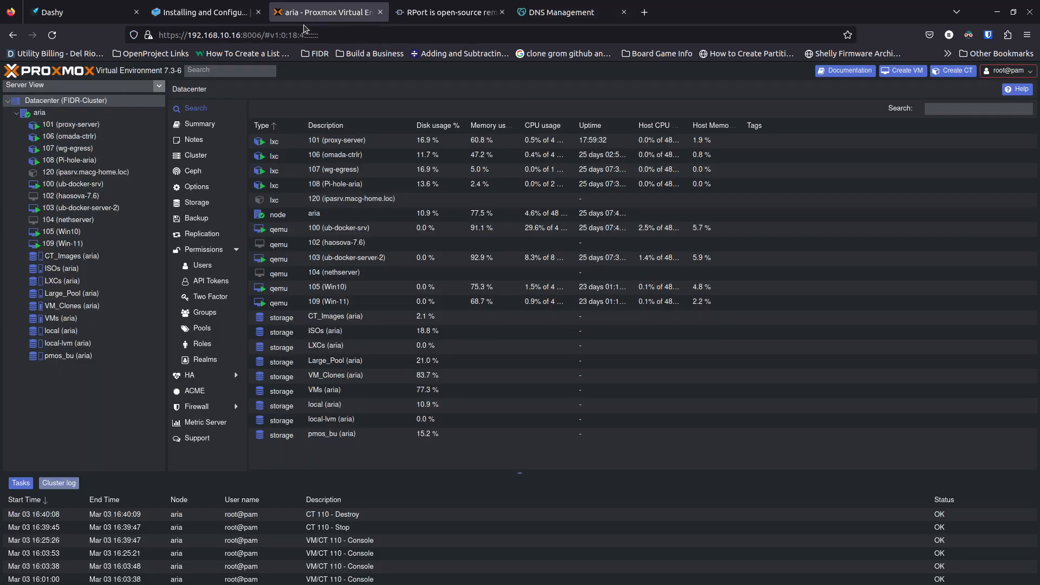
right_click(80, 117)
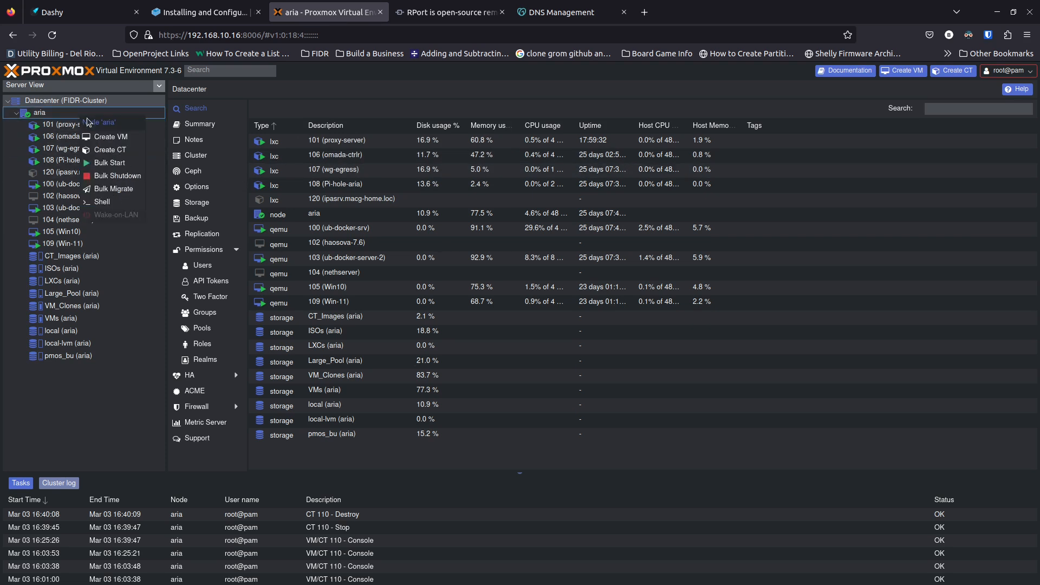
left_click(108, 152)
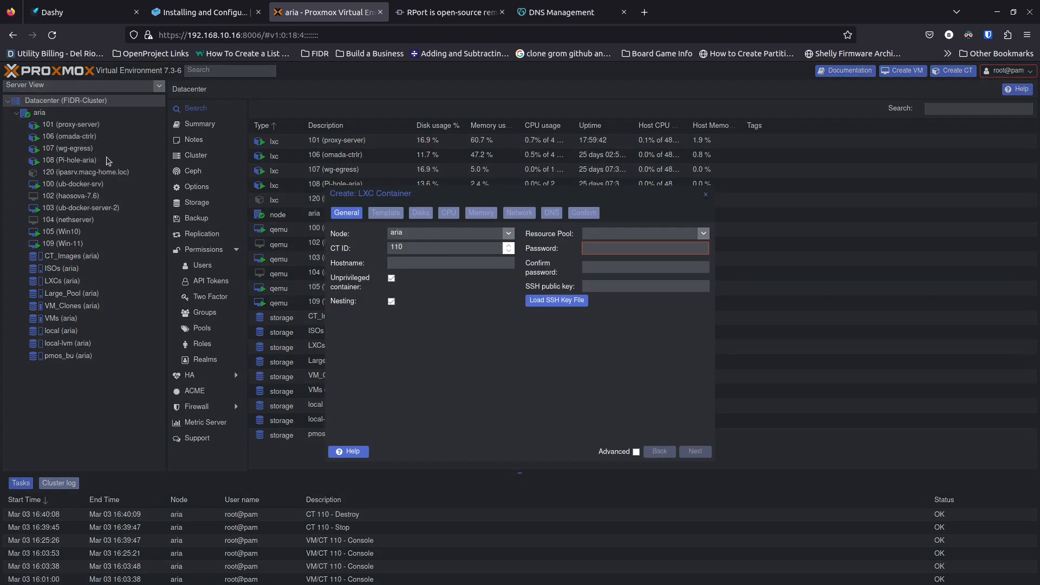
left_click(442, 262)
type("rport")
left_click(595, 251)
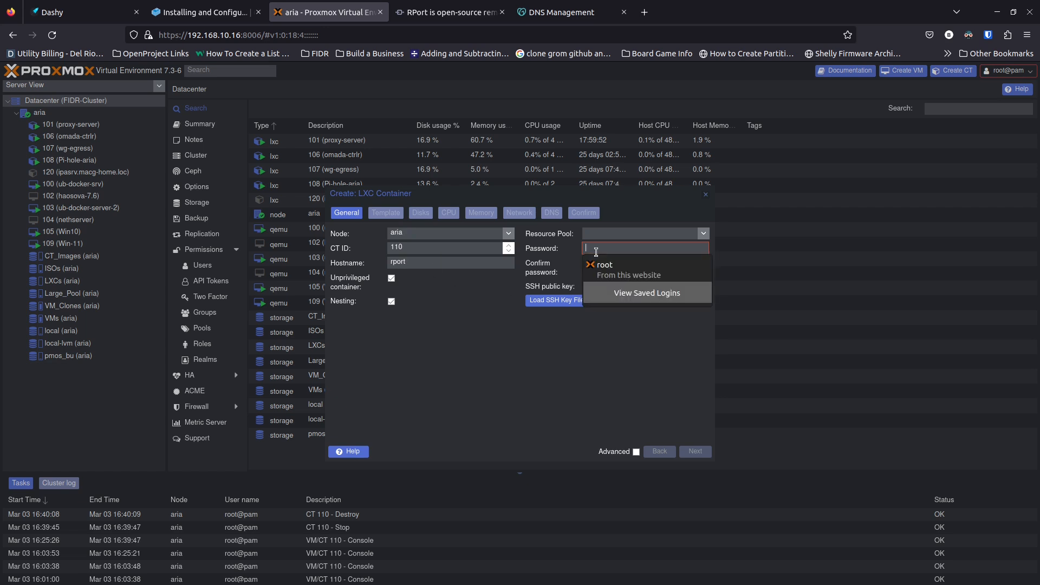
type("••••••")
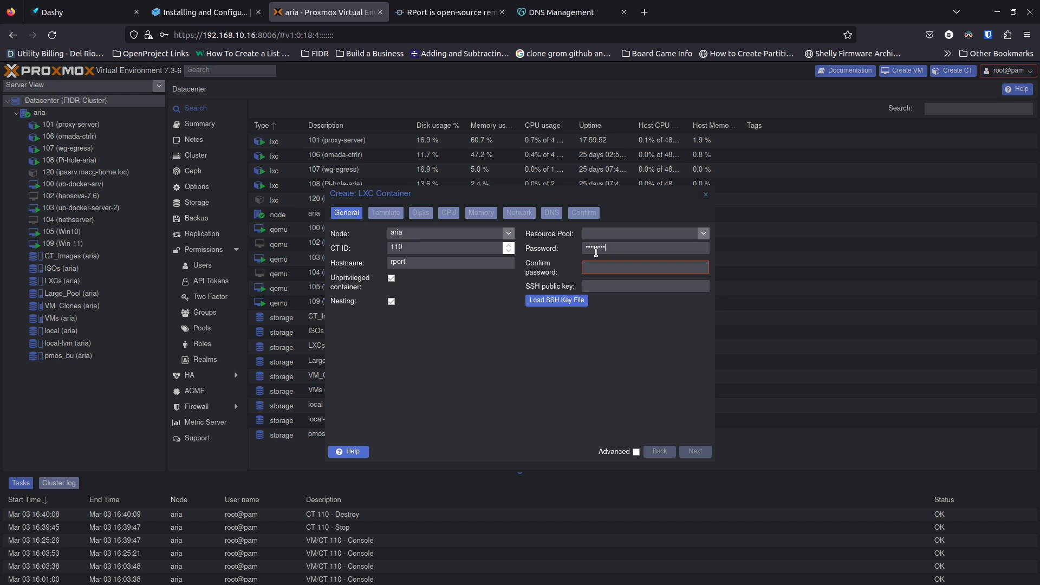
type("••••••••••")
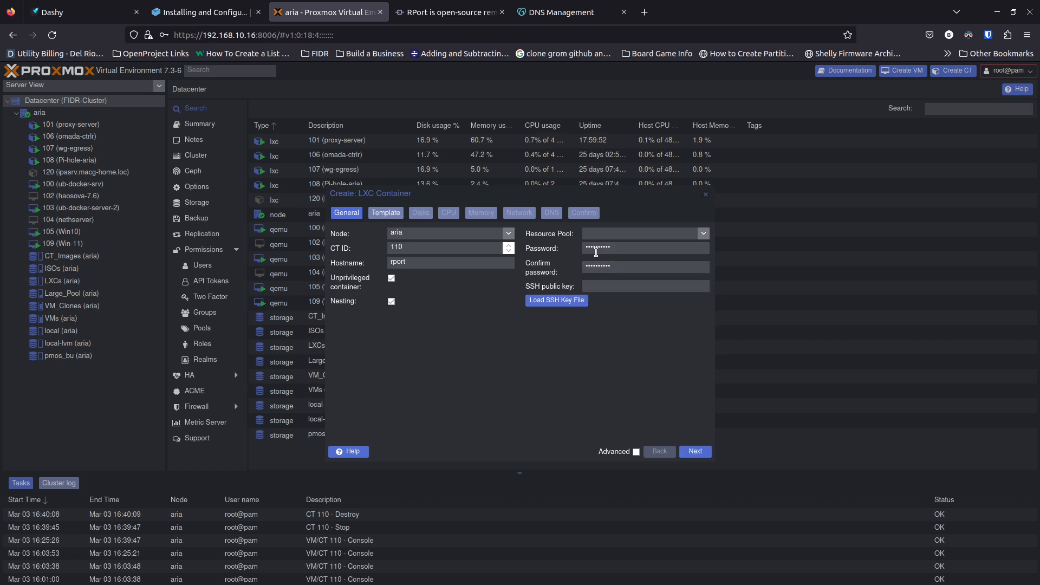
- Choose the ubuntu-22.04-standard container template
left_click(699, 454)
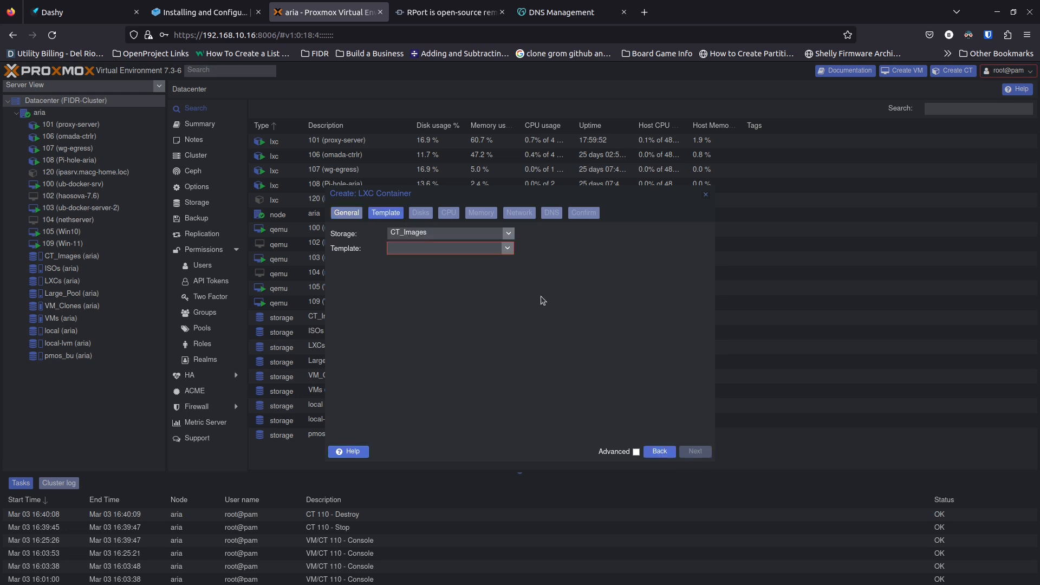
left_click(509, 249)
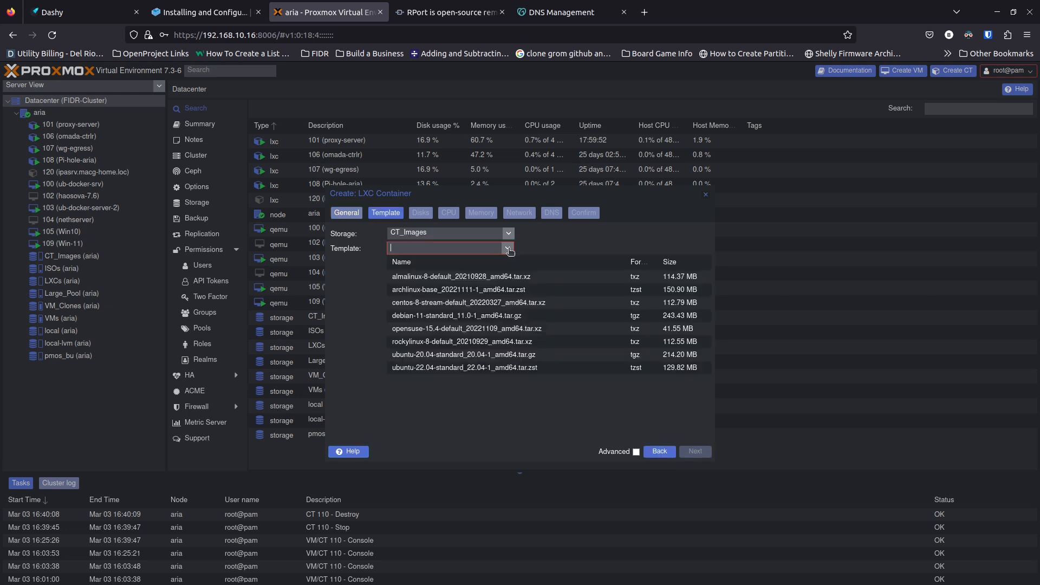
left_click(465, 368)
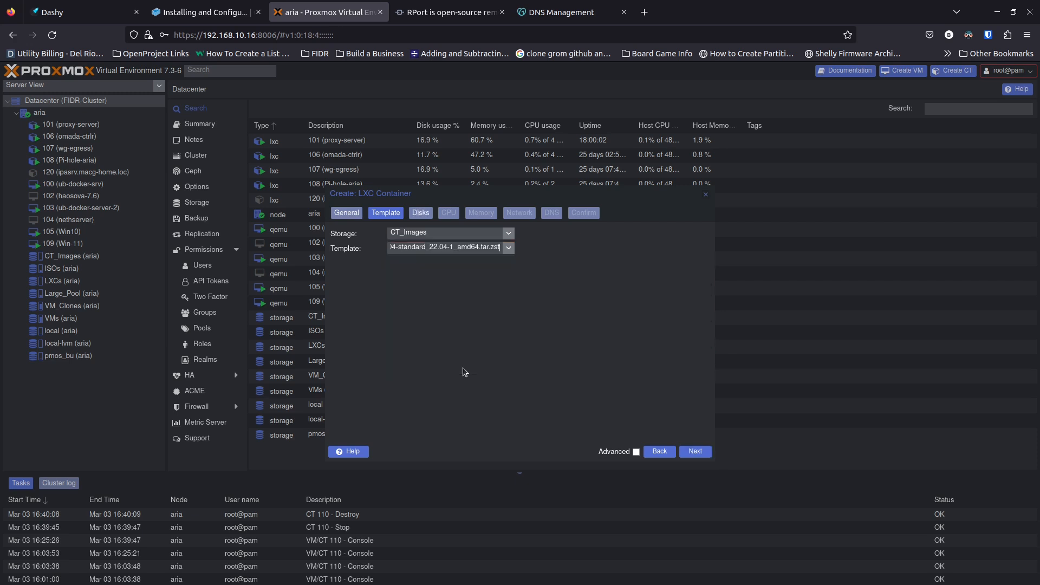
- Put the root disk on VM_Clones storage with a size of 64 GiB
left_click(695, 452)
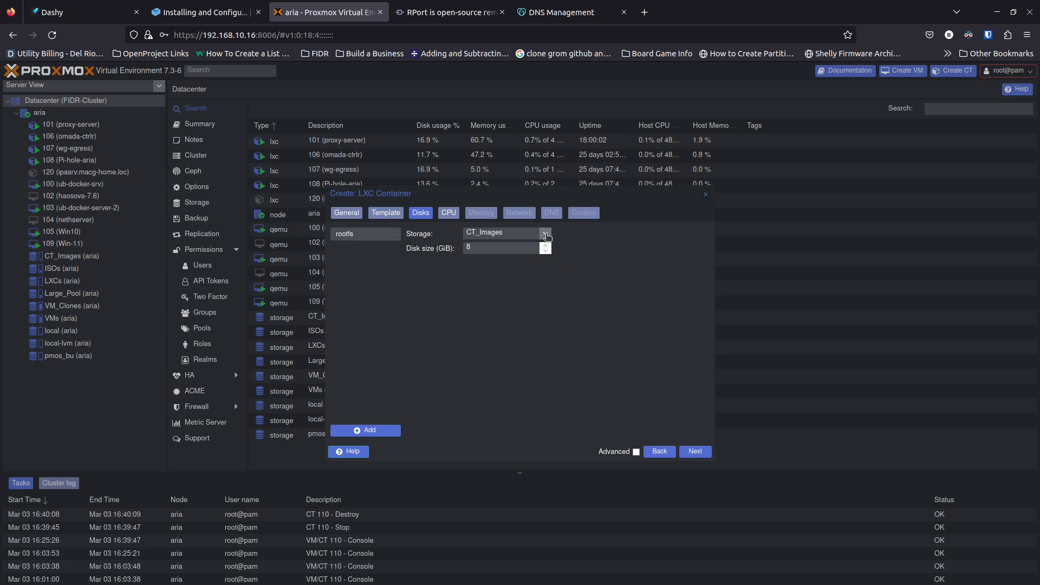
left_click(544, 234)
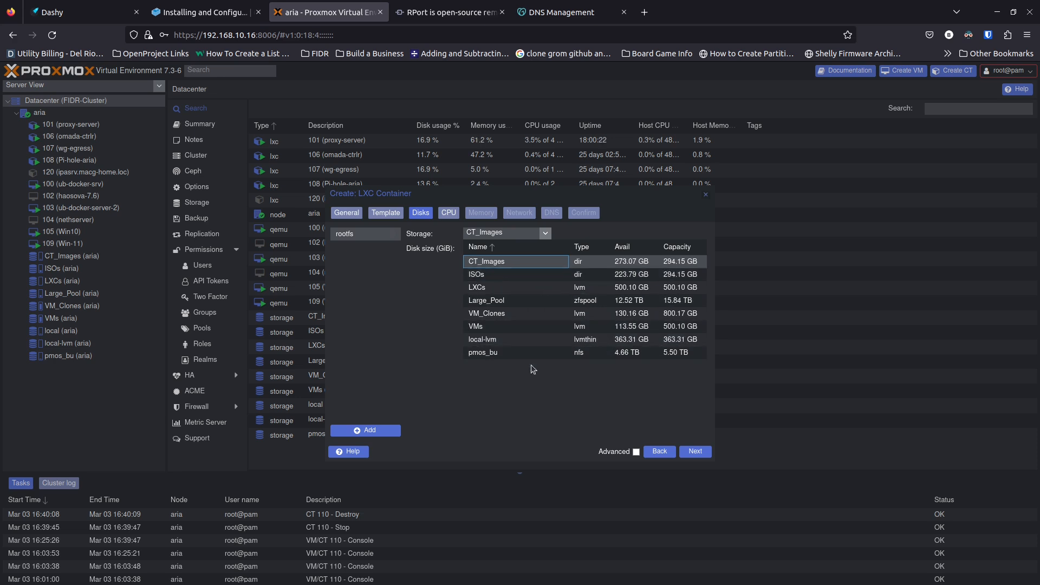
left_click(530, 315)
left_click(534, 249)
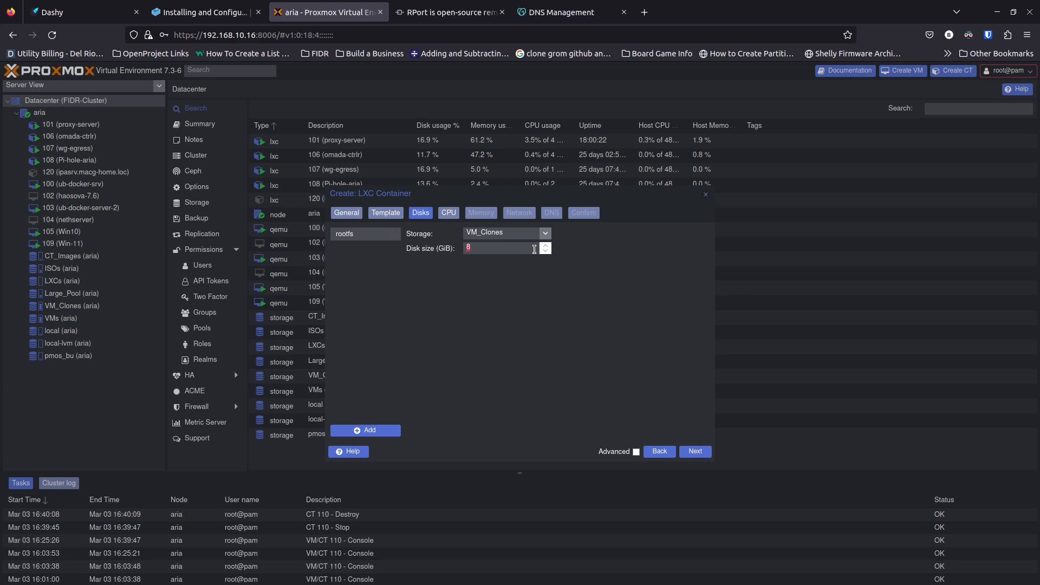
type("64")
- Give the container 2 CPU cores, 2048 MiB memory and 2048 MiB swap
left_click(695, 451)
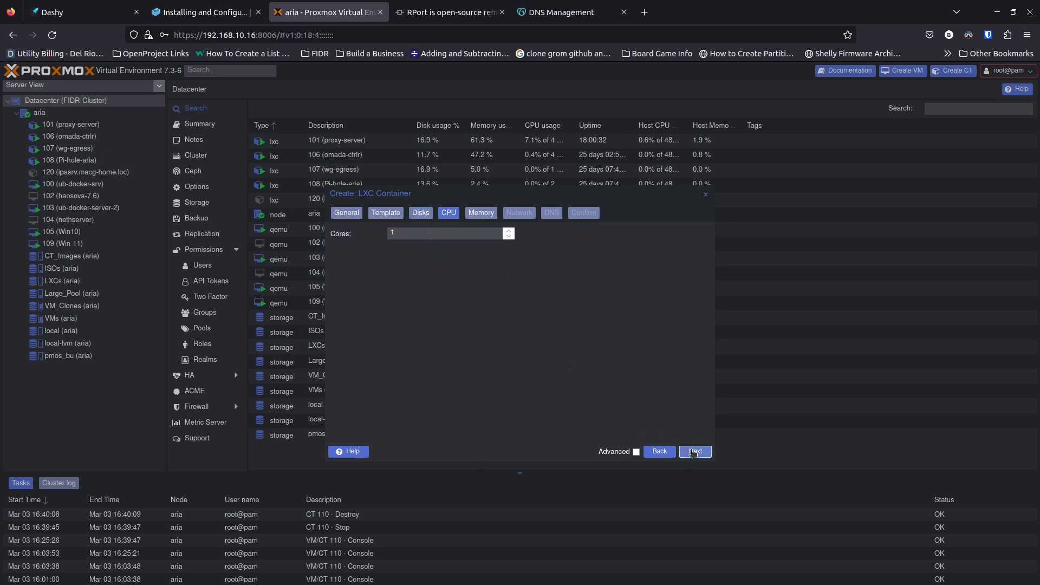
left_click(509, 230)
left_click(482, 214)
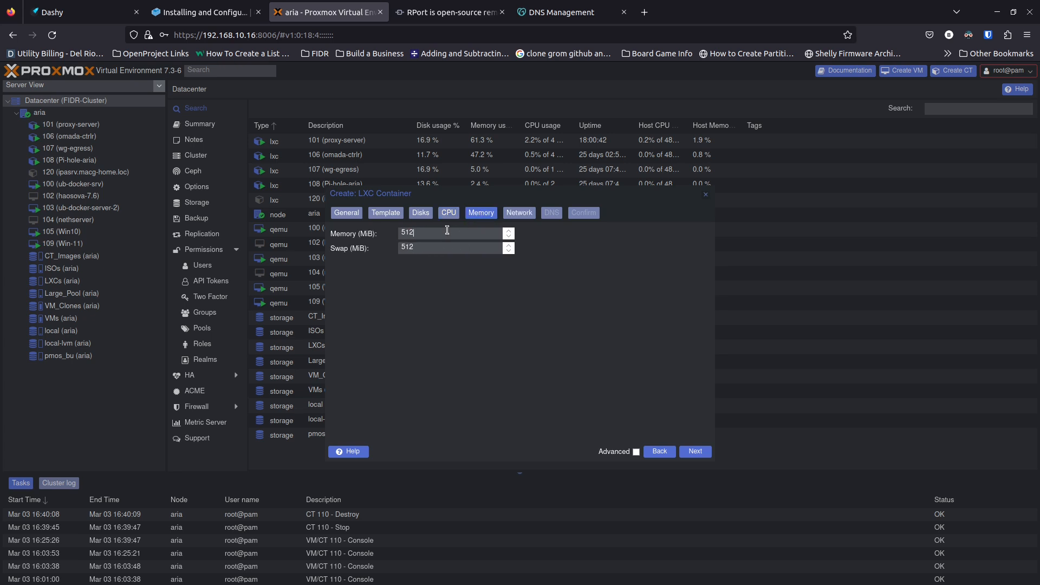
type("2048")
key("Tab")
type("204")
- Set eth0 to IPv4 DHCP, accept the DNS defaults and confirm creation of CT 110
left_click(693, 453)
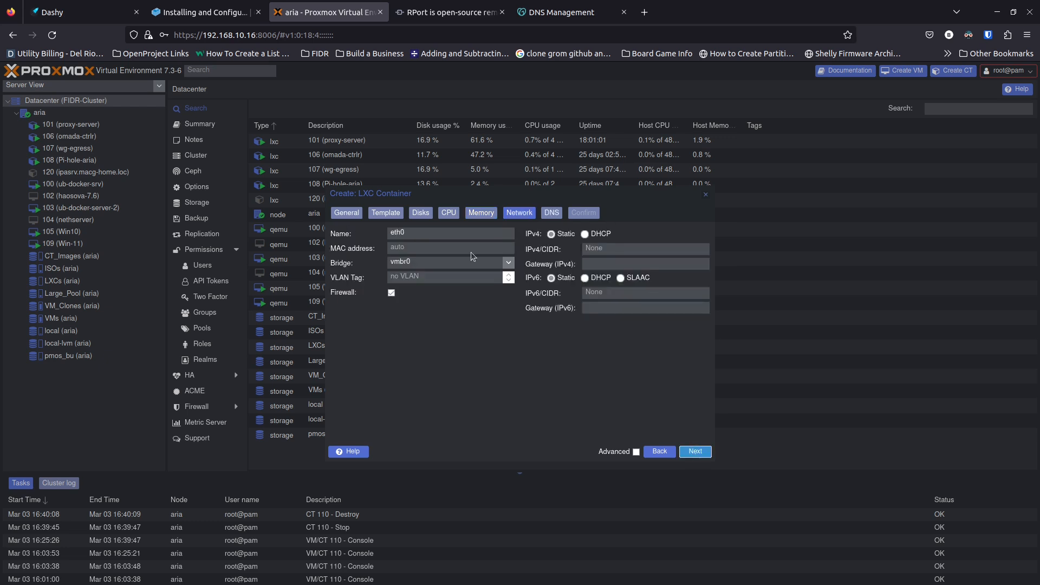
left_click(585, 234)
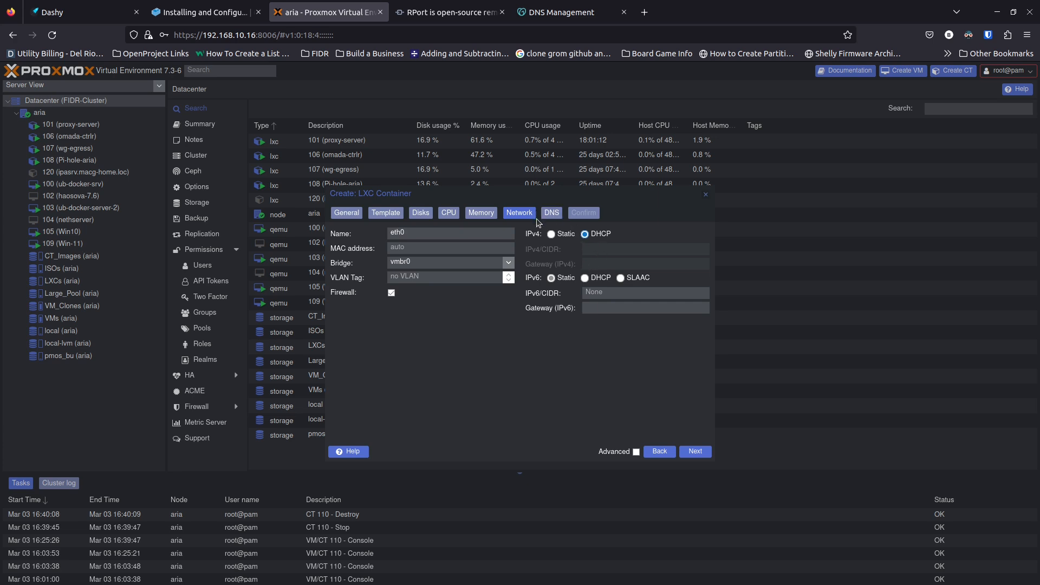
left_click(695, 452)
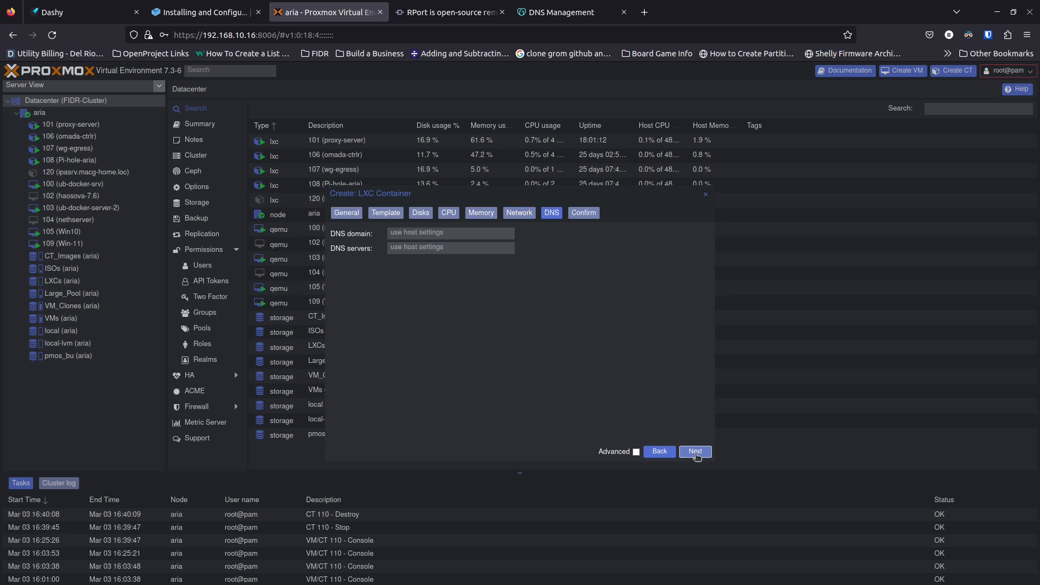
left_click(696, 453)
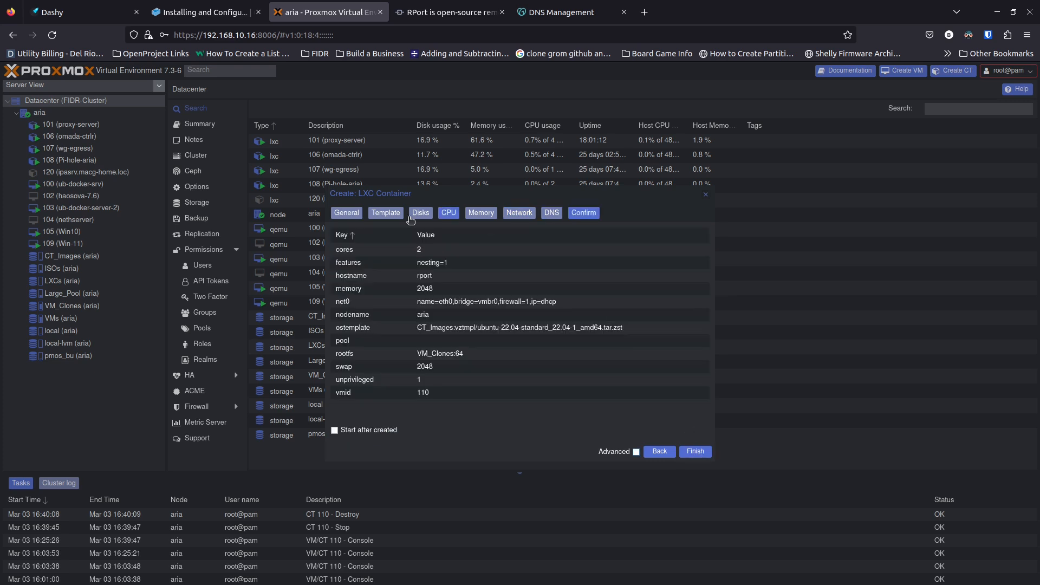
left_click(695, 452)
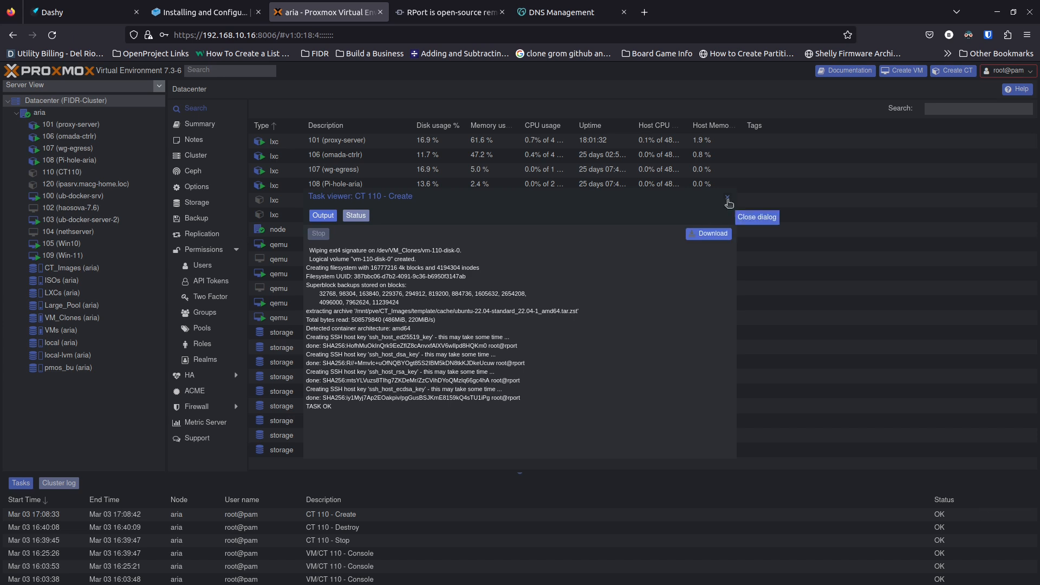
- Close the task log, select container 110 (rport) and start it
left_click(728, 198)
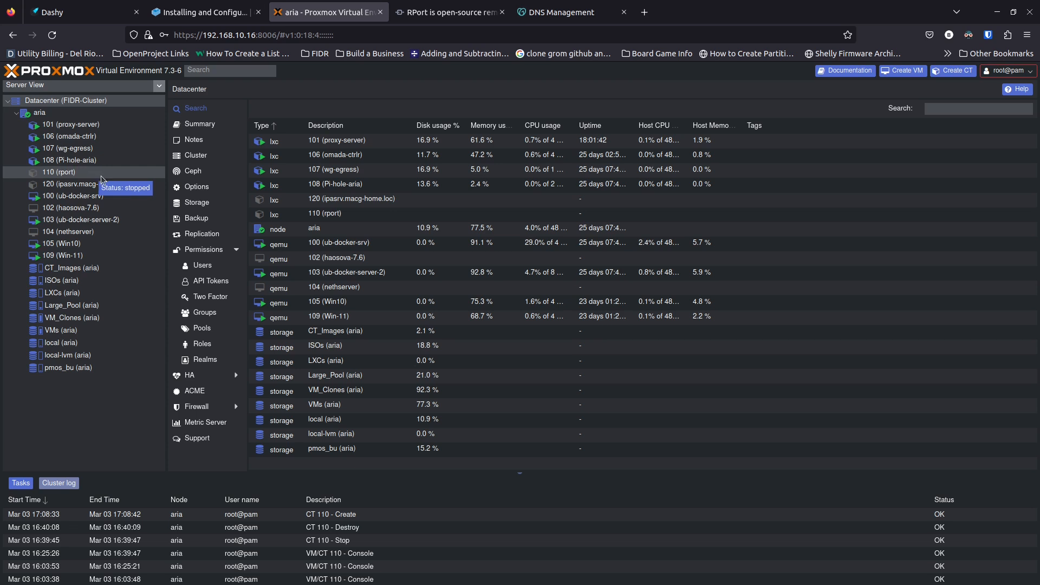
left_click(87, 173)
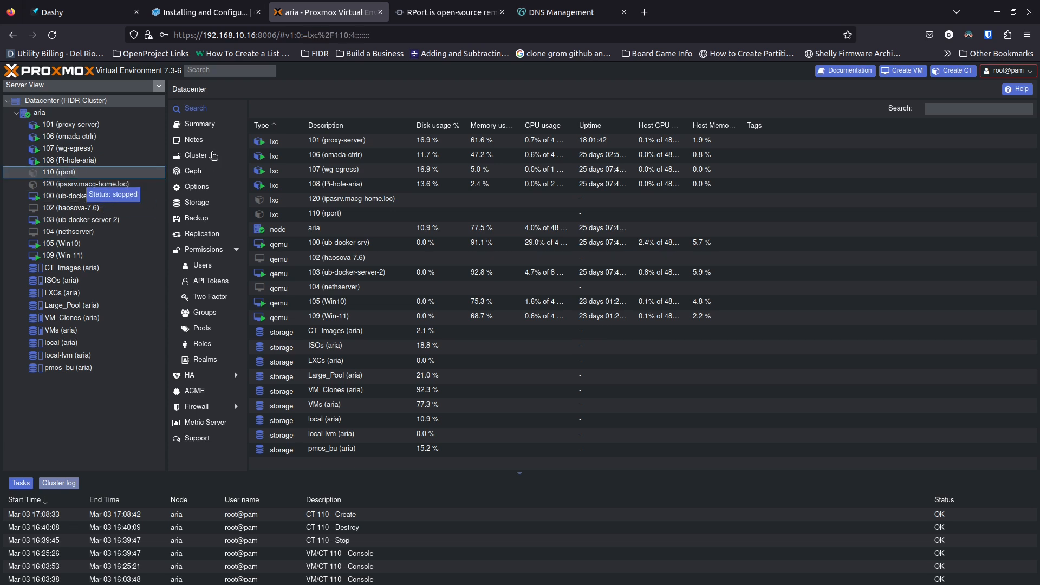
right_click(130, 172)
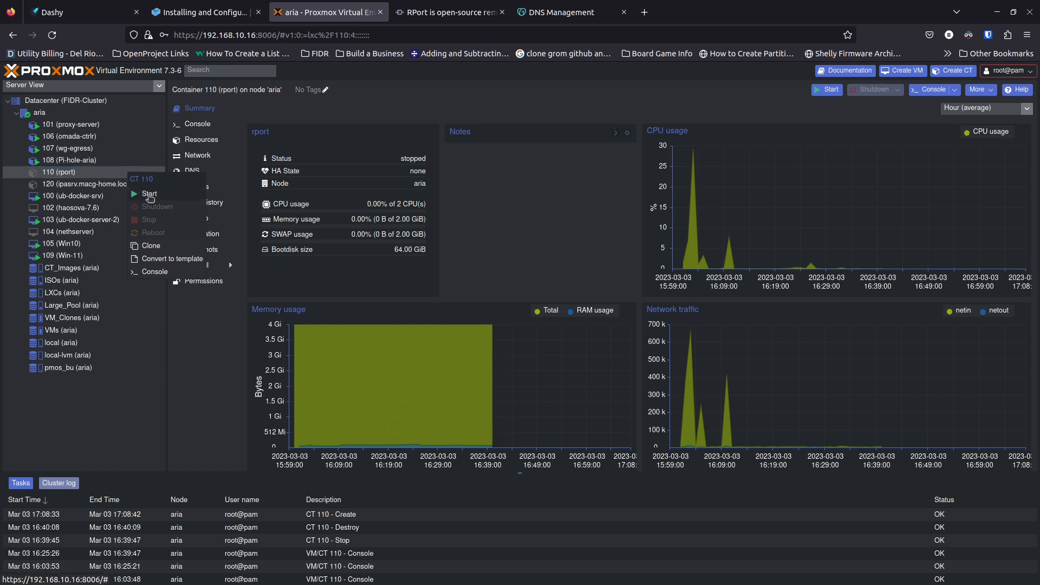
left_click(148, 196)
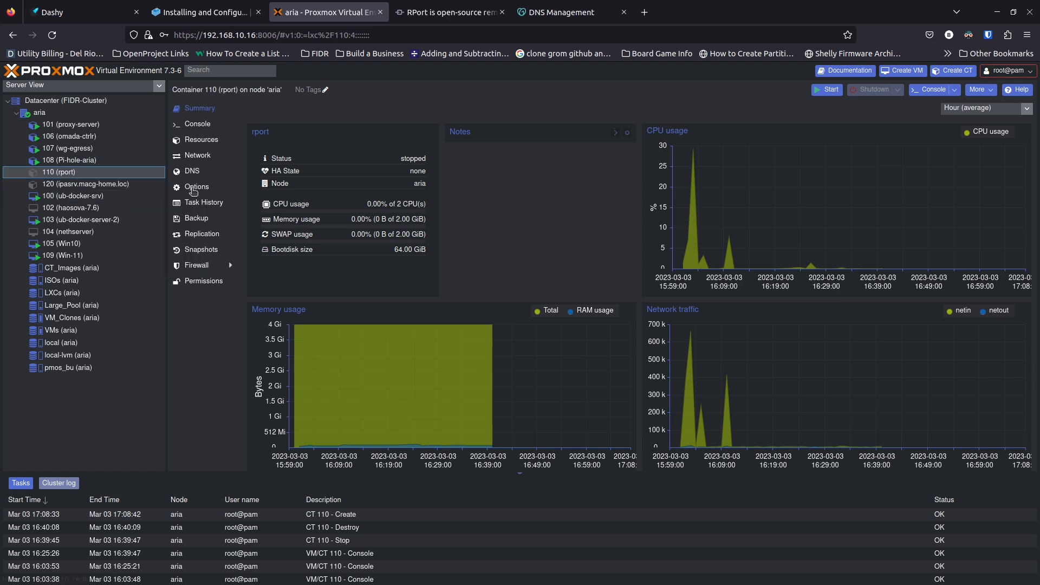
- Open the rport container's console at 130% zoom and log in as root
left_click(196, 126)
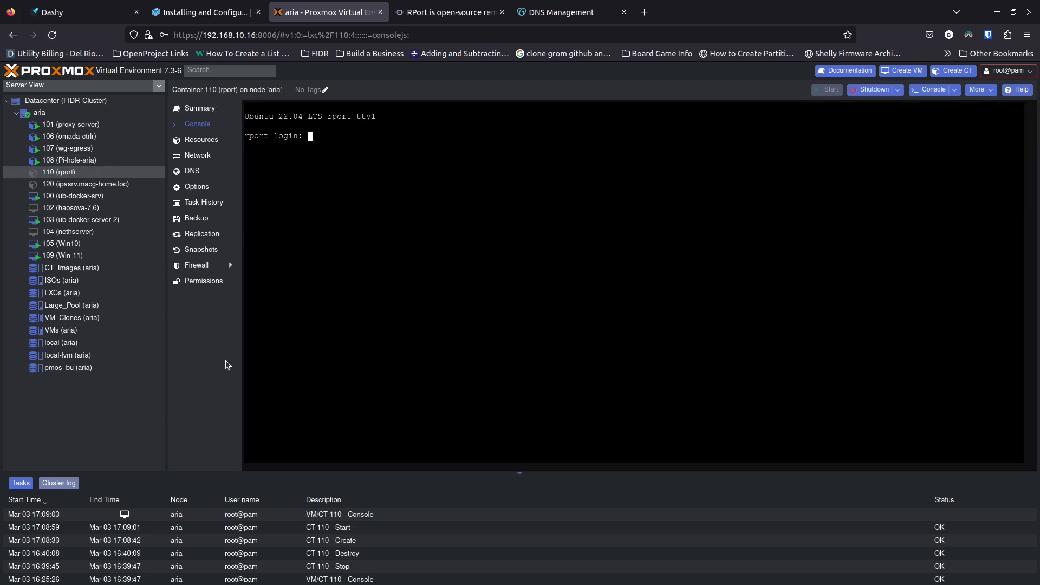
key("ctrl+plus")
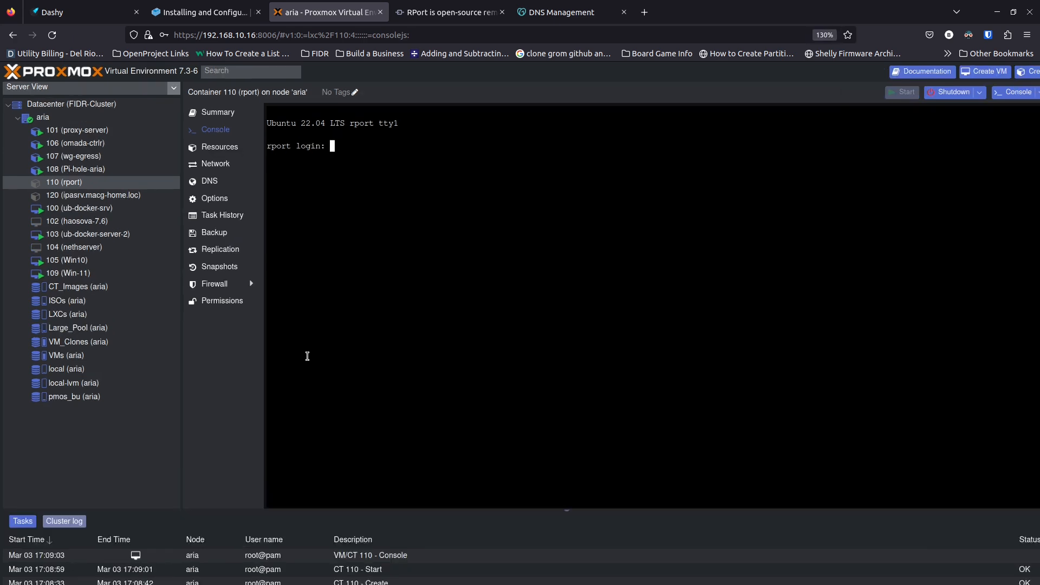
key("ctrl+plus")
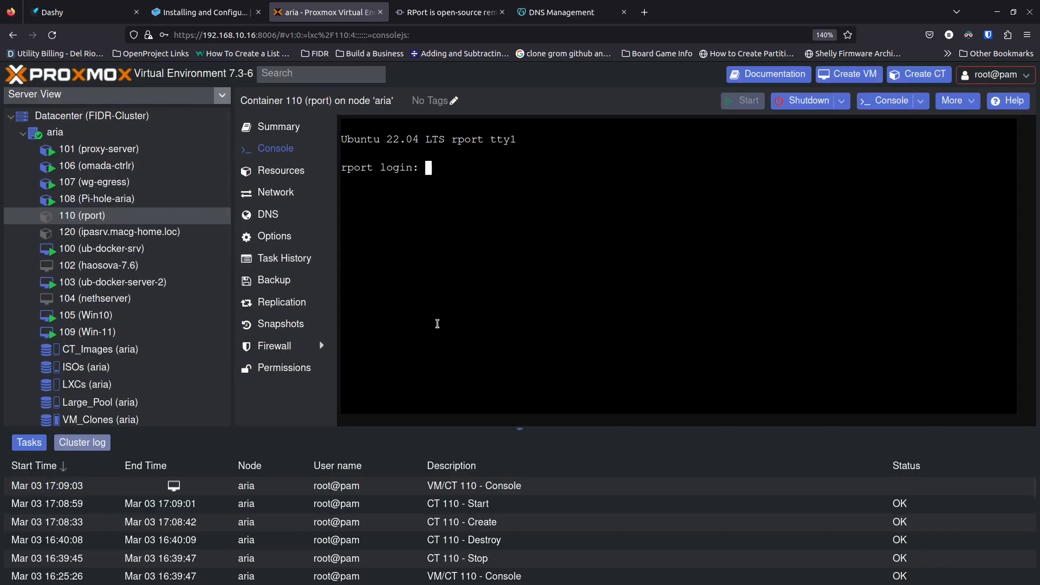
key("ctrl+minus")
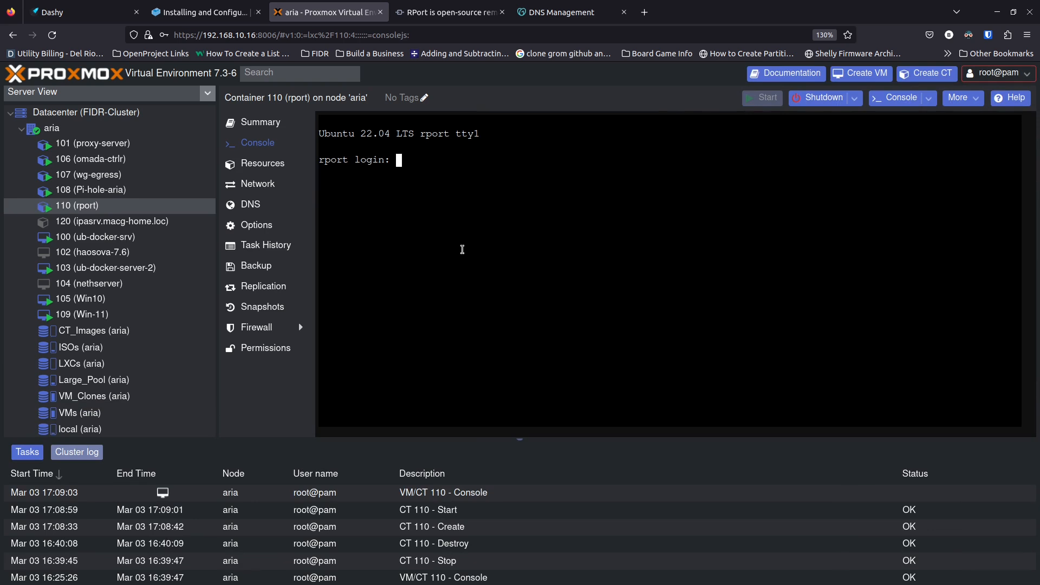
type("root")
key("Return")
- Create a new user with adduser, set its password, leave contact details blank, and confirm
key("Return")
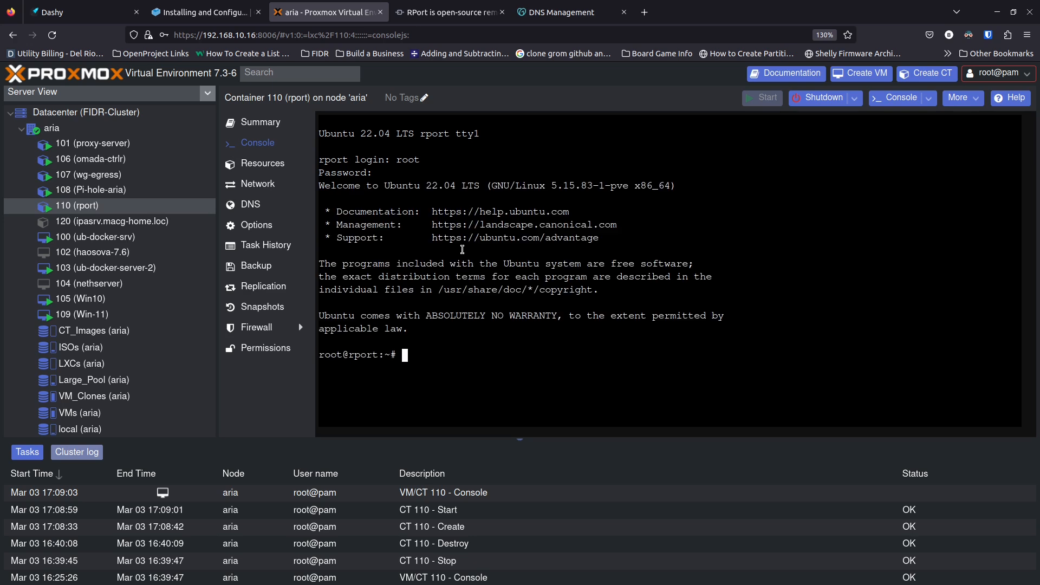
type("adduser brian")
key("Return")
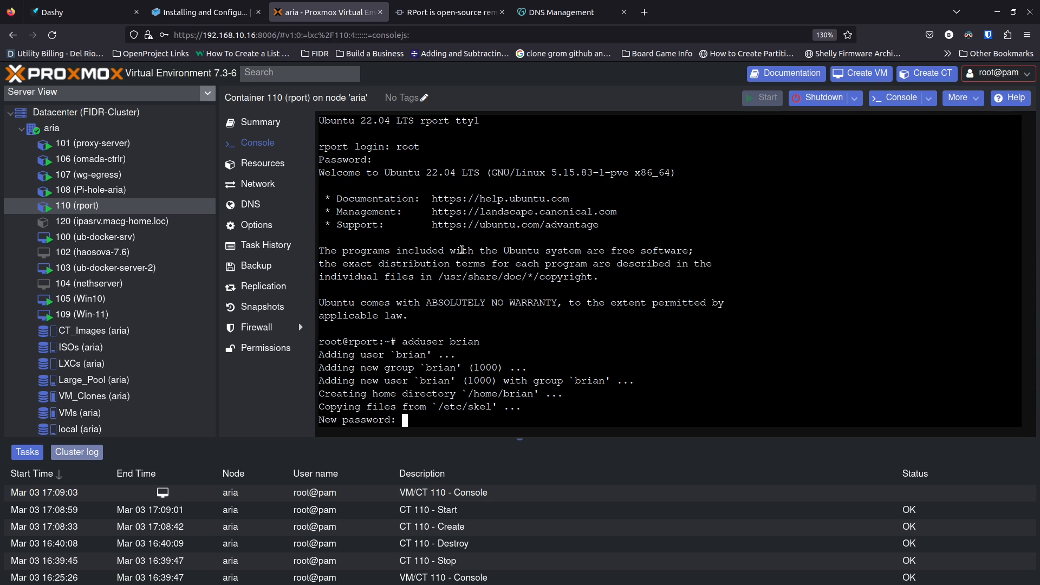
key("Return")
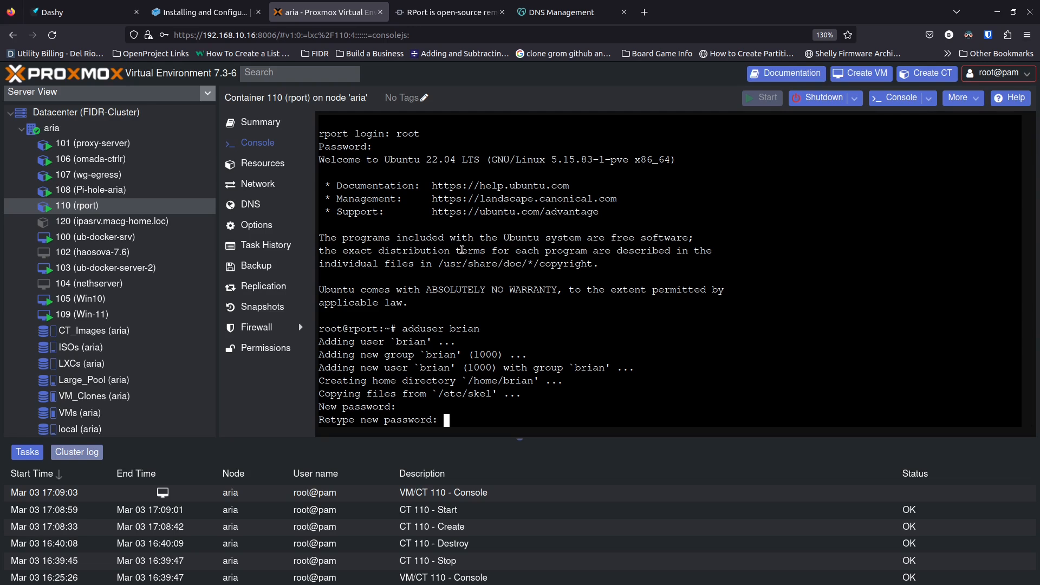
key("Return")
key("Return")
key("Return")
key("Return")
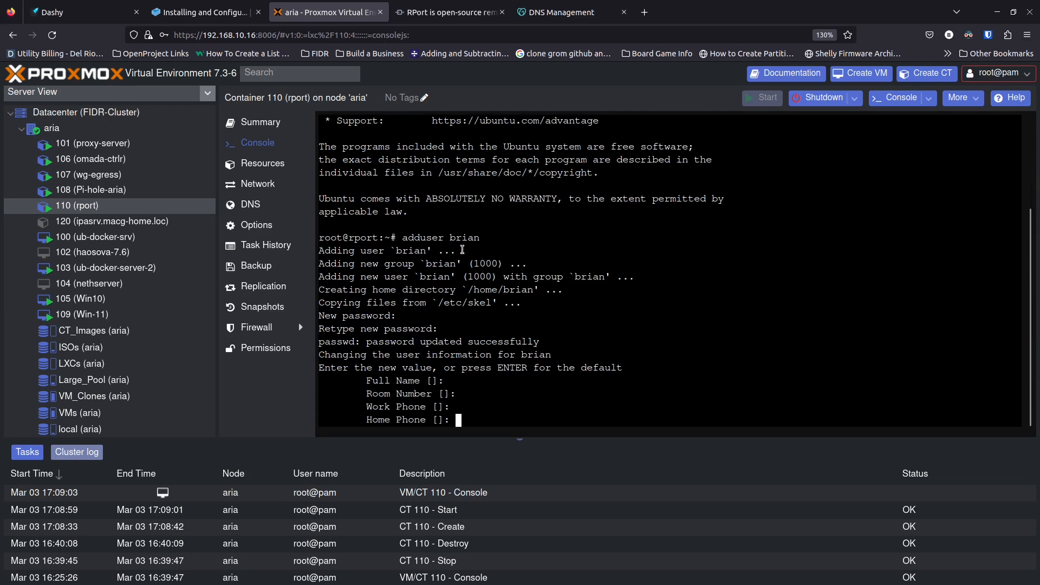
key("Return")
key("Return")
type("y")
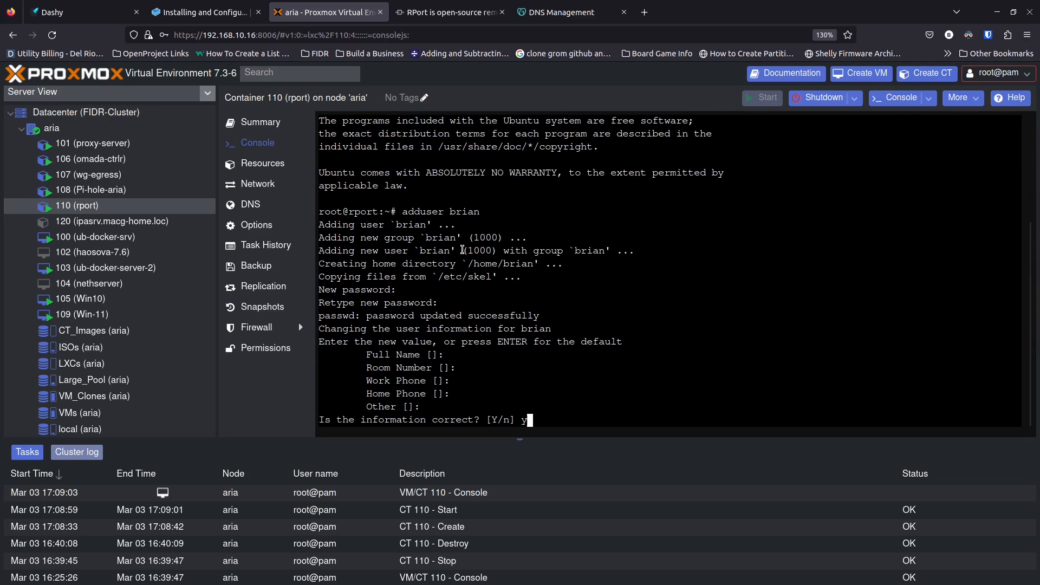
key("Return")
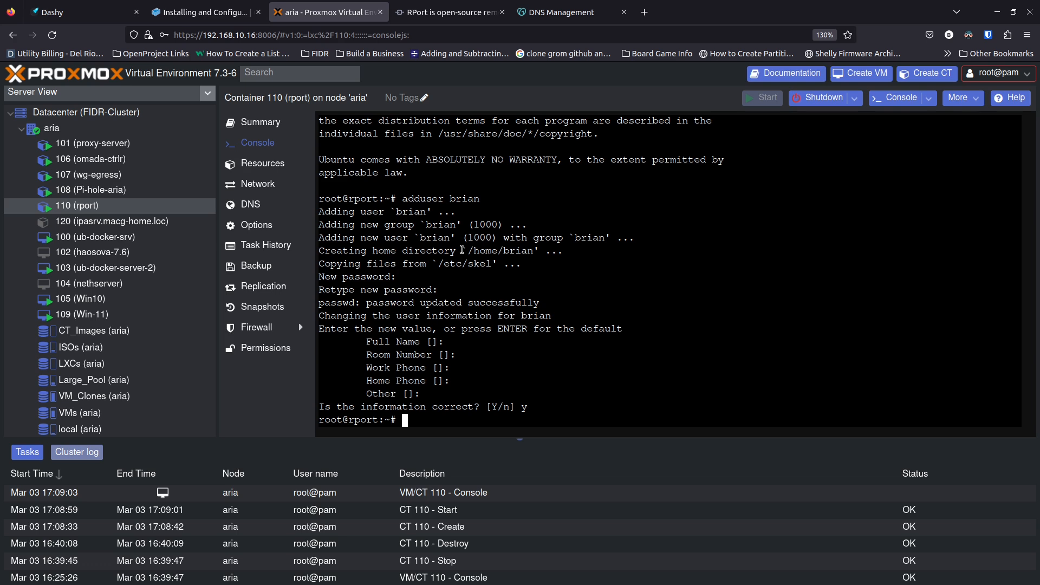
- Add the new user to the sudo group with usermod -aG sudo, then exit root
type("usermod -aG sudo brian")
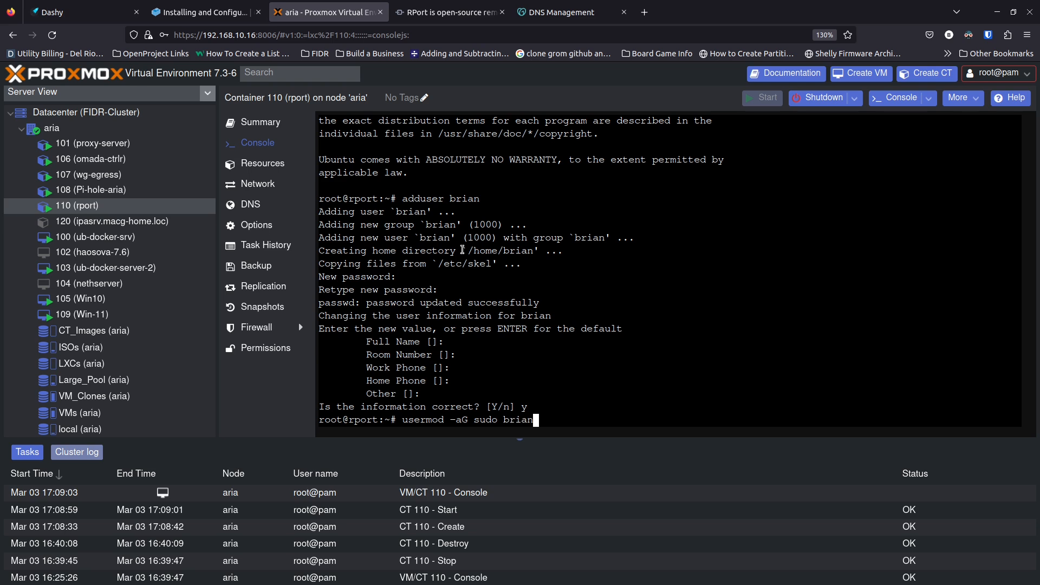
key("Return")
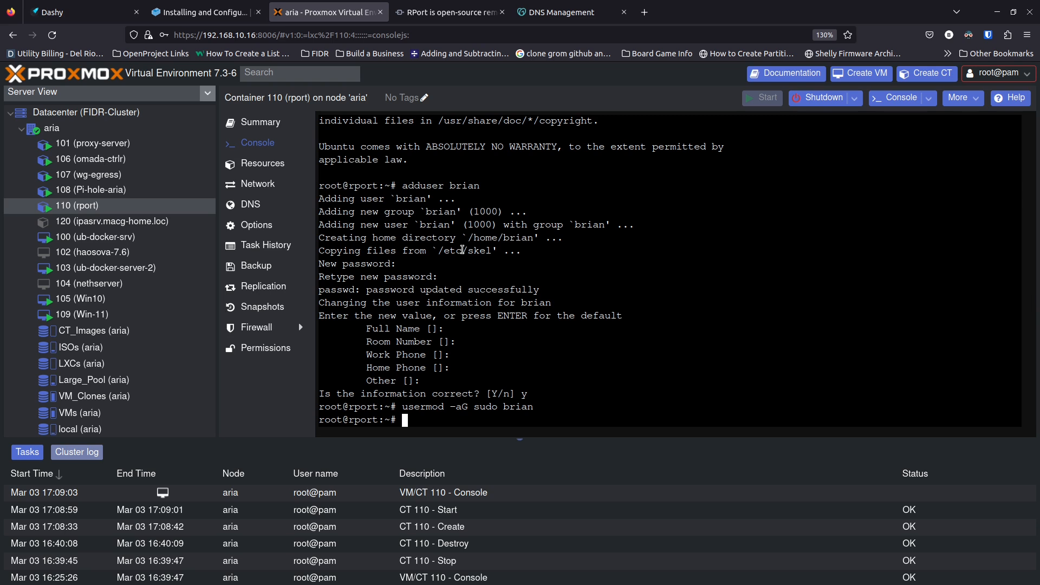
type("exit")
key("Return")
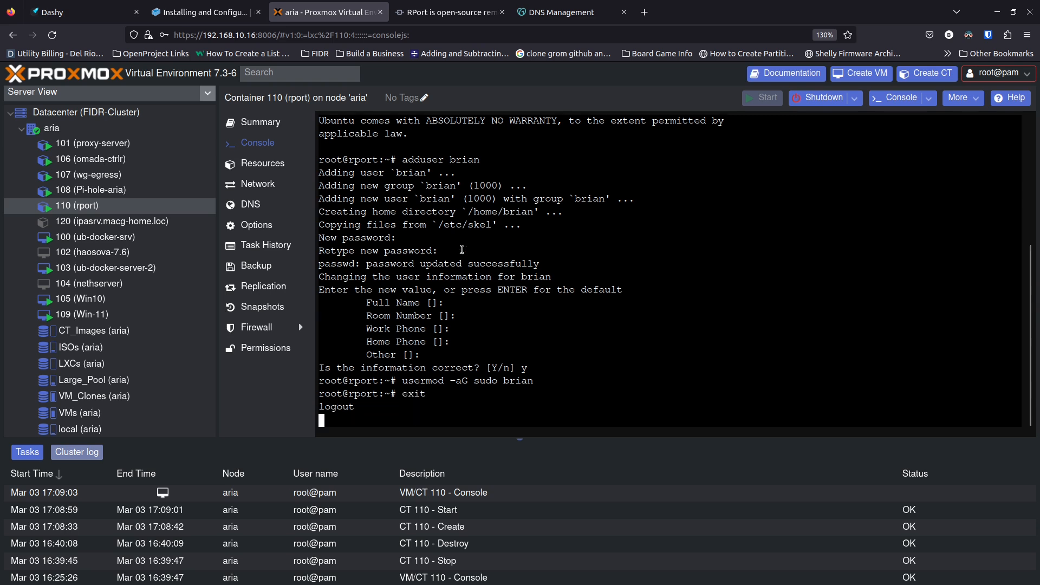
- Log in at the rport prompt as the new user and clear the screen
type("brian")
key("Return")
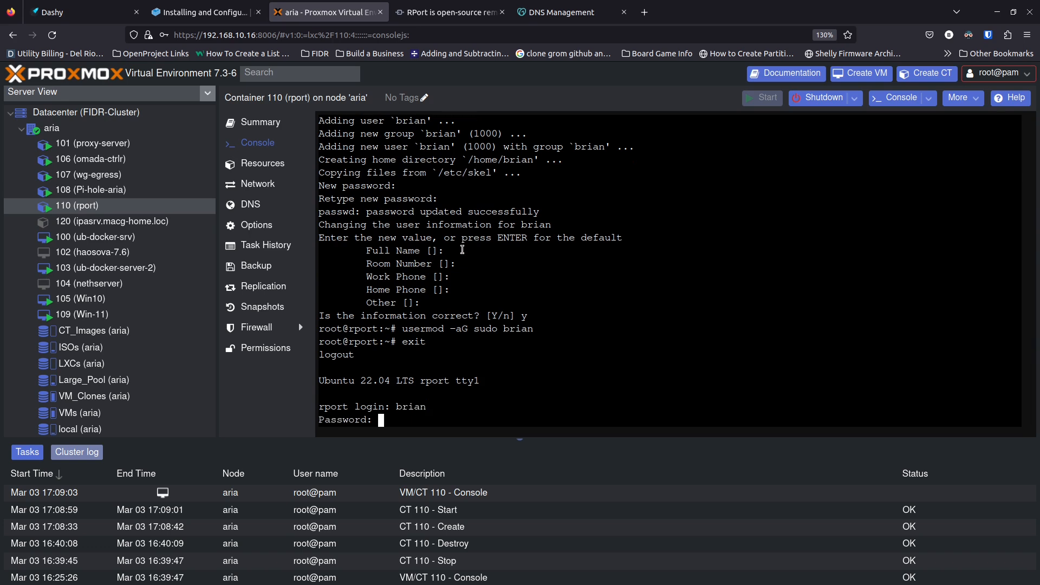
key("Return")
type("clear")
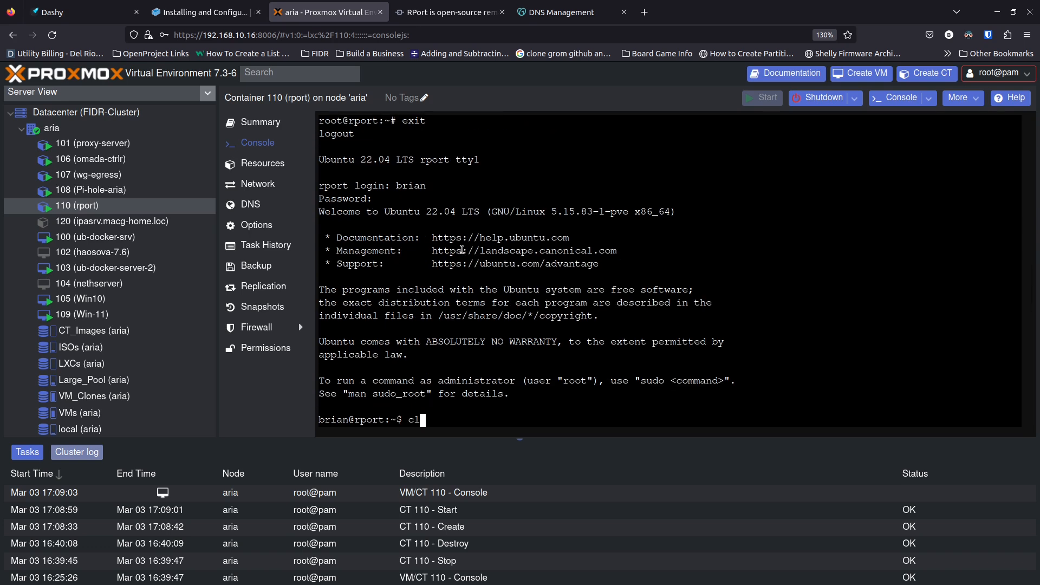
key("Return")
- Run 'sudo apt update && sudo apt upgrade -y' and enter the user's sudo password
type("sudo")
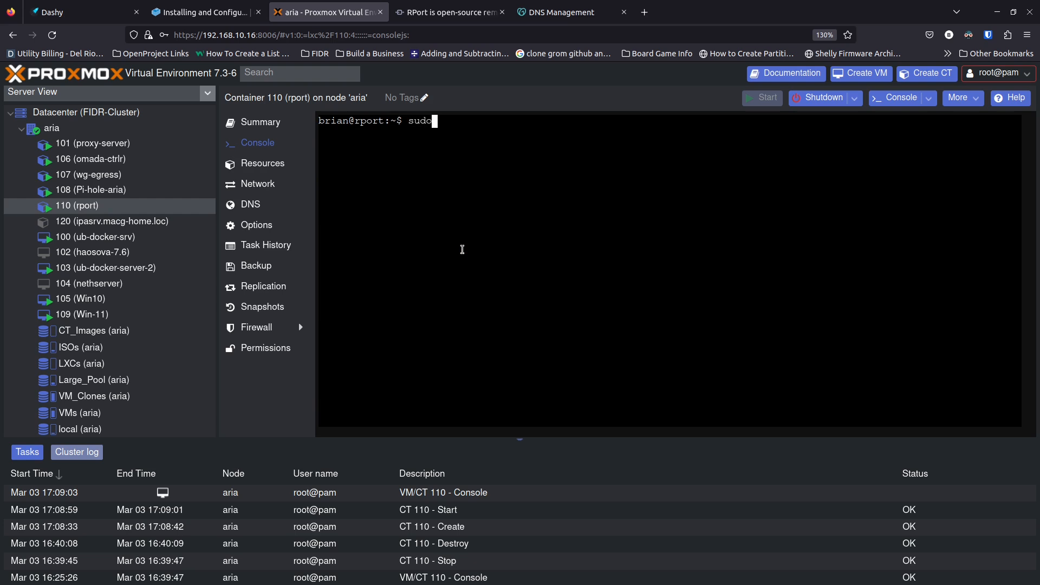
type(" apt update && sudo apt upgrade -y")
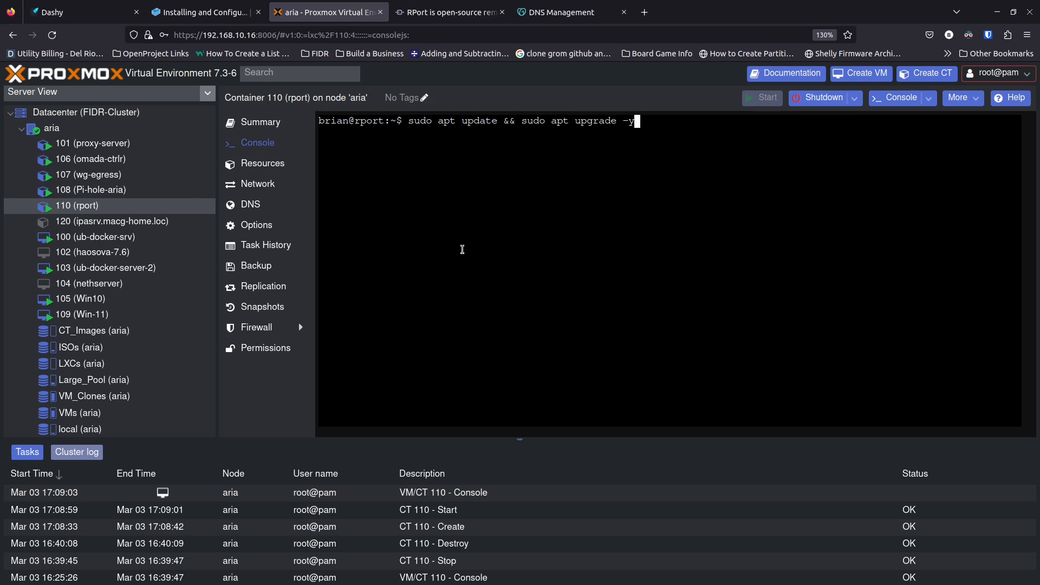
key("Left")
key("Left")
key("Left")
key("Left")
key("Left")
key("Left")
key("Left")
key("Left")
key("Left")
key("Left")
key("Left")
key("Left")
key("Left")
key("Left")
key("Left")
key("Left")
key("Left")
key("Left")
key("Left")
key("Left")
key("Left")
key("Left")
key("Left")
key("Left")
key("Left")
key("Left")
key("Left")
key("Left")
key("Left")
key("Left")
key("Left")
key("Right")
key("Right")
key("Right")
key("Right")
key("Right")
key("Right")
key("Right")
key("Right")
key("Right")
key("Right")
key("Right")
key("Right")
key("Right")
key("Right")
key("Left")
key("Right")
key("Right")
key("Right")
key("Left")
key("Left")
key("Left")
key("Right")
key("Right")
key("Right")
key("Left")
key("Left")
key("Left")
key("Right")
key("Right")
key("Right")
key("Right")
key("Right")
key("Right")
key("Right")
key("Right")
key("Right")
key("Right")
key("Right")
key("Right")
key("Right")
key("Right")
key("Right")
key("Right")
key("Right")
key("Right")
key("Right")
key("Right")
key("Right")
key("Right")
key("Return")
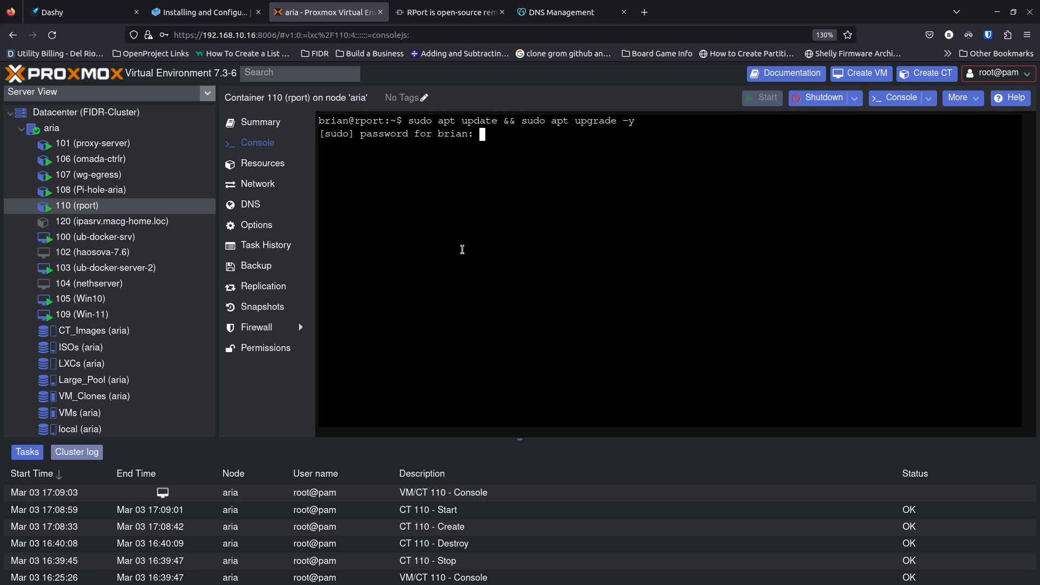
key("Return")
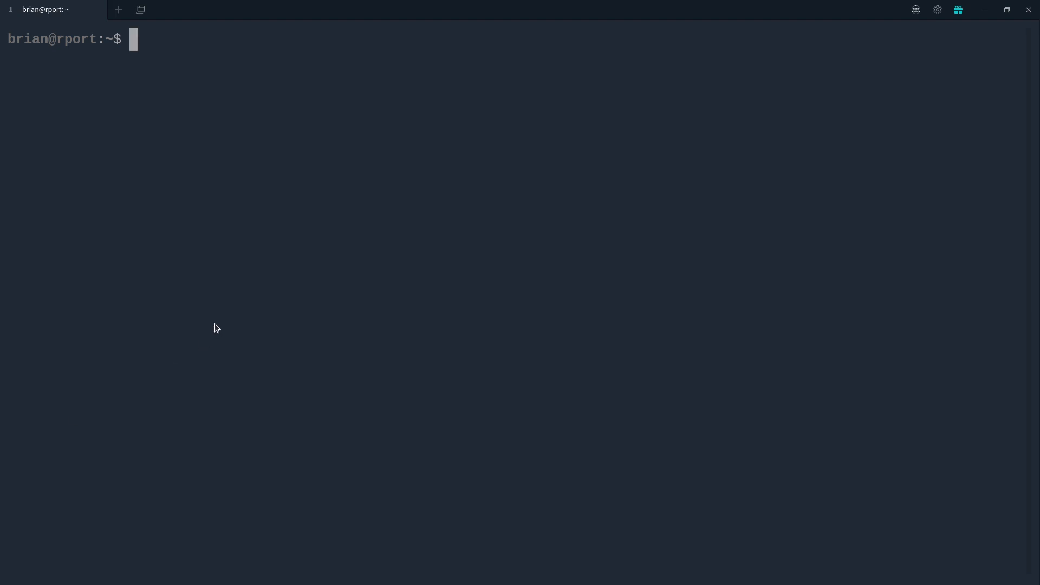
- Run ip -br -c a to show eth0 at 192.168.10.111/24
type("ip -br")
key("BackSpace")
type("r -c a")
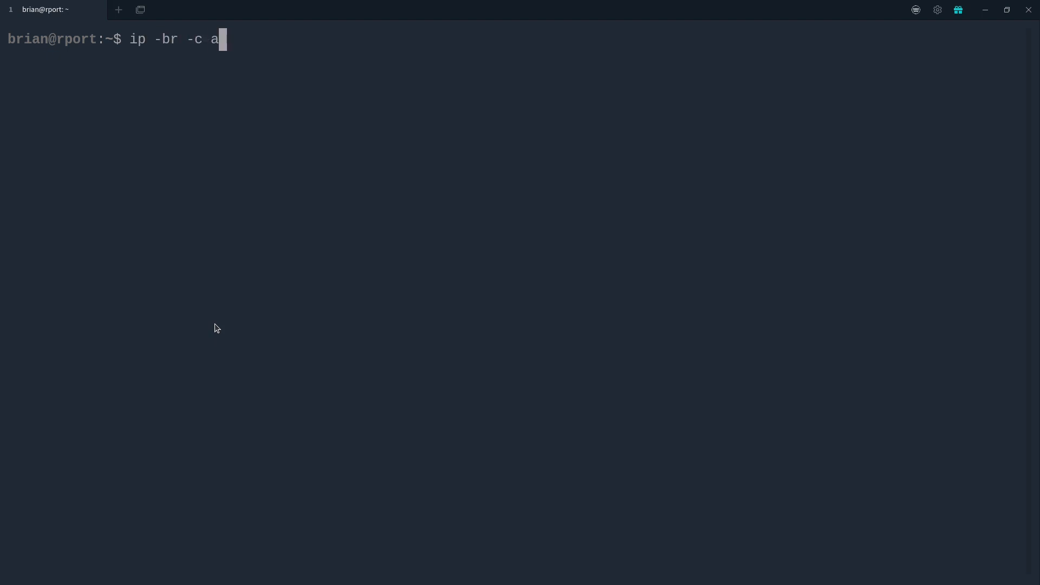
key("Return")
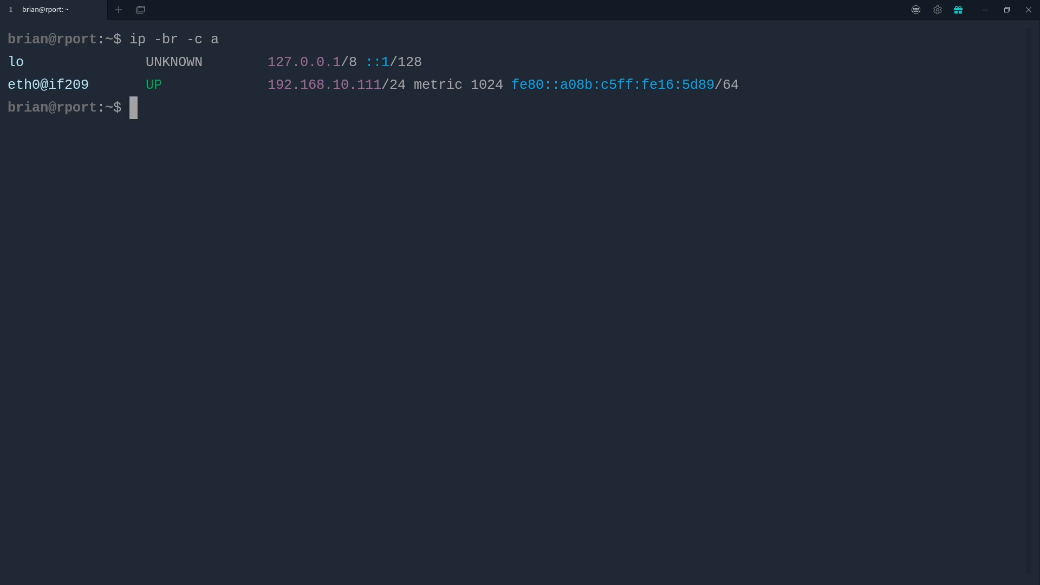
key("alt+Tab")
- Set container net0 to static IPv4 192.168.10.111/24 with gateway 192.168.10.1
left_click(206, 12)
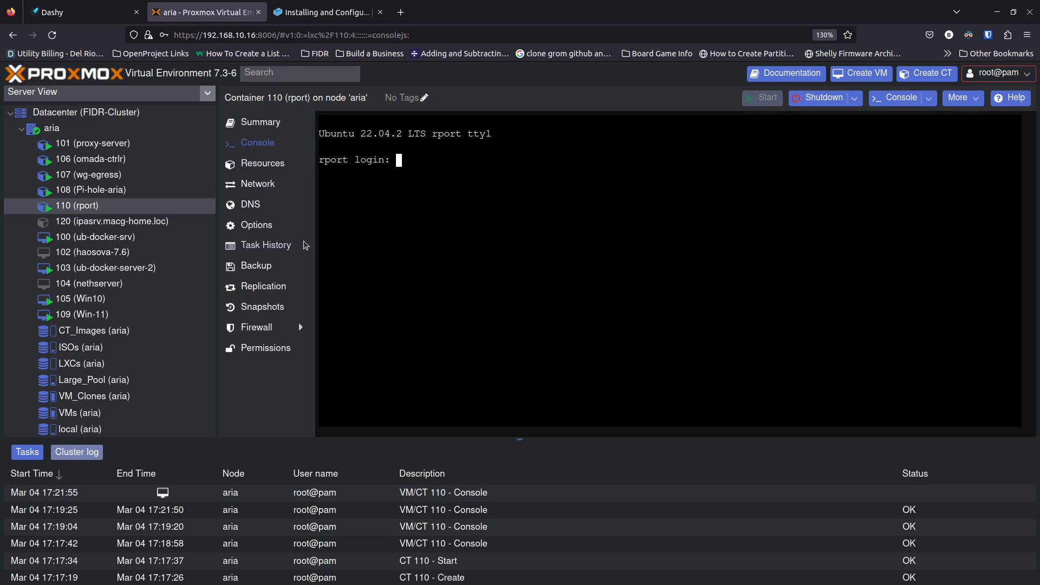
left_click(266, 185)
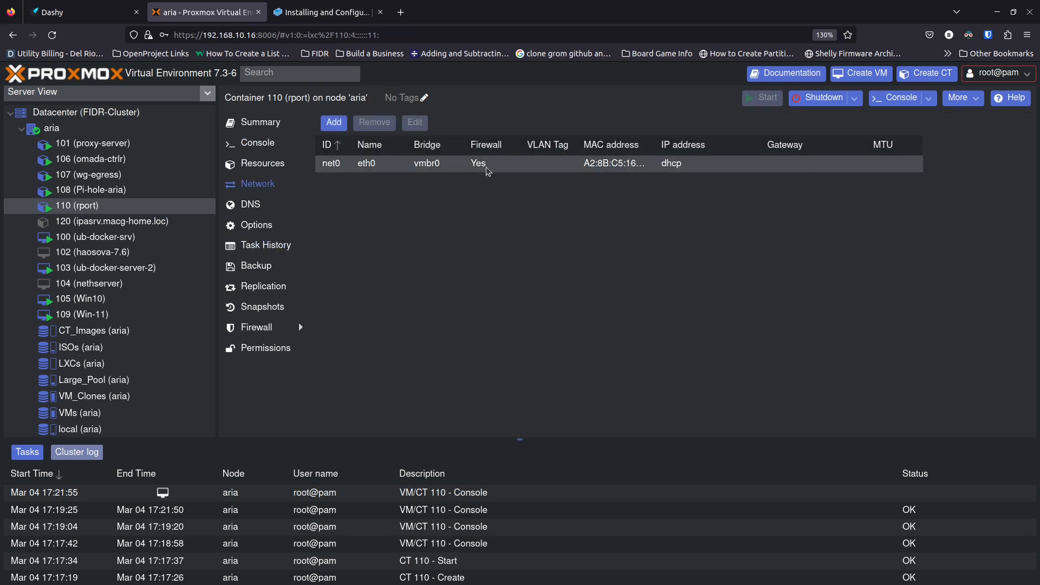
double_click(513, 164)
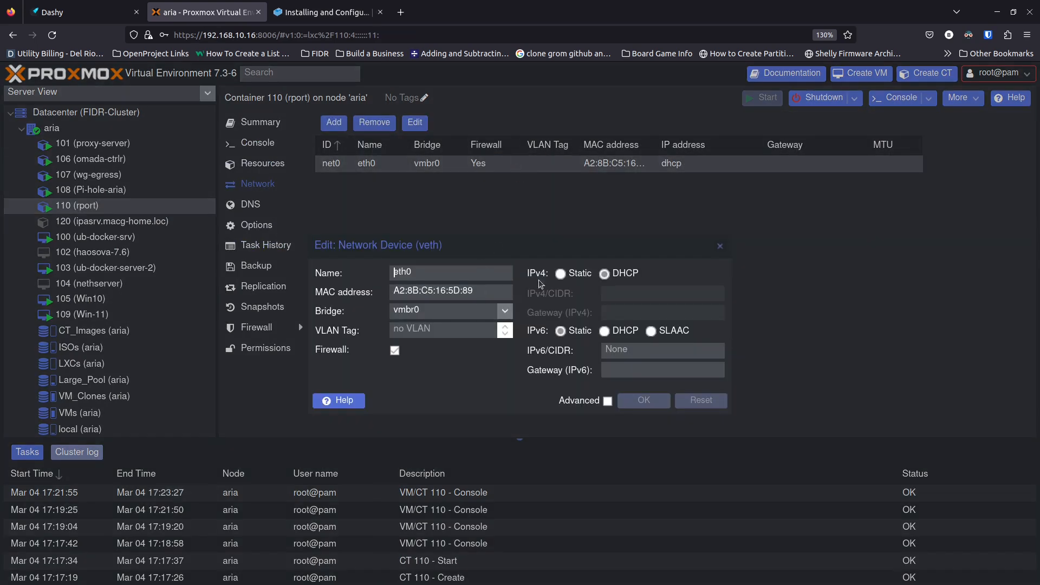
left_click(560, 274)
left_click(625, 294)
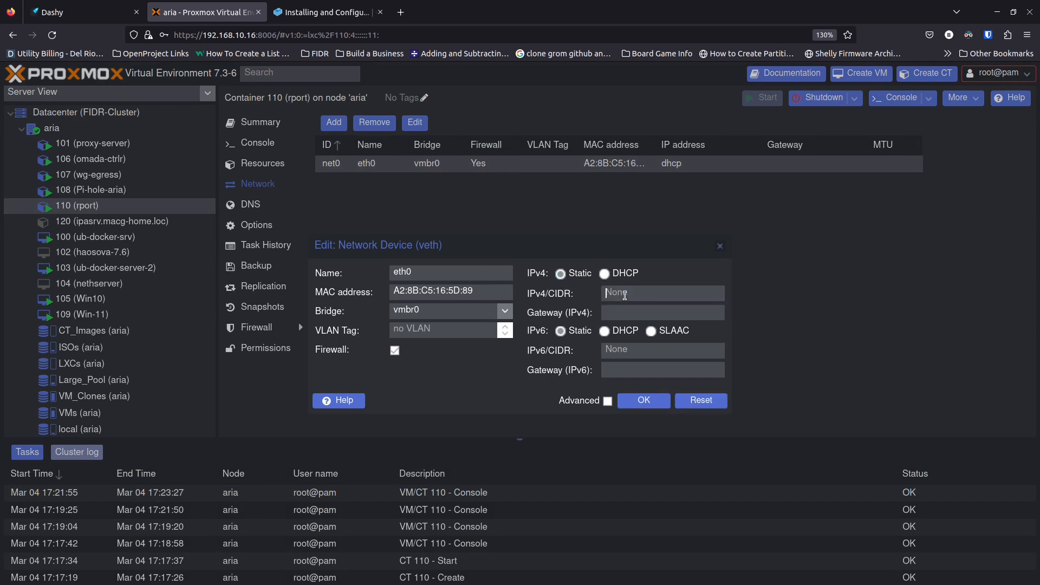
type("192.1")
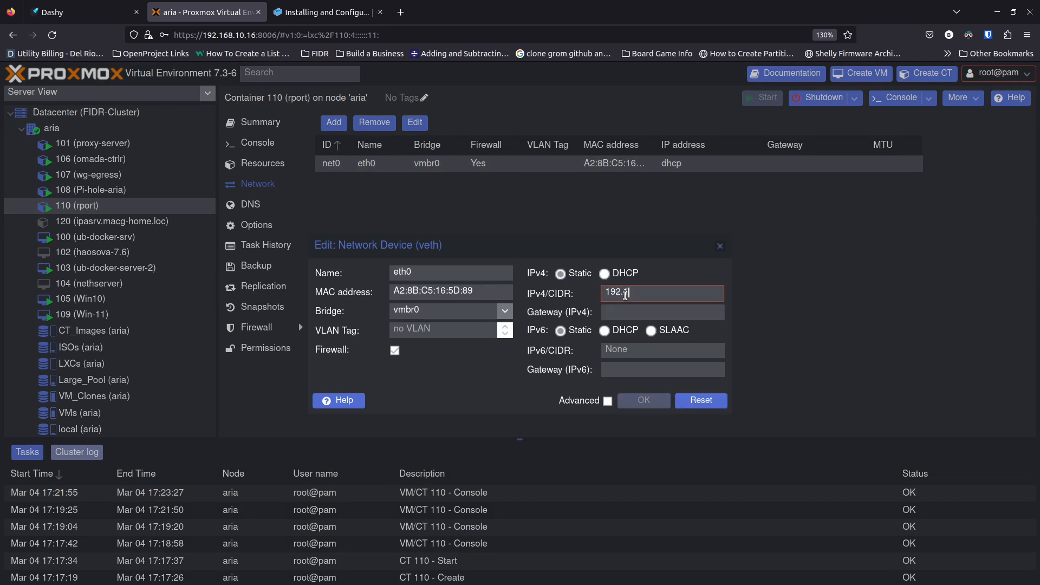
type("68.10.111/24")
key("Tab")
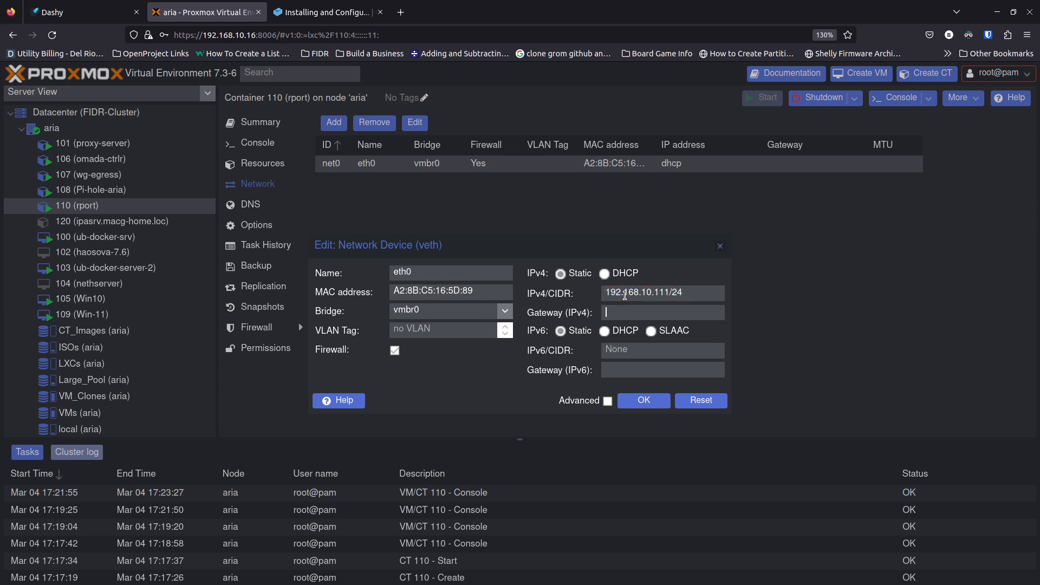
type("192")
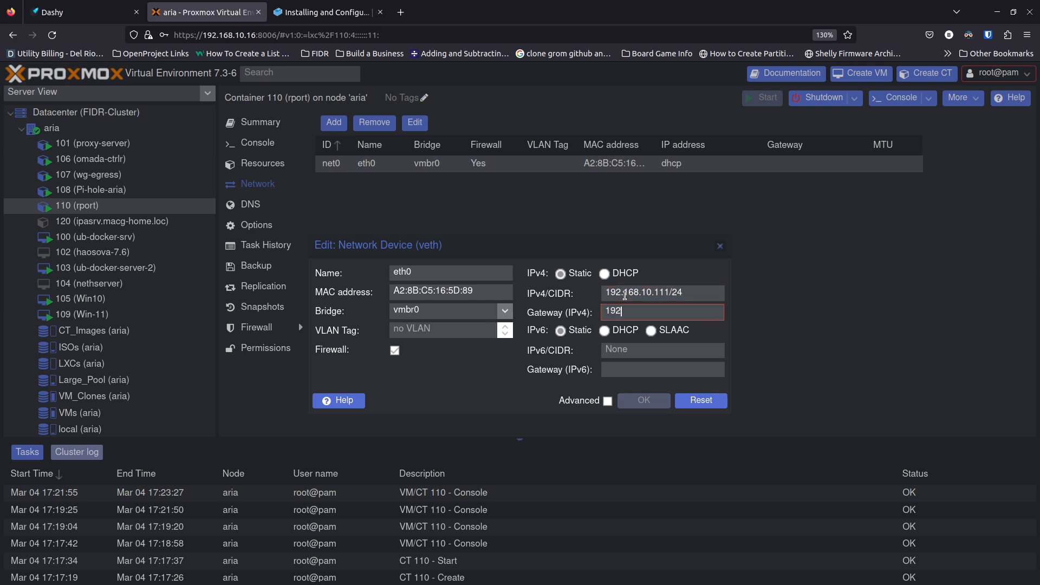
type(".168.10.1")
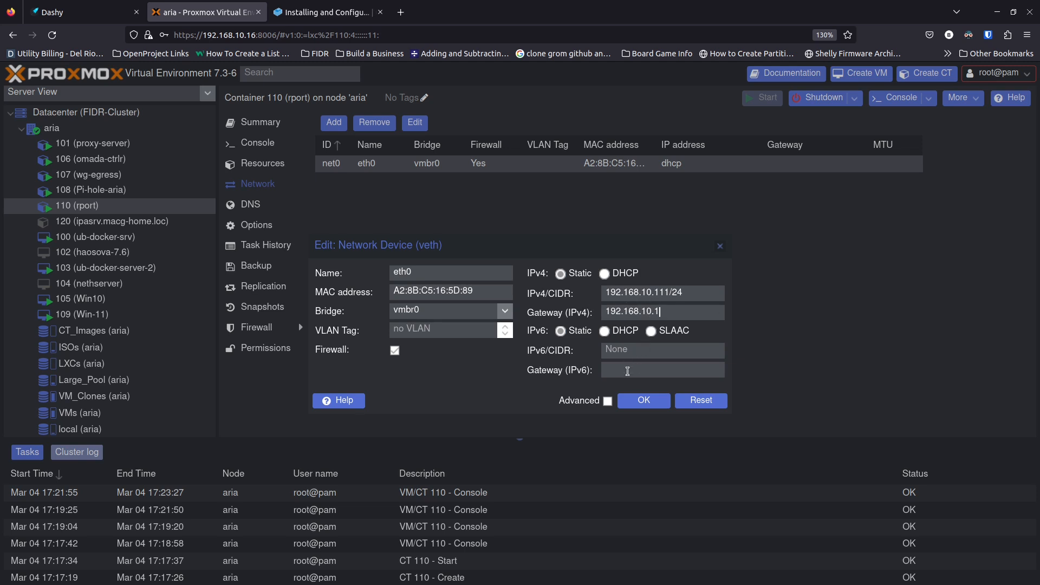
left_click(646, 401)
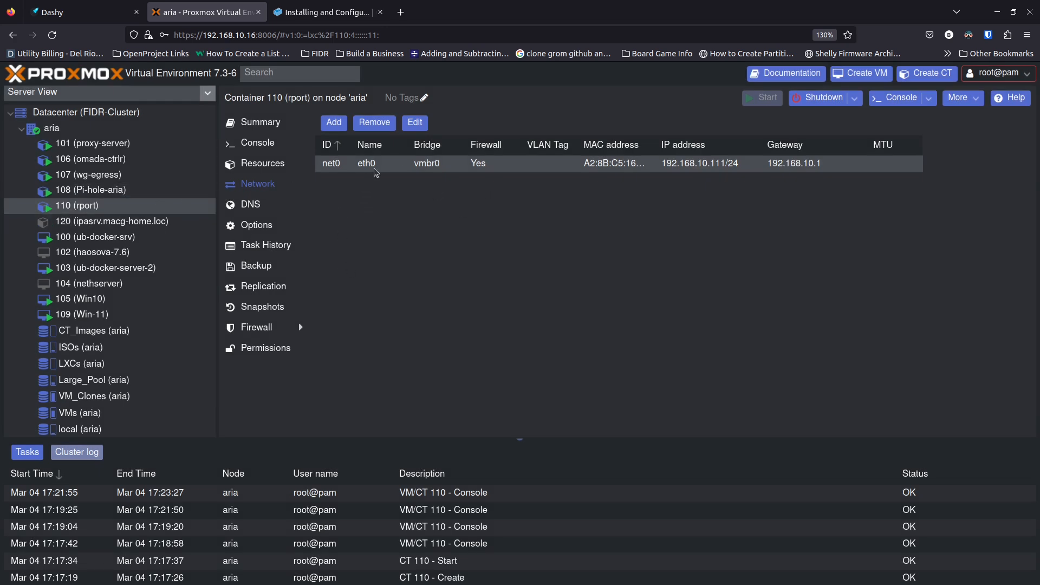
- Select the 'sudo apt install curl wget git -y' command on the wiki's RPort page
left_click(327, 13)
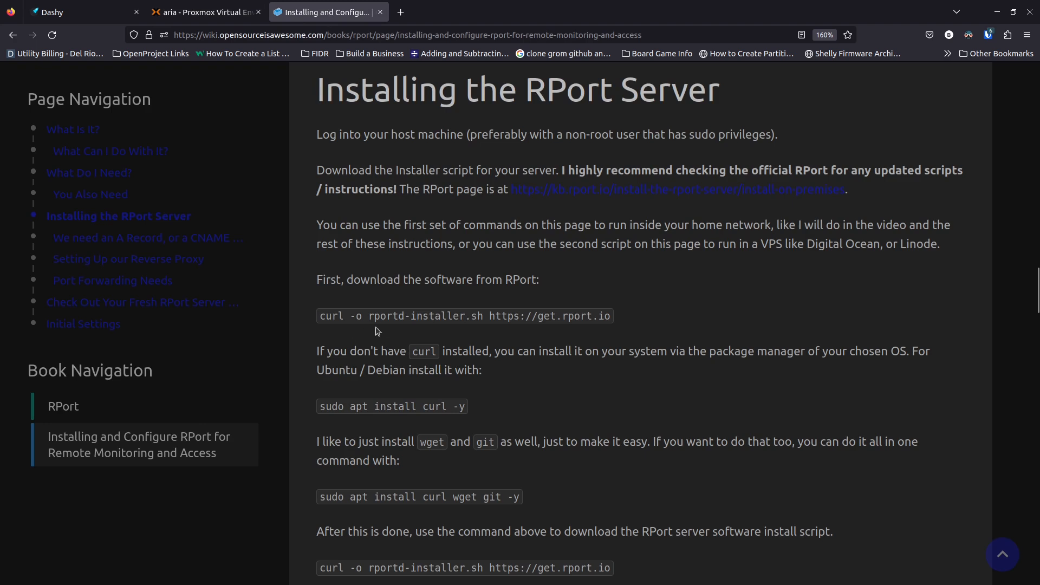
left_click_drag(325, 315, 613, 326)
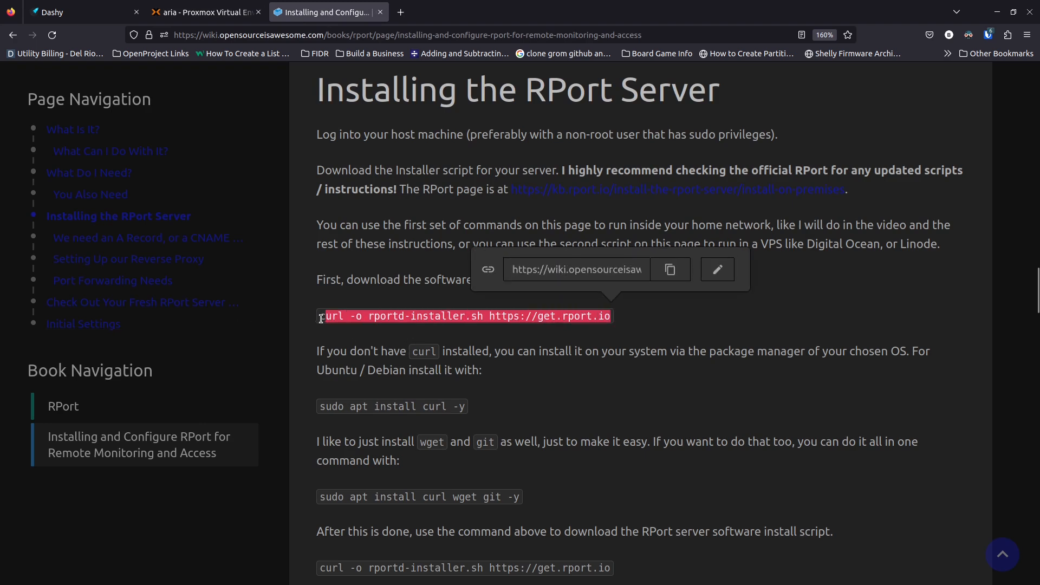
left_click(379, 346)
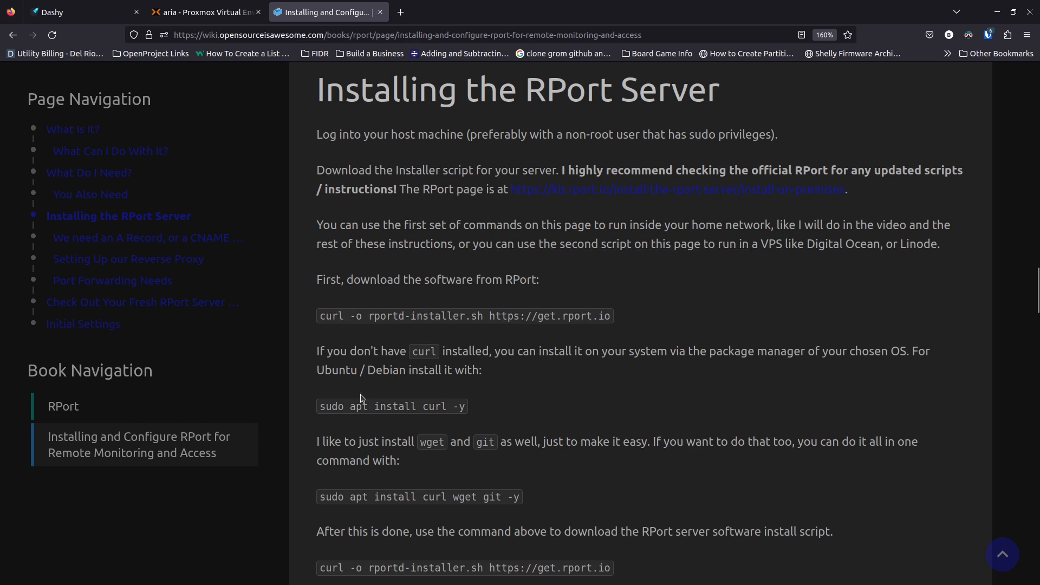
scroll(360, 395, "down", 3)
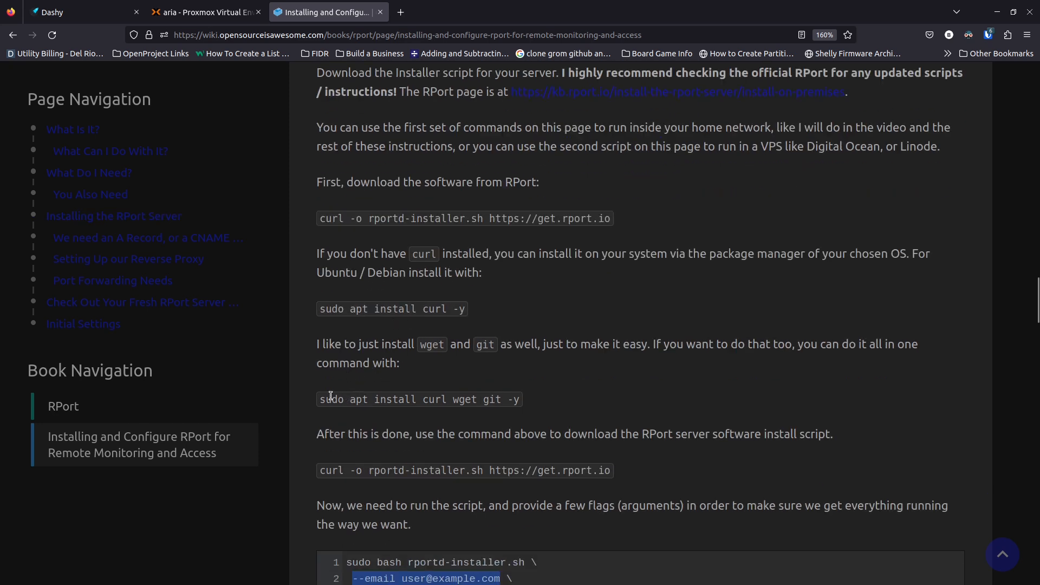
left_click_drag(375, 401, 517, 401)
key("ctrl+c")
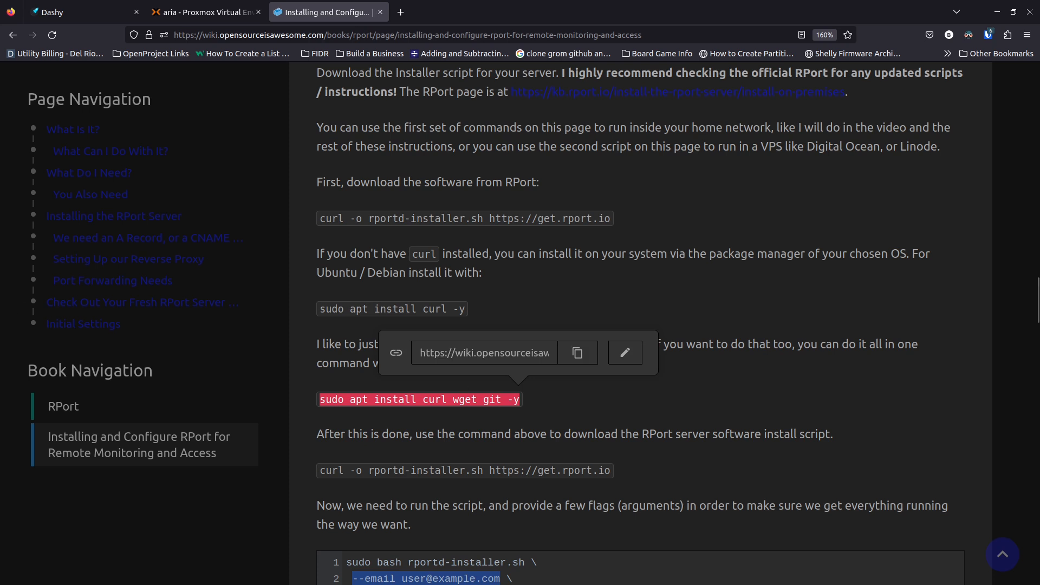
- Paste and run 'sudo apt install curl wget git -y' in Tabby with the sudo password, then clear
key("alt+Tab")
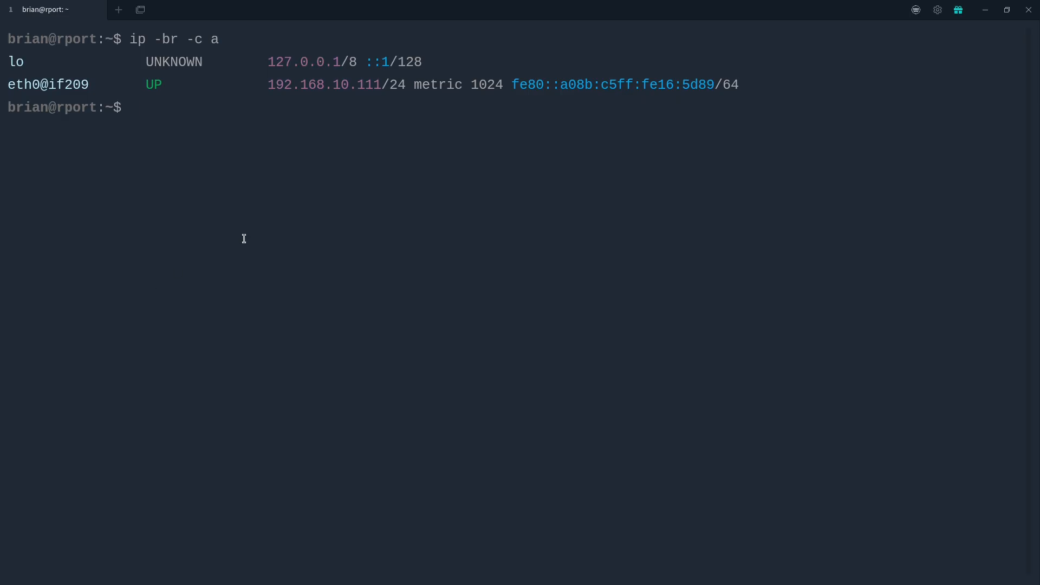
key("ctrl+shift+v")
key("Return")
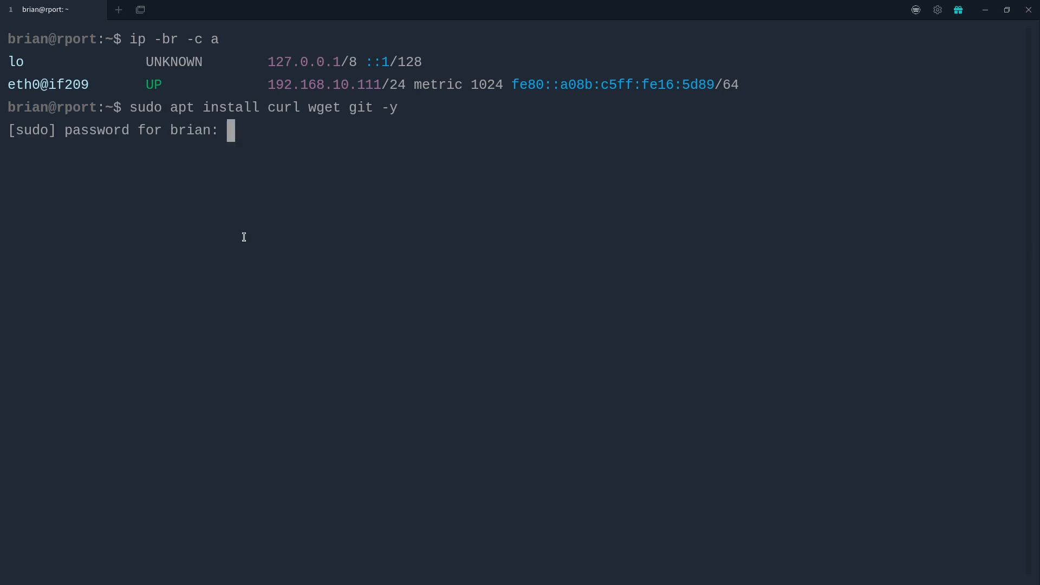
key("Return")
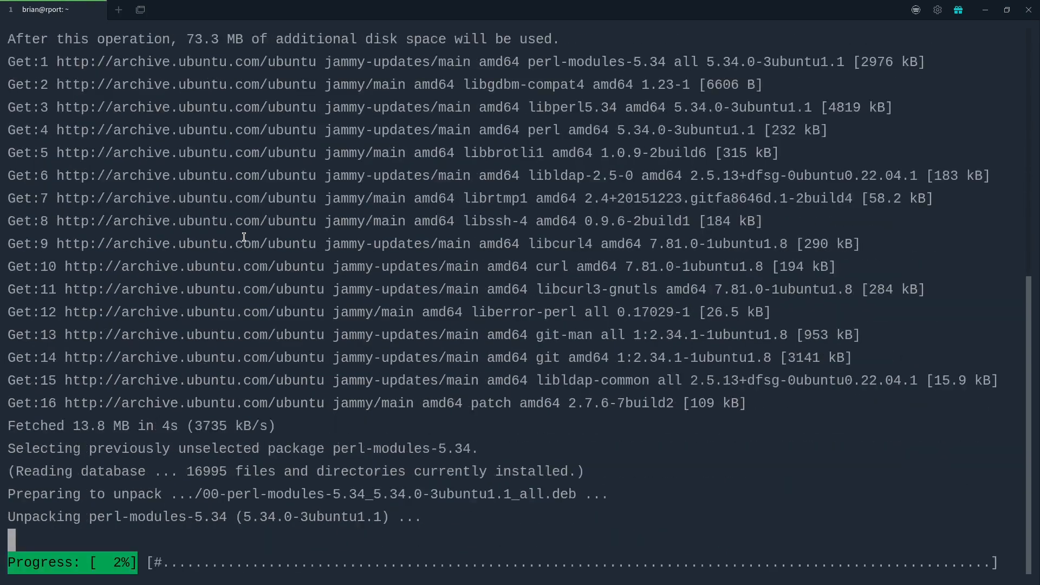
key("ctrl+l")
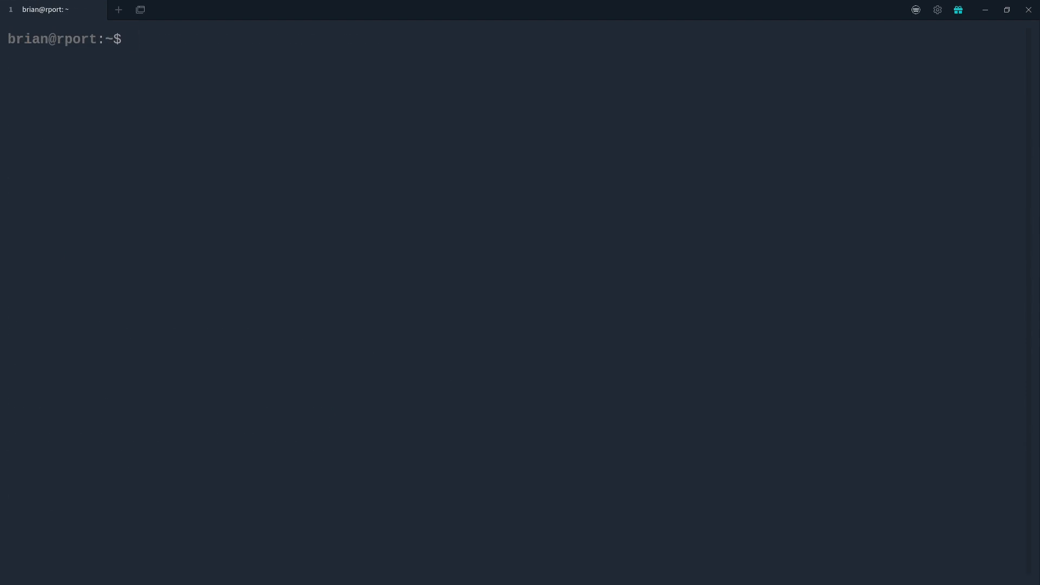
key("alt+Tab")
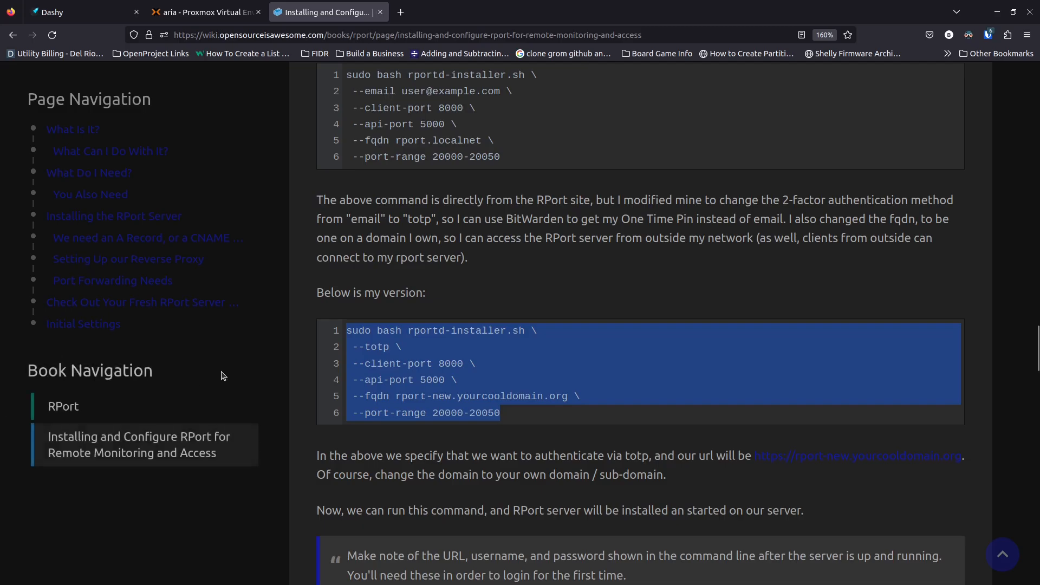
scroll(418, 338, "up", 3)
scroll(419, 338, "up", 3)
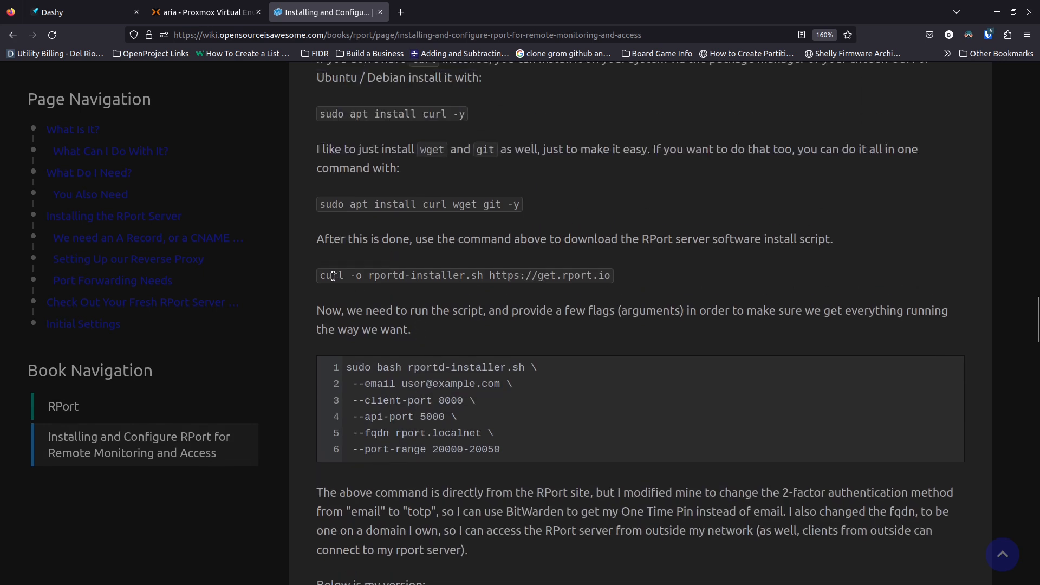
left_click_drag(320, 280, 611, 269)
triple_click(615, 276)
key("ctrl+c")
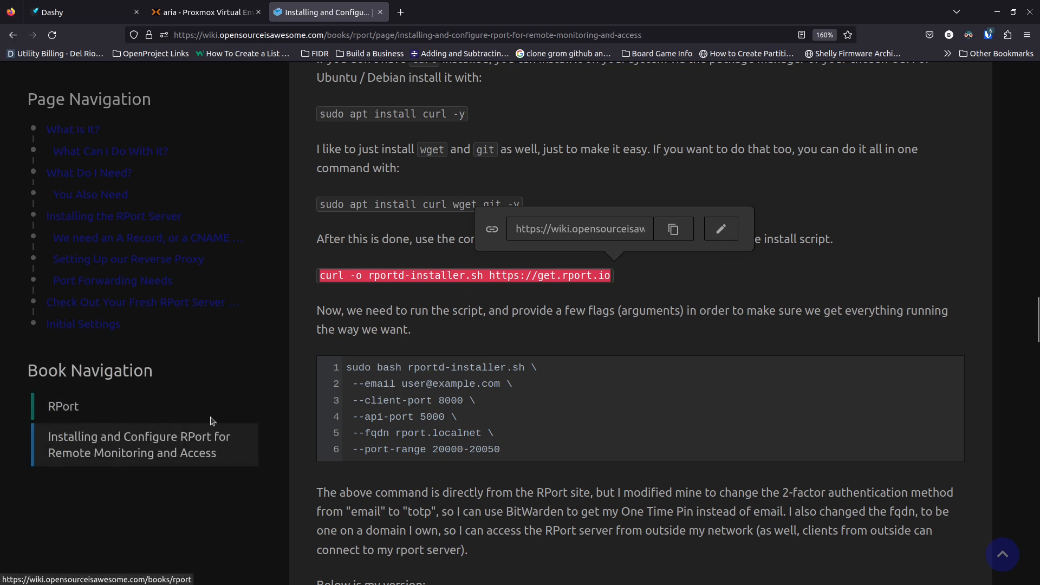
key("alt+Tab")
- Download rportd-installer.sh with curl, check it with ls, and open nano rport-install-script.txt
key("ctrl+shift+v")
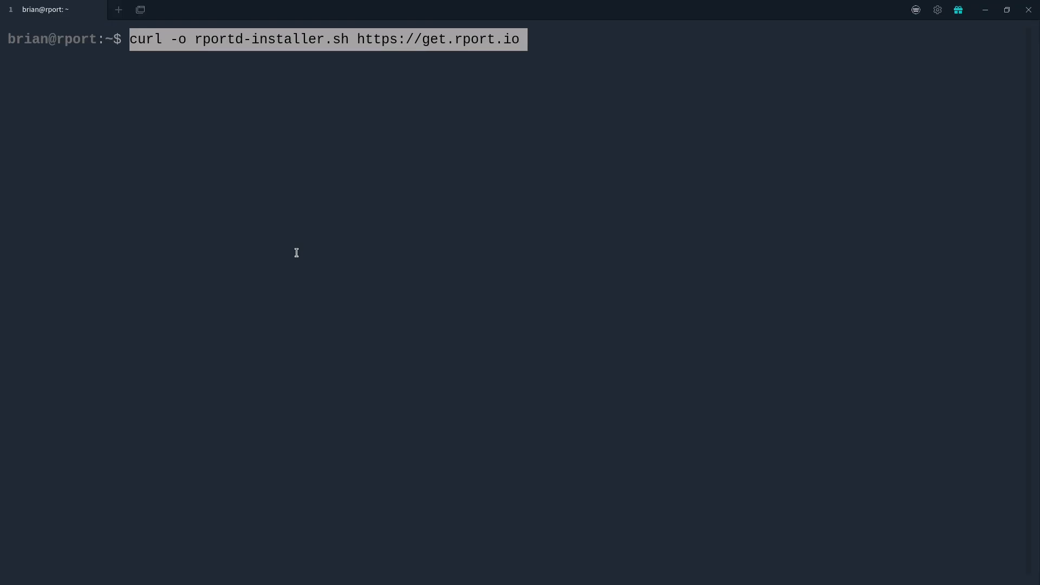
key("Return")
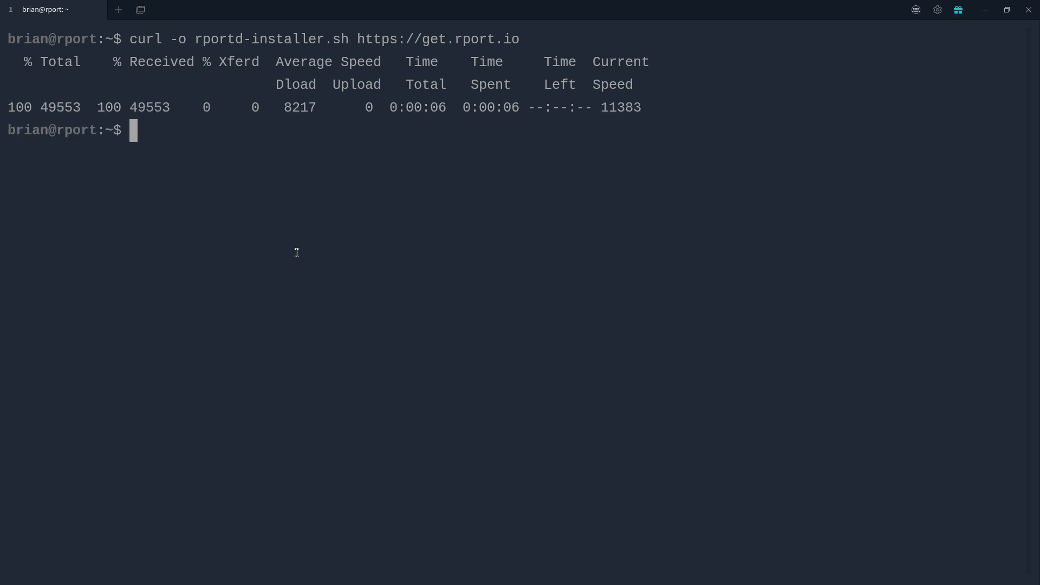
key("ctrl+l")
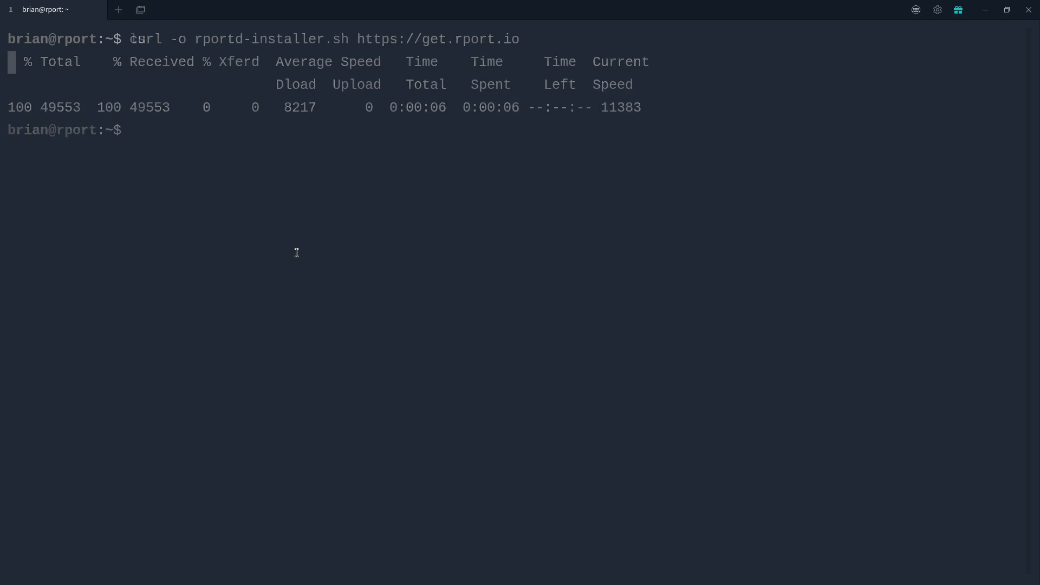
type("ls")
key("Return")
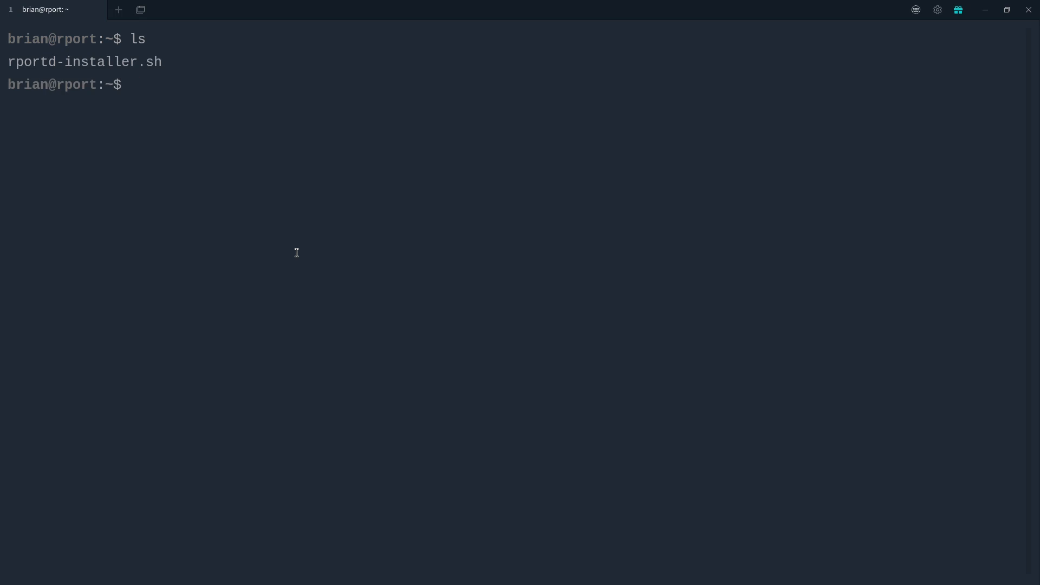
type("nano rport")
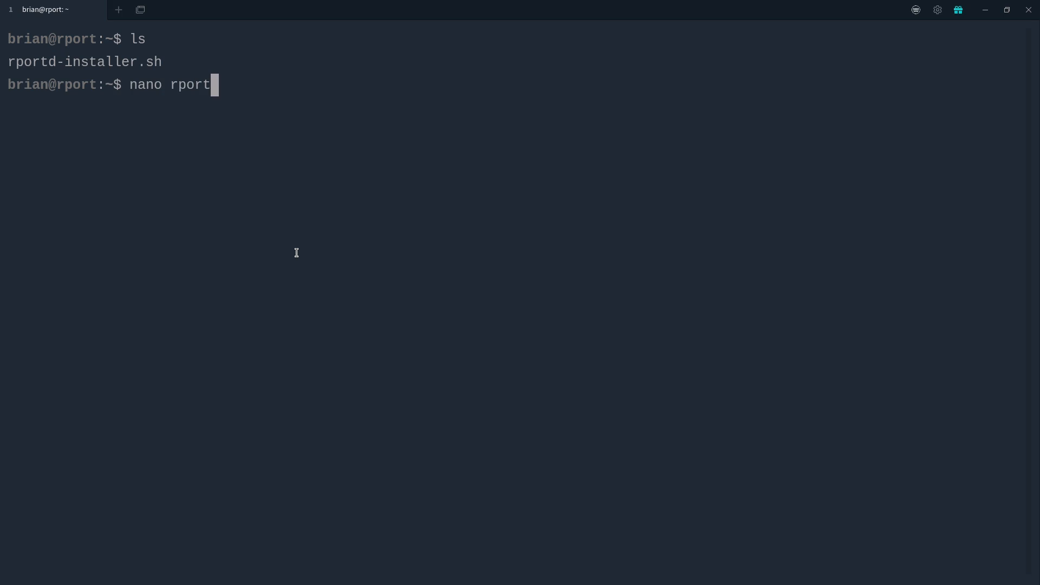
type("-install-scr")
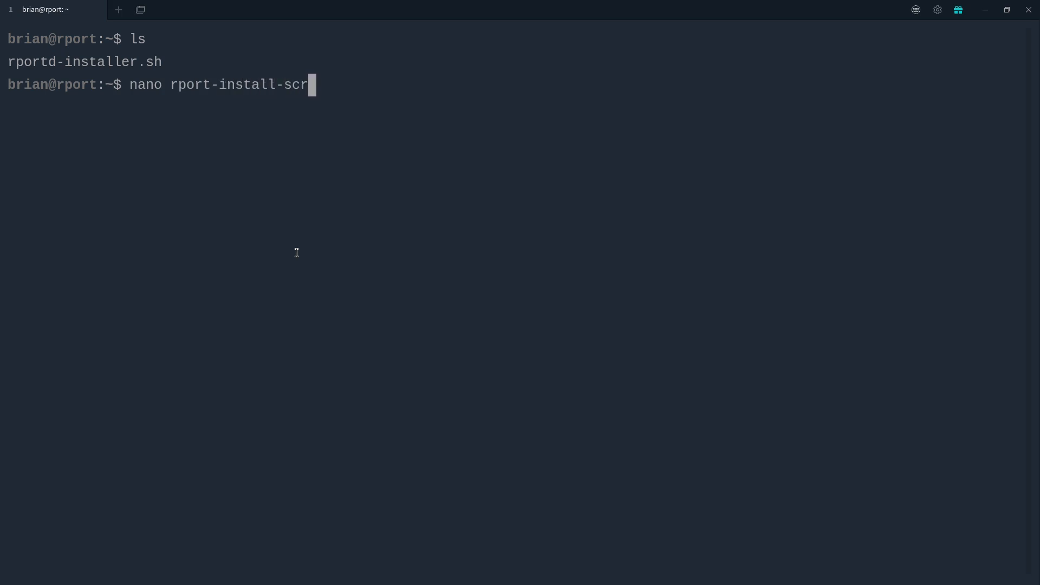
type("ipt.txt")
key("Return")
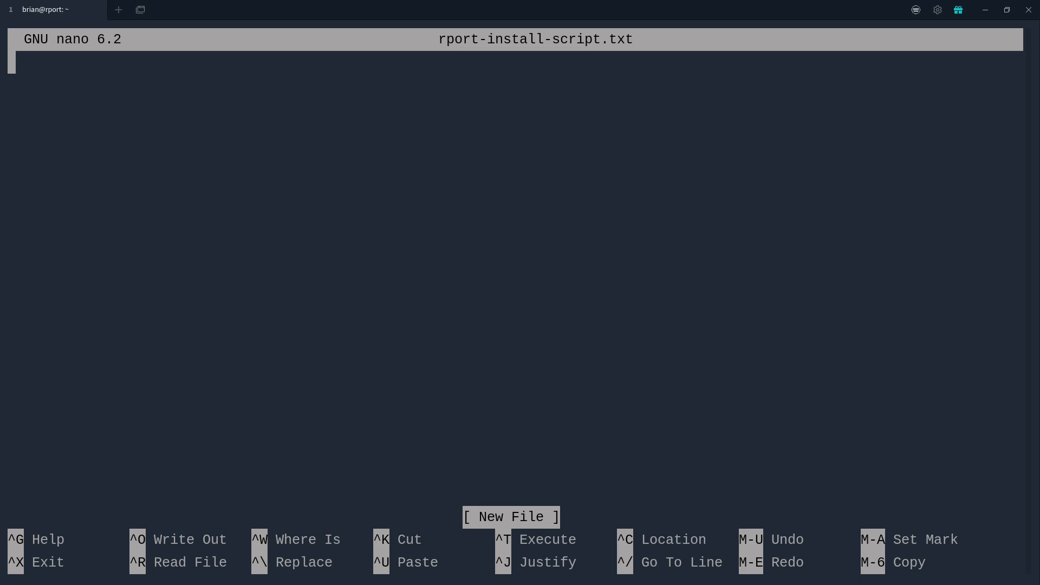
- Select the wiki author's customized TOTP-based rportd-installer.sh command block
key("alt+Tab")
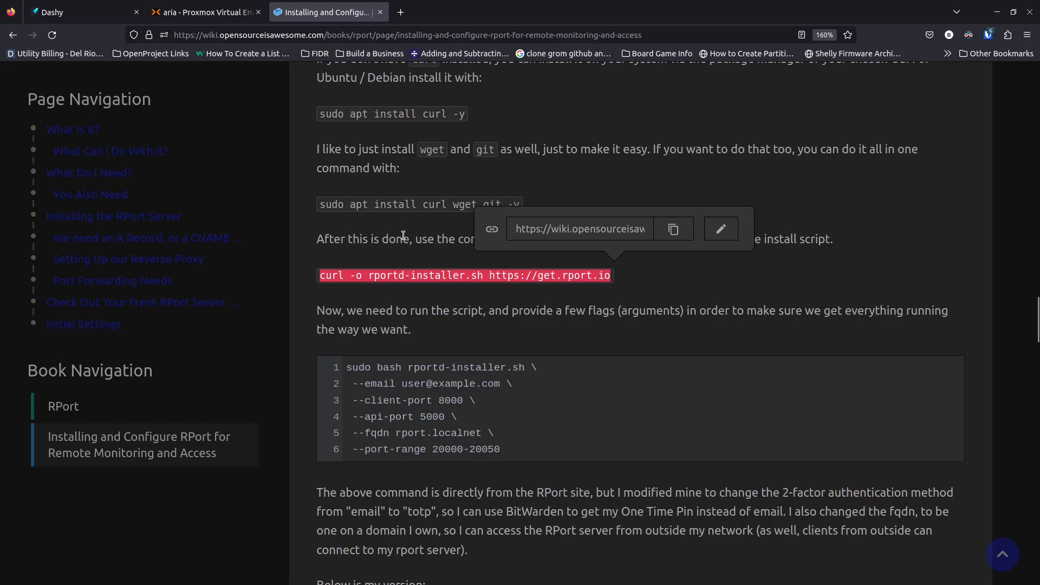
scroll(400, 239, "down", 3)
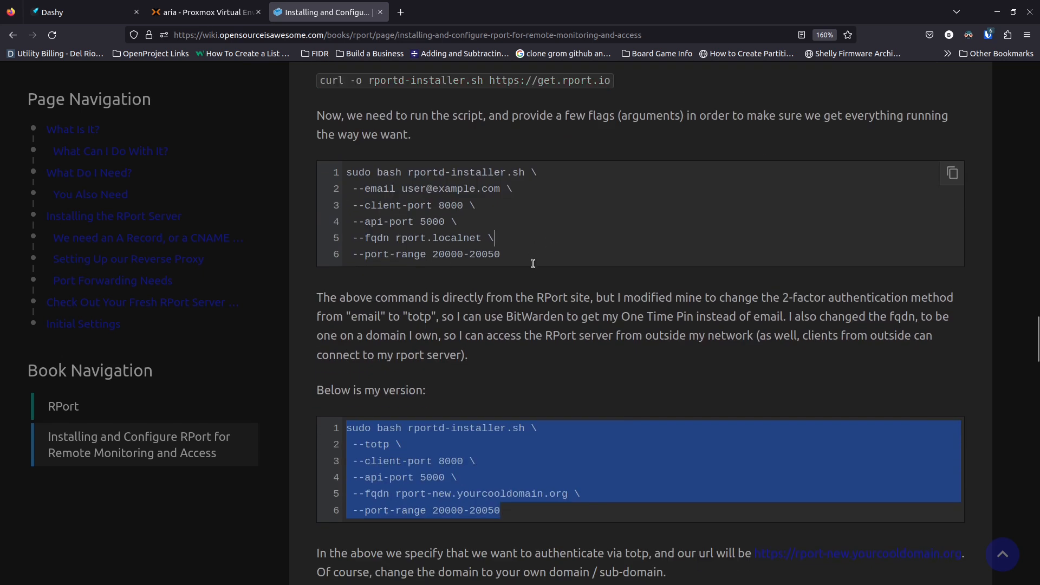
left_click(522, 464)
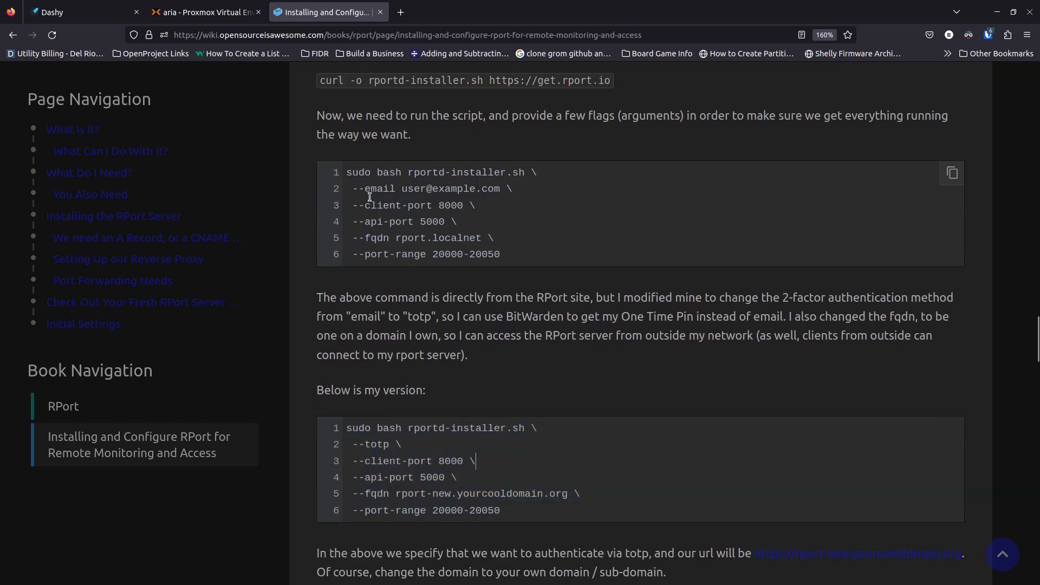
left_click_drag(351, 190, 527, 192)
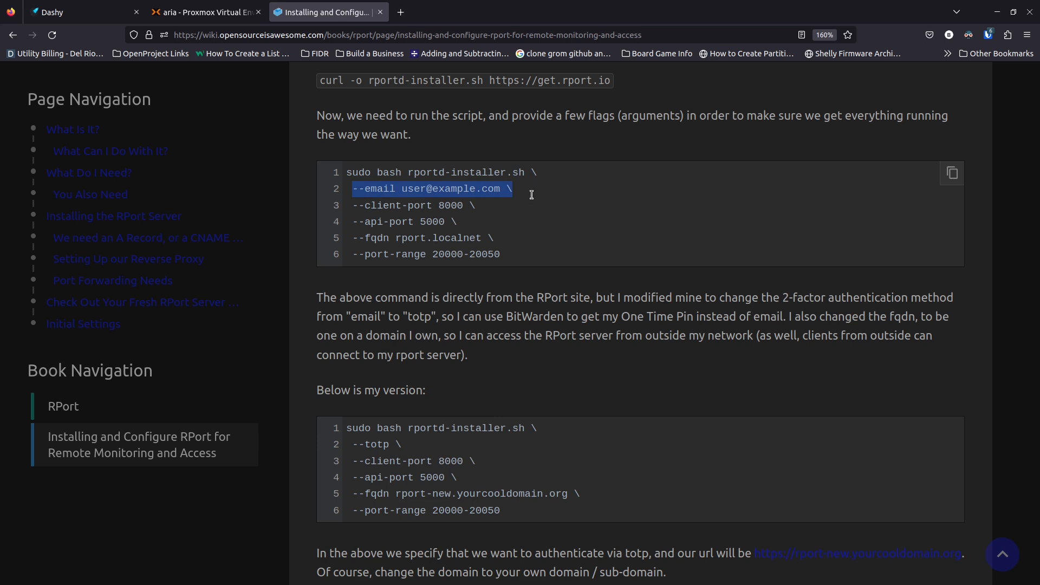
scroll(528, 201, "down", 3)
scroll(517, 216, "up", 3)
scroll(428, 281, "down", 2)
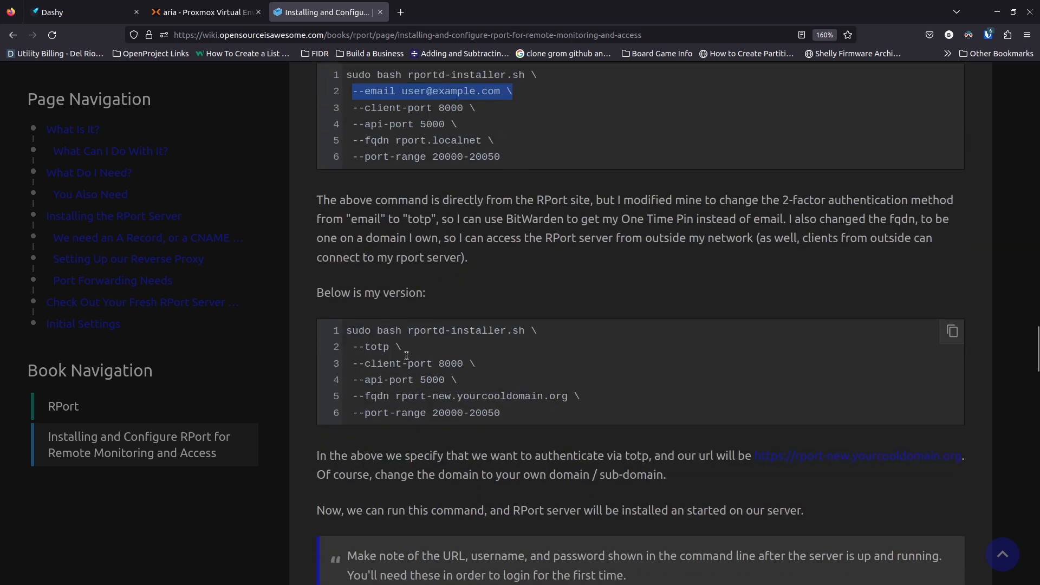
scroll(440, 303, "up", 1)
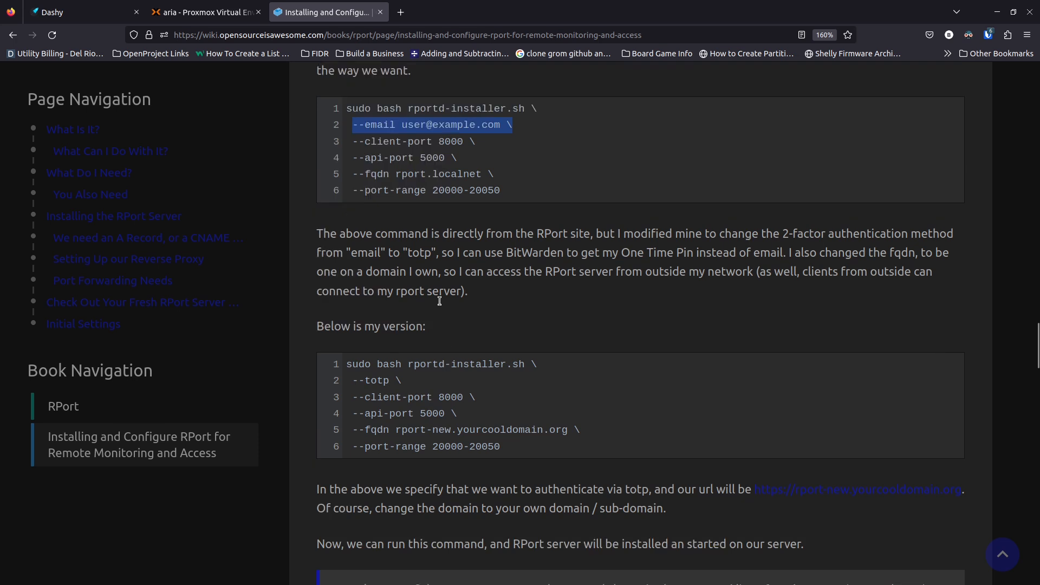
scroll(413, 184, "up", 2)
scroll(425, 224, "down", 3)
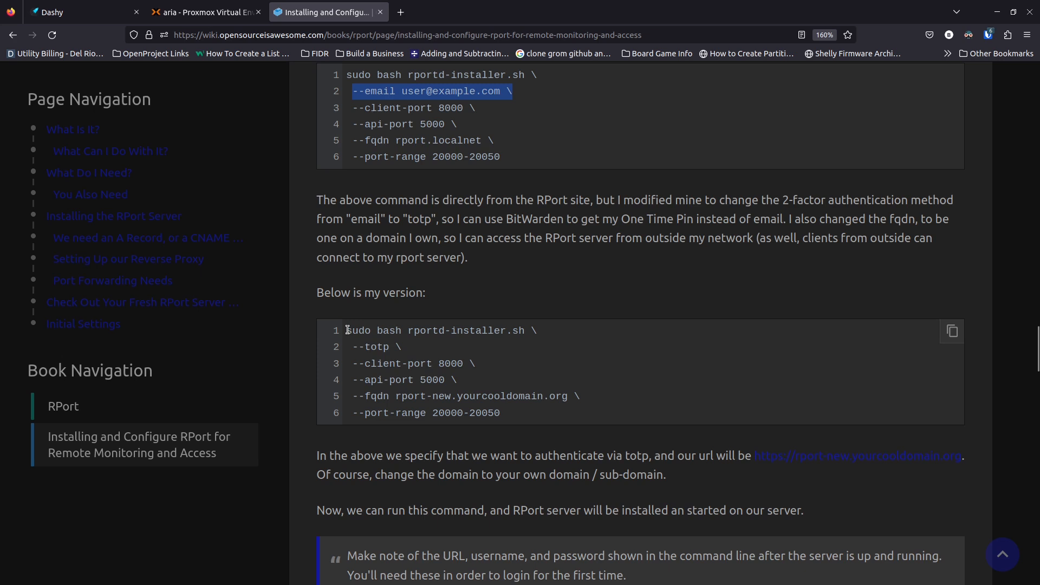
left_click_drag(347, 330, 499, 408)
key("ctrl+c")
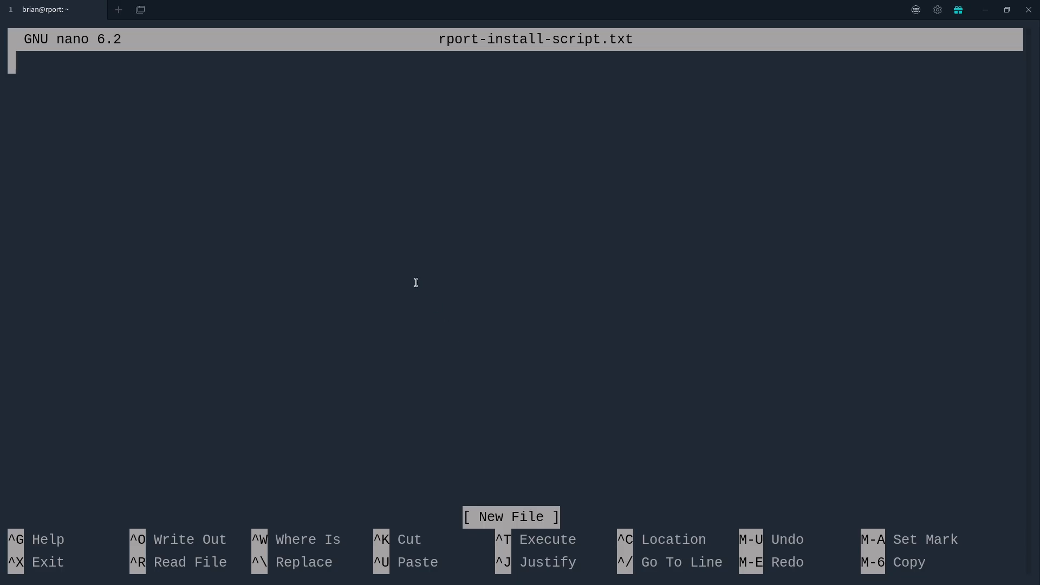
- Paste the six-line rportd install command into nano and review client port 8000 and API port 5000
key("alt+Tab")
key("ctrl+shift+v")
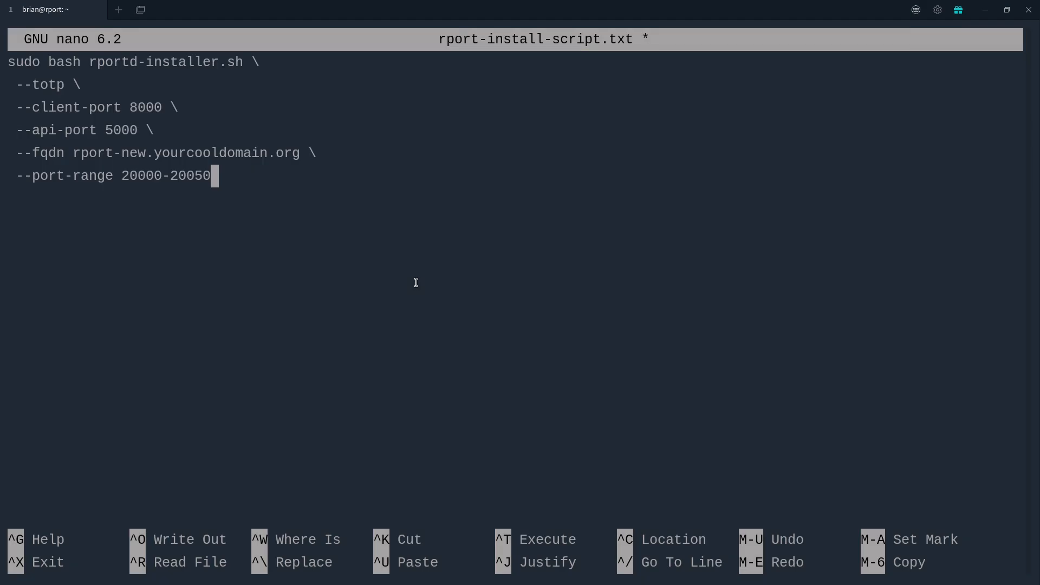
key("Up")
key("Up")
key("Up")
key("Up")
key("Down")
key("Left")
key("Left")
key("Left")
key("Left")
key("Left")
key("Left")
key("Left")
key("Left")
key("Left")
key("Right")
key("Right")
key("Right")
key("Right")
key("Right")
key("Right")
key("Right")
key("Left")
key("Left")
key("Left")
key("Left")
key("Right")
key("Right")
key("Right")
key("Right")
key("Left")
key("Left")
key("Left")
key("Left")
key("Right")
key("Right")
key("Right")
key("Right")
key("Left")
key("Left")
key("Left")
key("Right")
key("Right")
key("Right")
key("Down")
key("Left")
key("Left")
key("Left")
key("Left")
key("Left")
key("Left")
key("Right")
key("Right")
key("Right")
key("Right")
key("Left")
key("Left")
key("Left")
key("Left")
key("Right")
key("Right")
key("Right")
key("Left")
key("Left")
key("Left")
key("Left")
key("Down")
key("Right")
key("Right")
key("Right")
key("Right")
key("Right")
key("Right")
key("Right")
key("Right")
key("Right")
key("Right")
key("Right")
key("Right")
key("Right")
key("Right")
key("Right")
key("Right")
key("Right")
key("Right")
key("Right")
key("BackSpace")
key("BackSpace")
key("BackSpace")
key("BackSpace")
key("BackSpace")
key("BackSpace")
key("BackSpace")
key("BackSpace")
key("BackSpace")
key("BackSpace")
key("BackSpace")
key("BackSpace")
key("BackSpace")
key("BackSpace")
key("BackSpace")
key("BackSpace")
key("BackSpace")
key("BackSpace")
key("BackSpace")
key("BackSpace")
key("BackSpace")
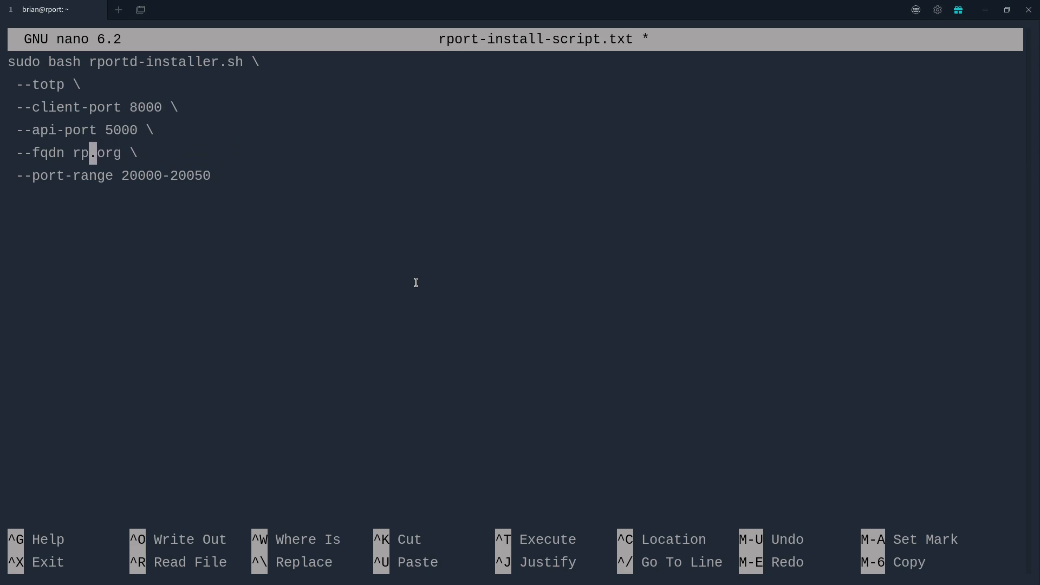
type("myrport.rout")
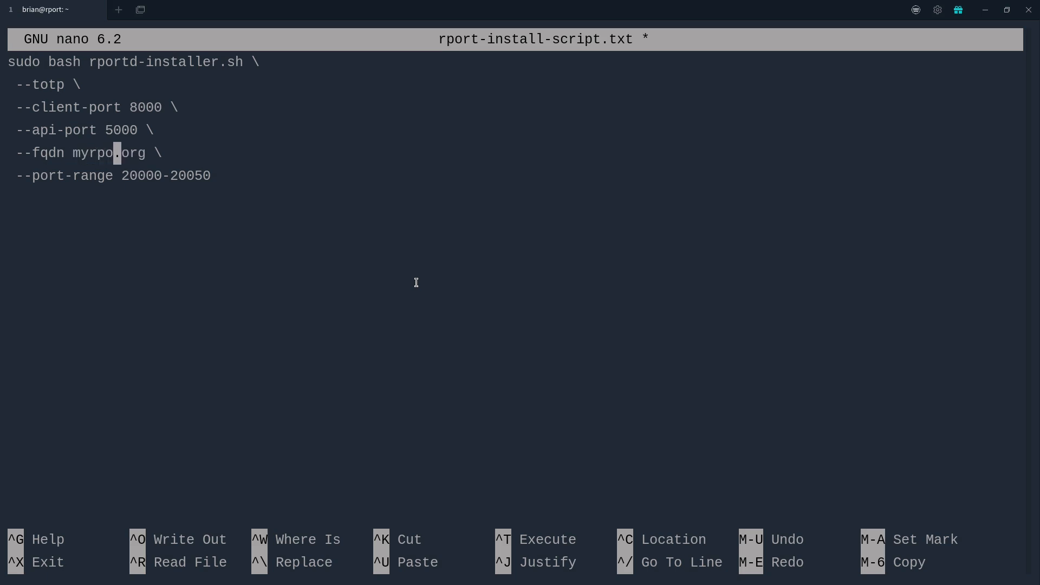
type("emehom.")
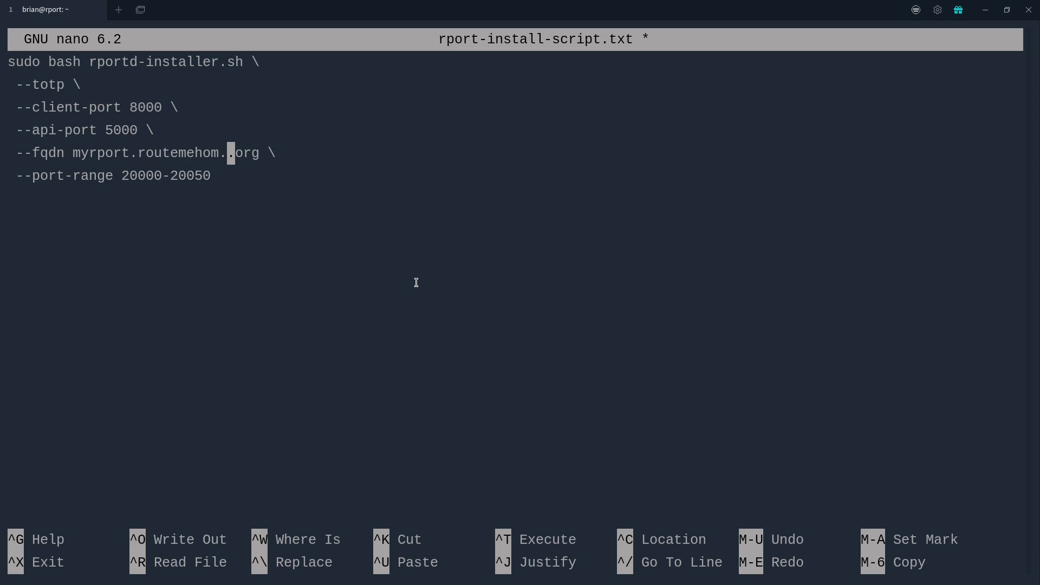
key("BackSpace")
type("e")
key("Down")
left_click_drag(124, 175, 235, 176)
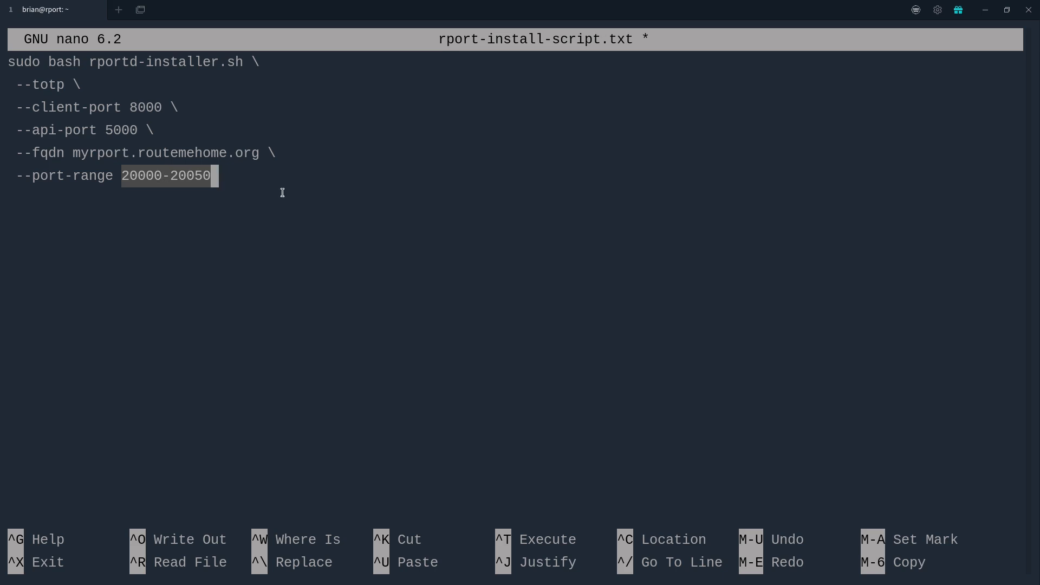
left_click(257, 187)
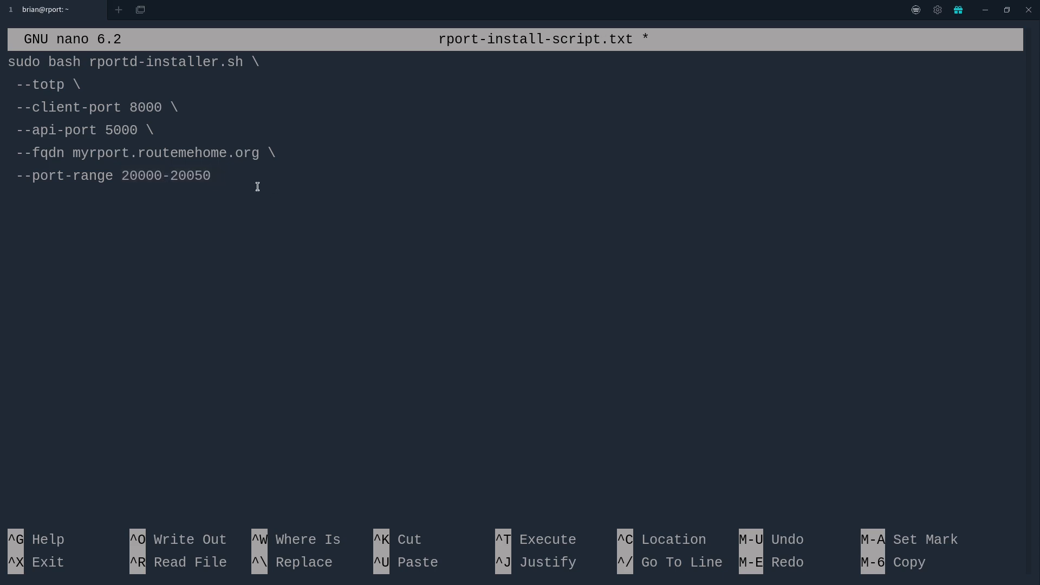
key("ctrl+o")
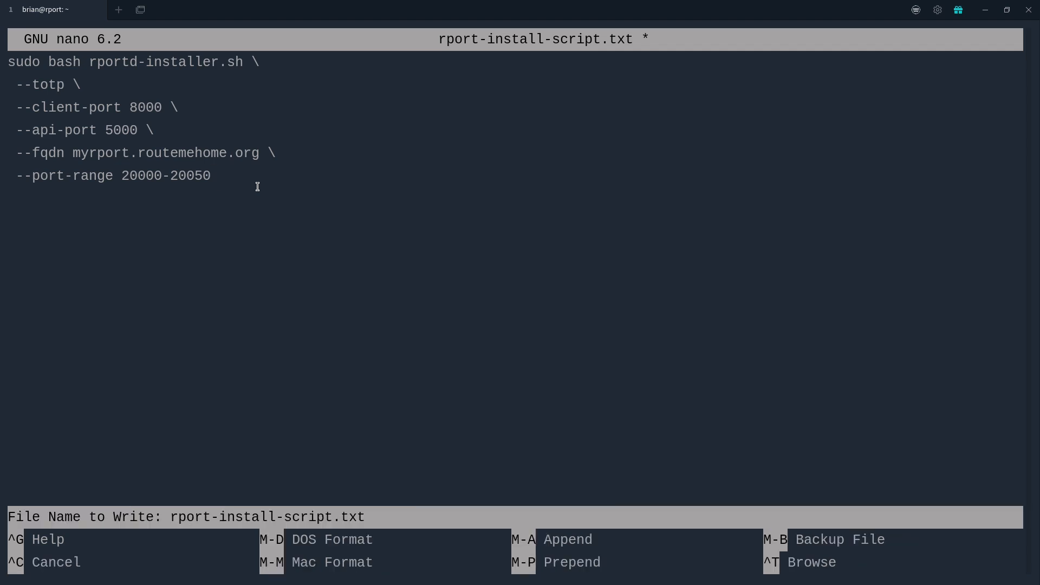
key("Return")
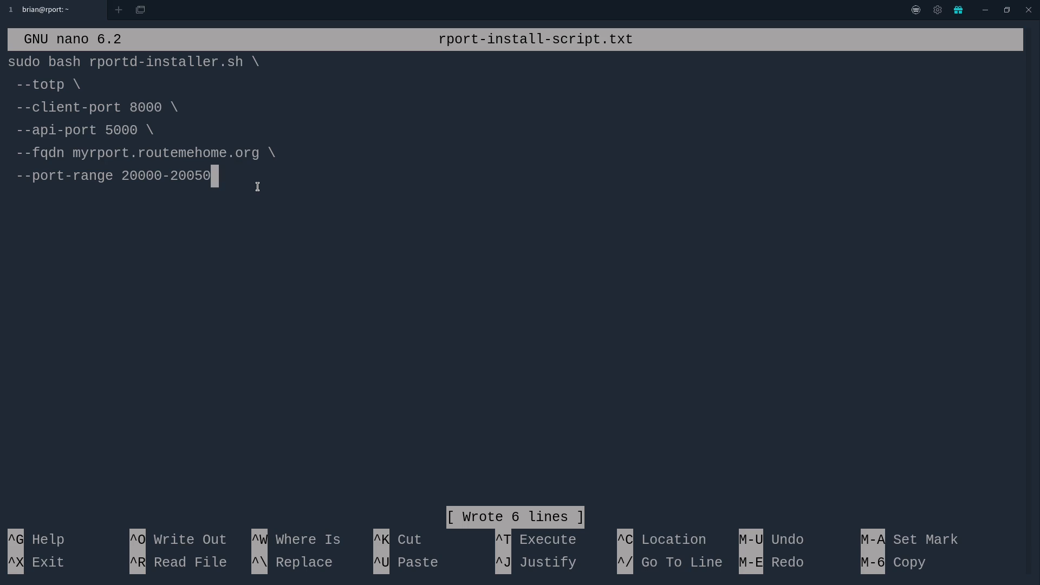
- Print rport-install-script.txt with cat, copy the six-line command and run it at the shell prompt
key("ctrl+x")
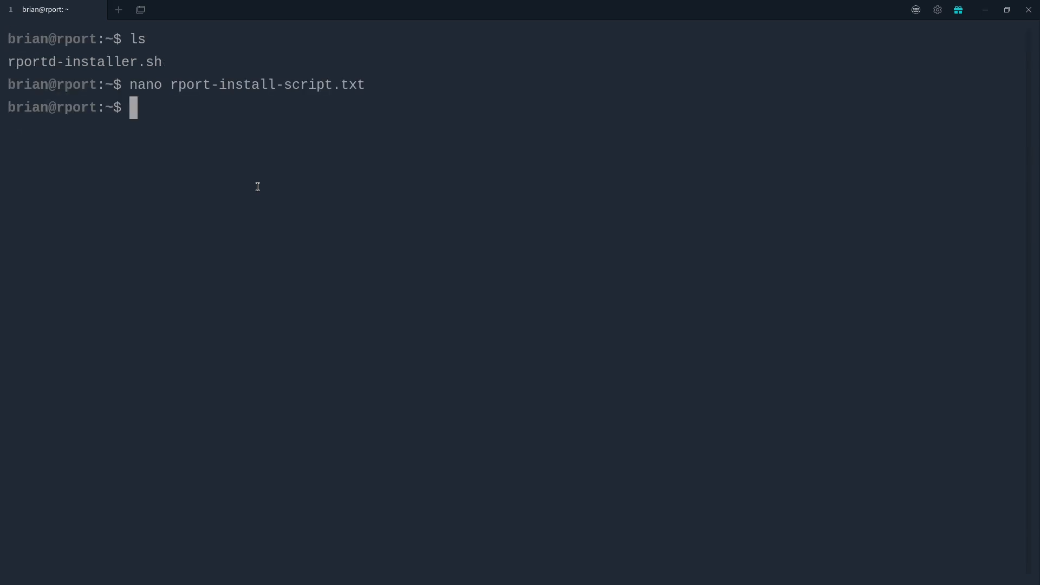
type("cat rport-i")
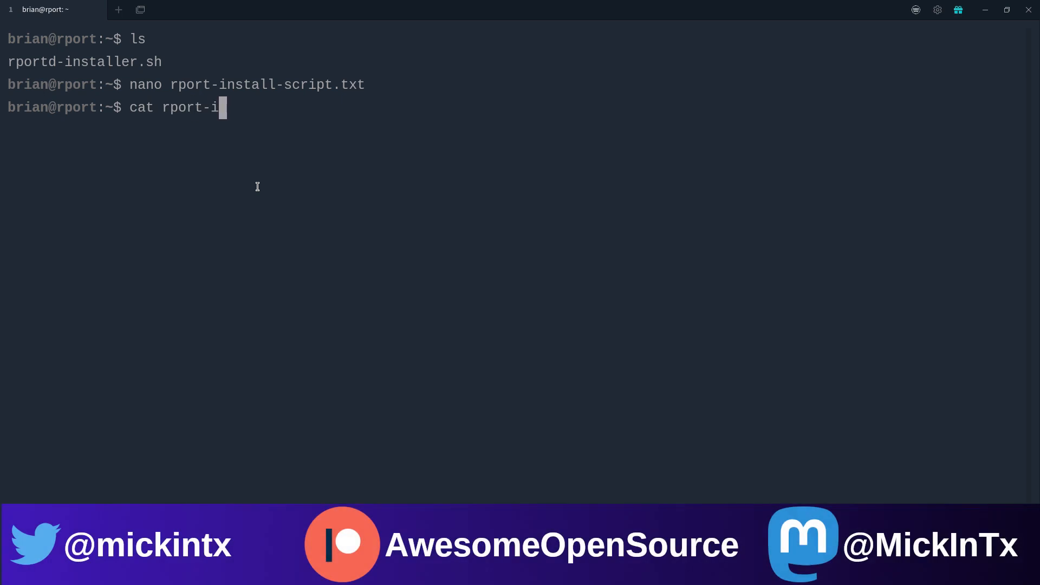
key("Tab")
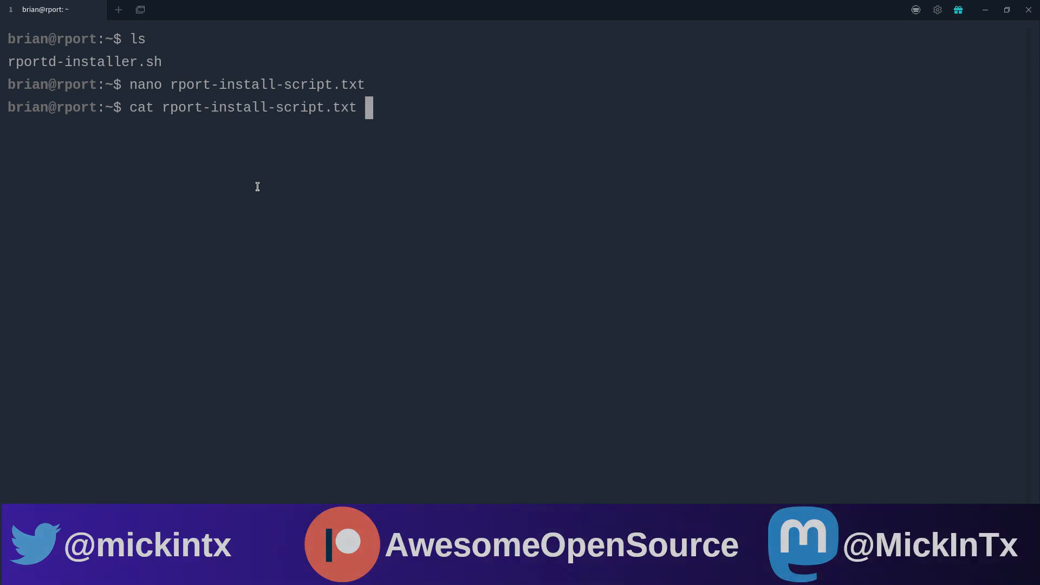
key("Return")
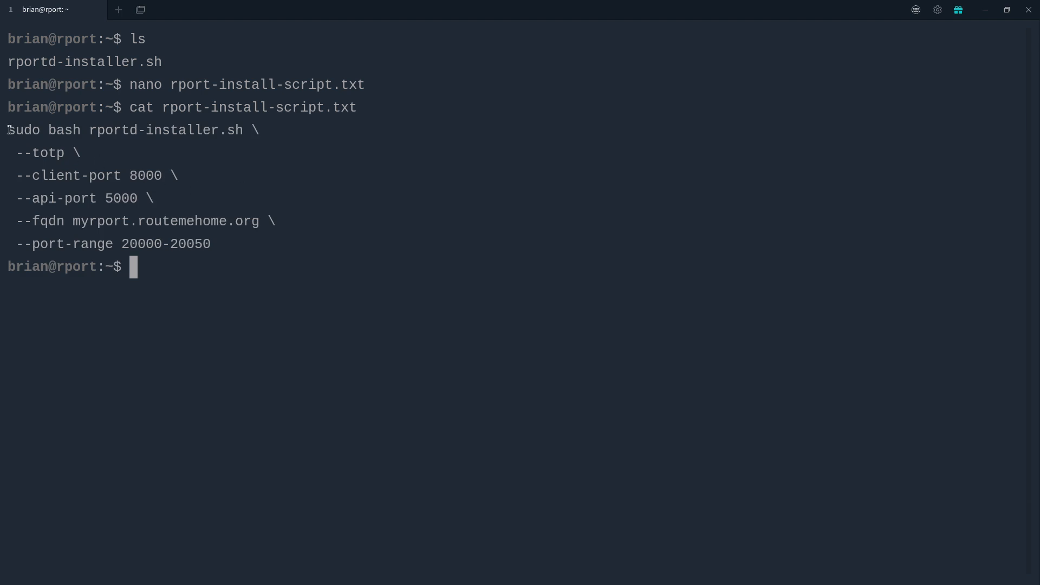
left_click_drag(10, 130, 210, 248)
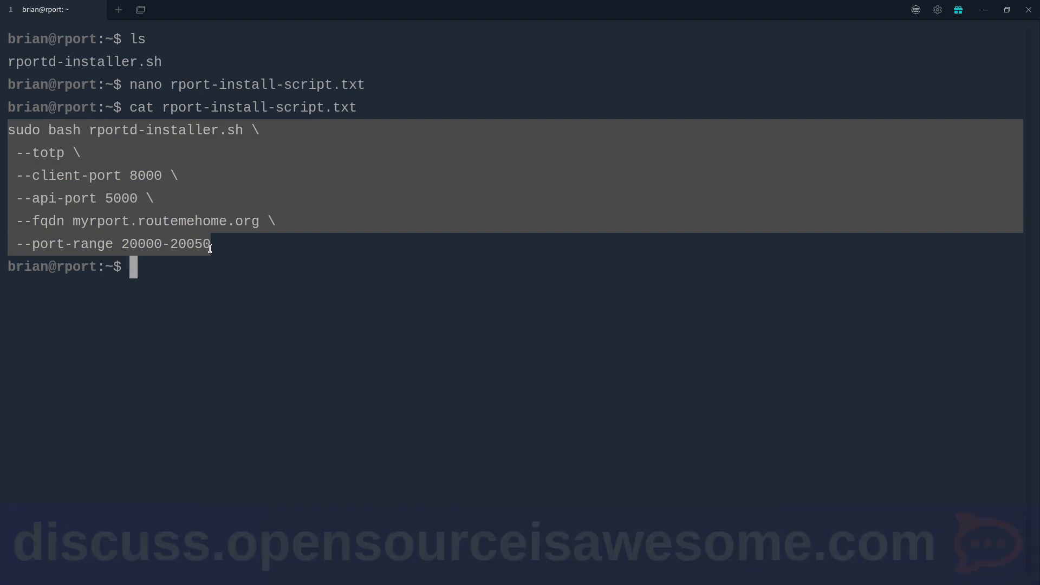
right_click(168, 273)
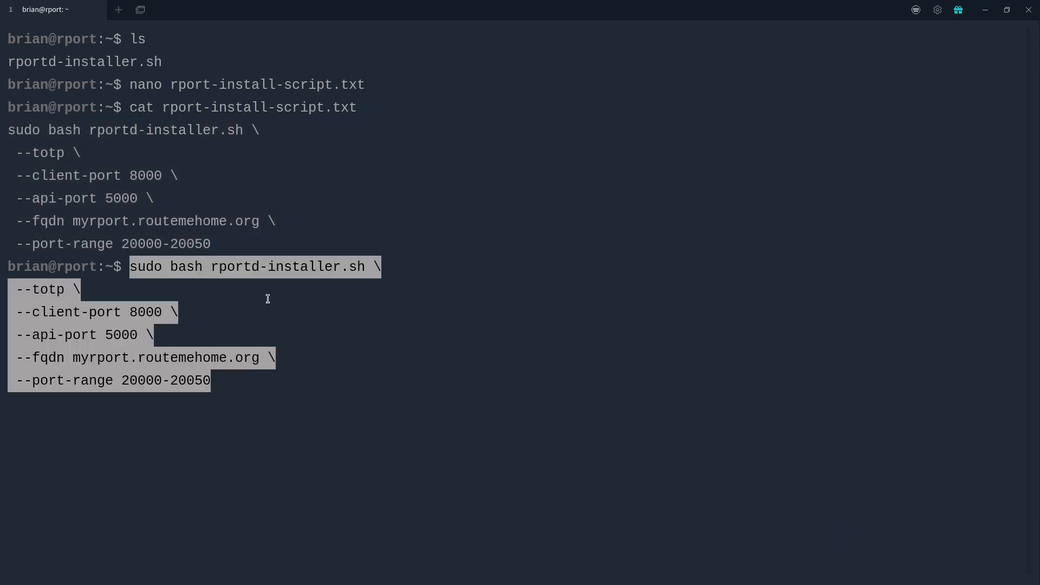
key("Return")
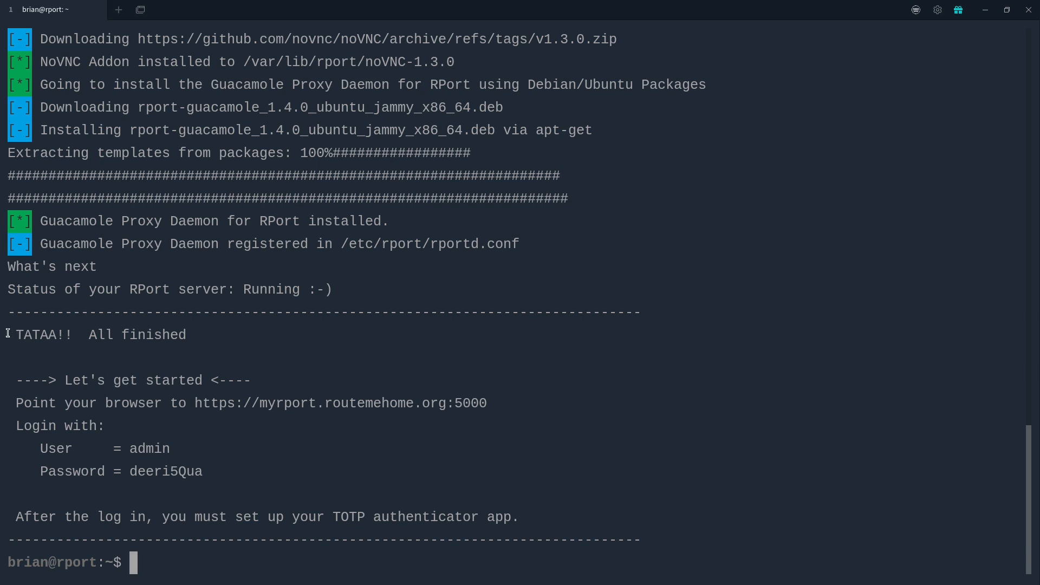
- Copy the installer's login URL and credentials into a new file info-rport.txt and save it
left_click_drag(8, 333, 528, 517)
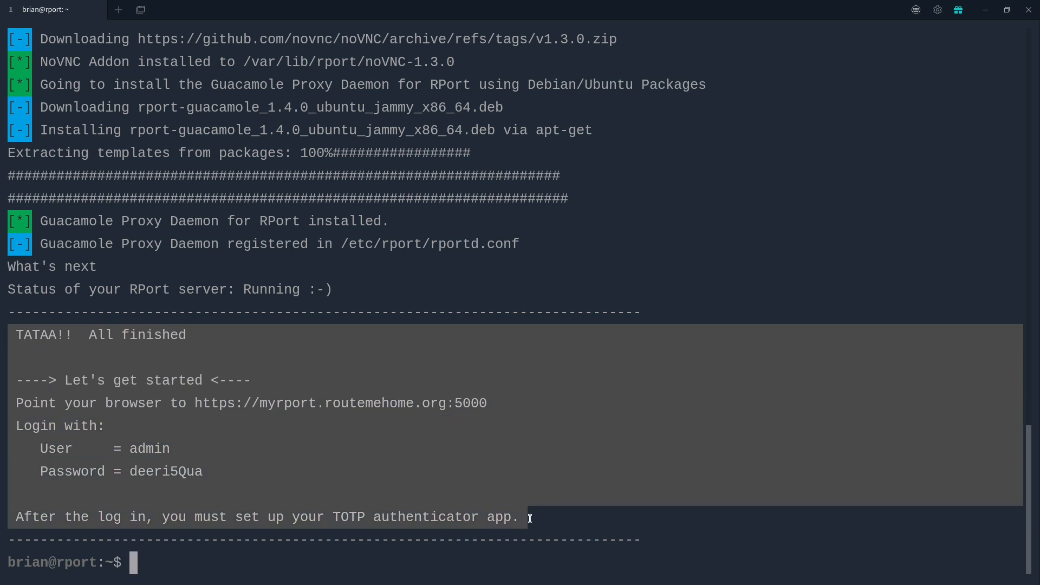
key("ctrl+c")
key("alt+Tab")
right_click(230, 428)
left_click(268, 442)
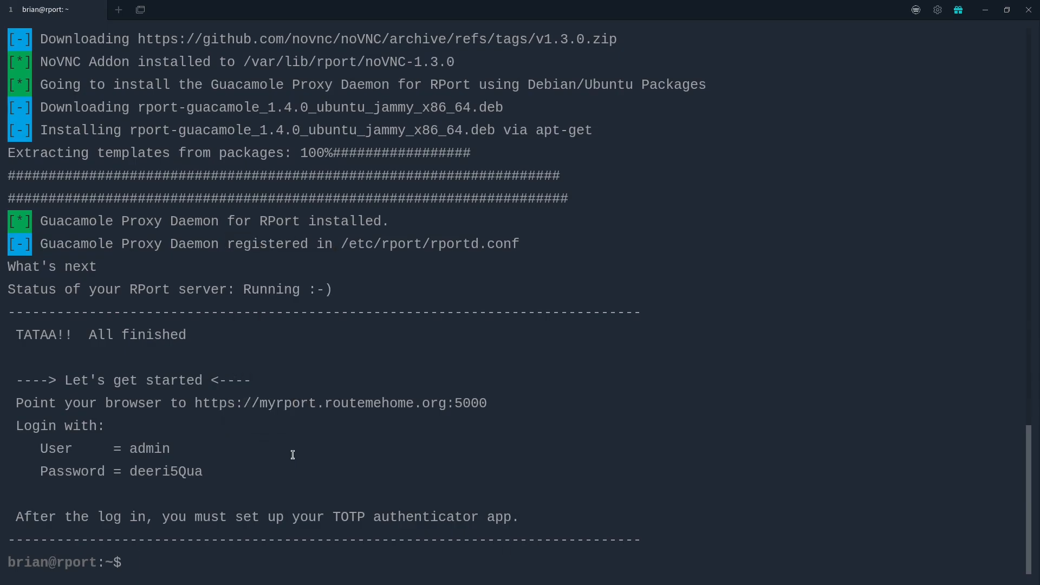
type("nano info-rport.txt")
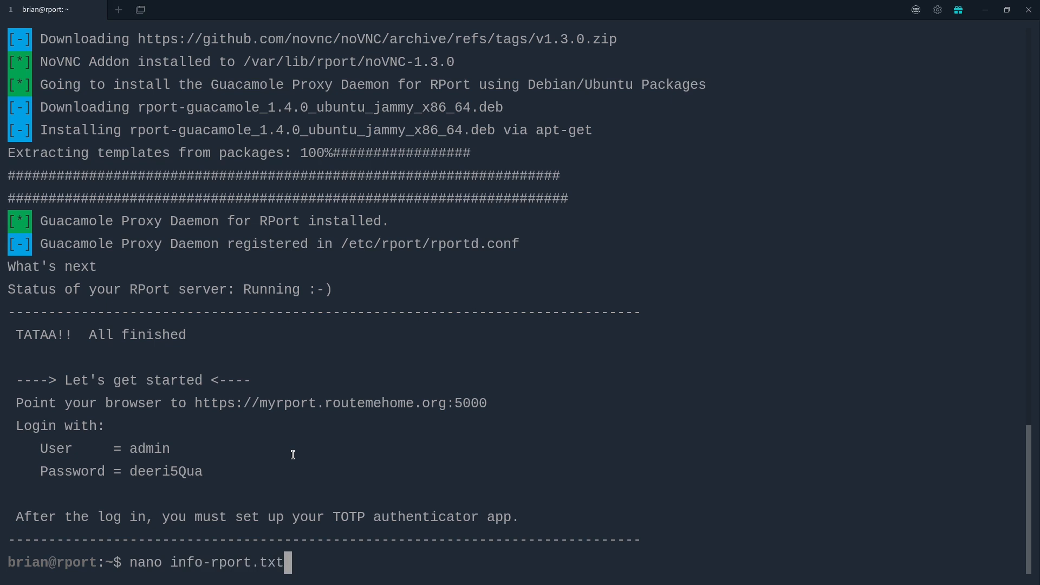
key("Return")
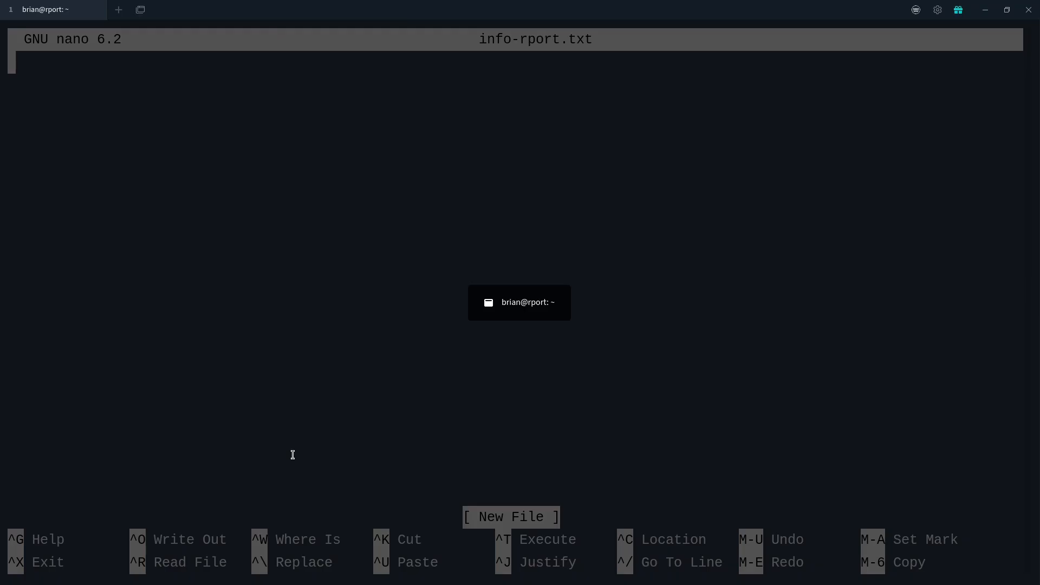
key("ctrl+shift+v")
key("ctrl+o")
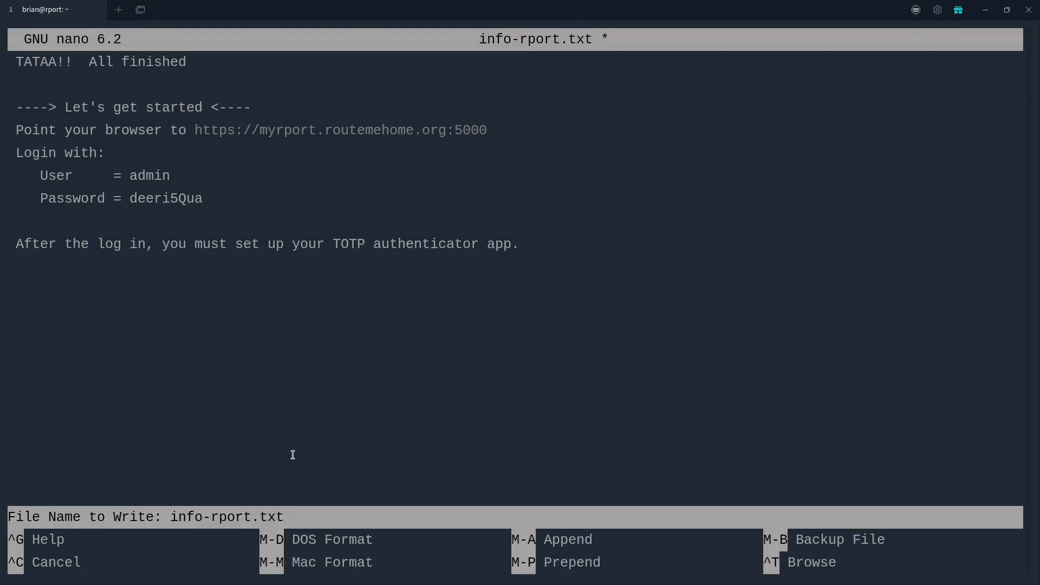
key("Return")
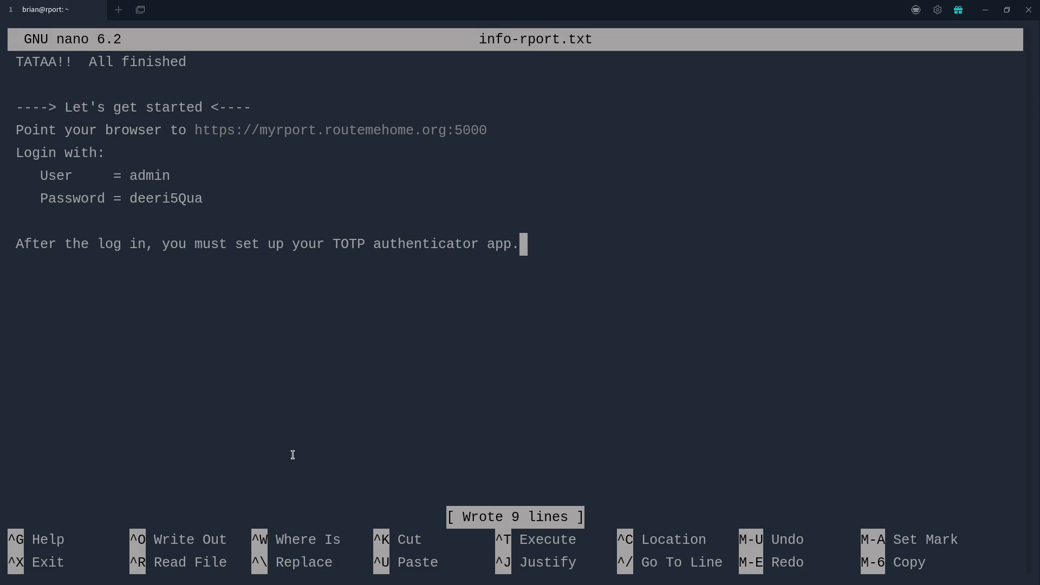
key("ctrl+x")
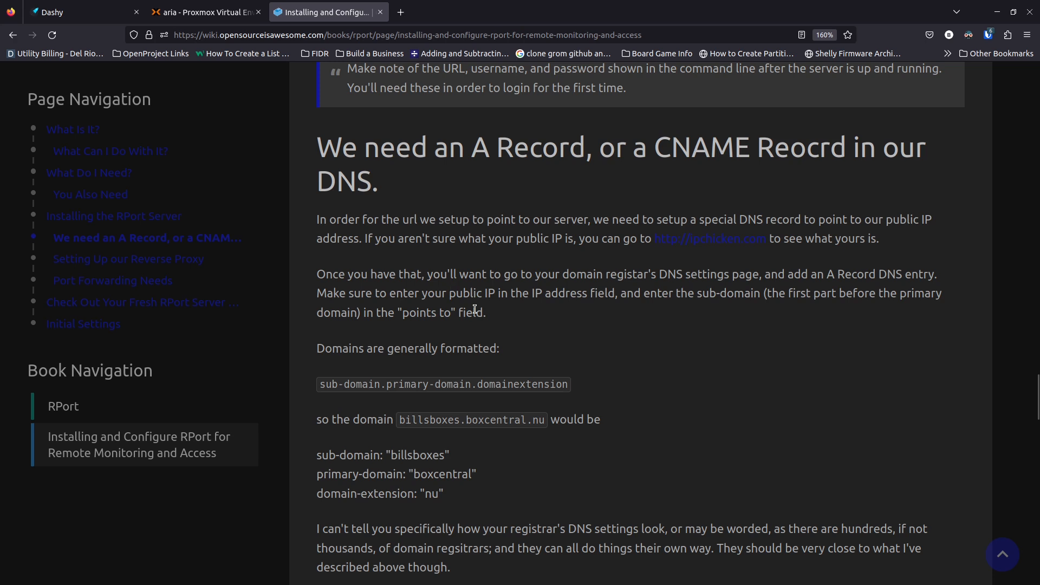
- Scroll the RPort wiki article down to the Setting Up our Reverse Proxy section
scroll(348, 304, "down", 2)
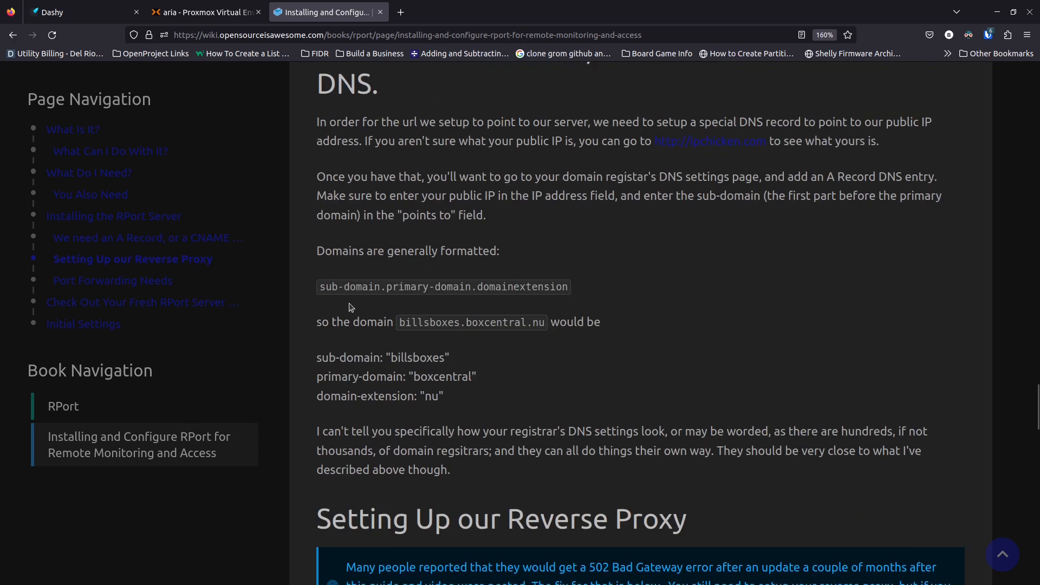
scroll(348, 325, "down", 3)
scroll(348, 327, "down", 5)
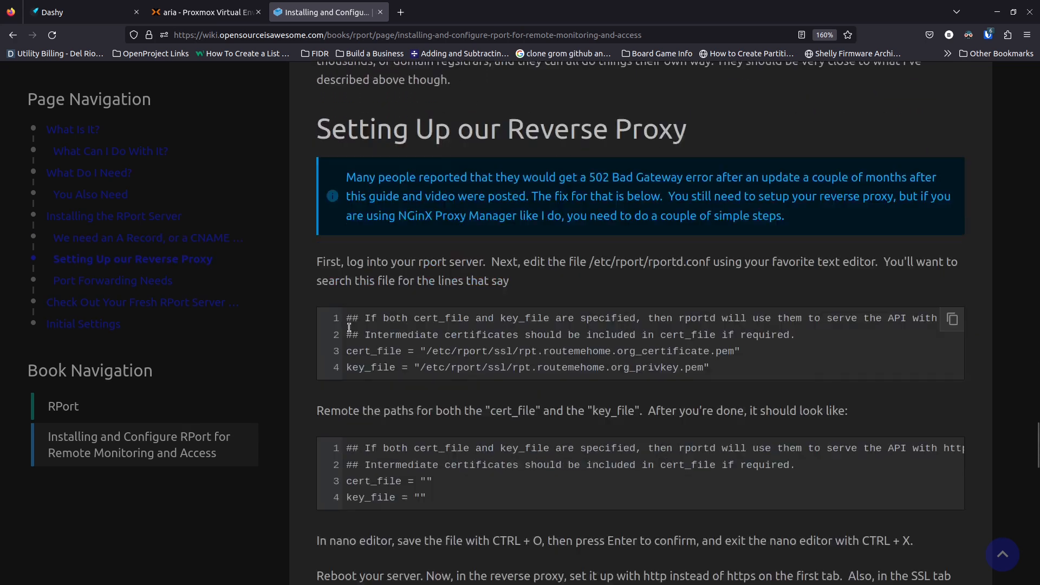
scroll(350, 328, "up", 2)
- From the dashboard, start a new NPM proxy host with domain myrport.routemehome.org
left_click(90, 15)
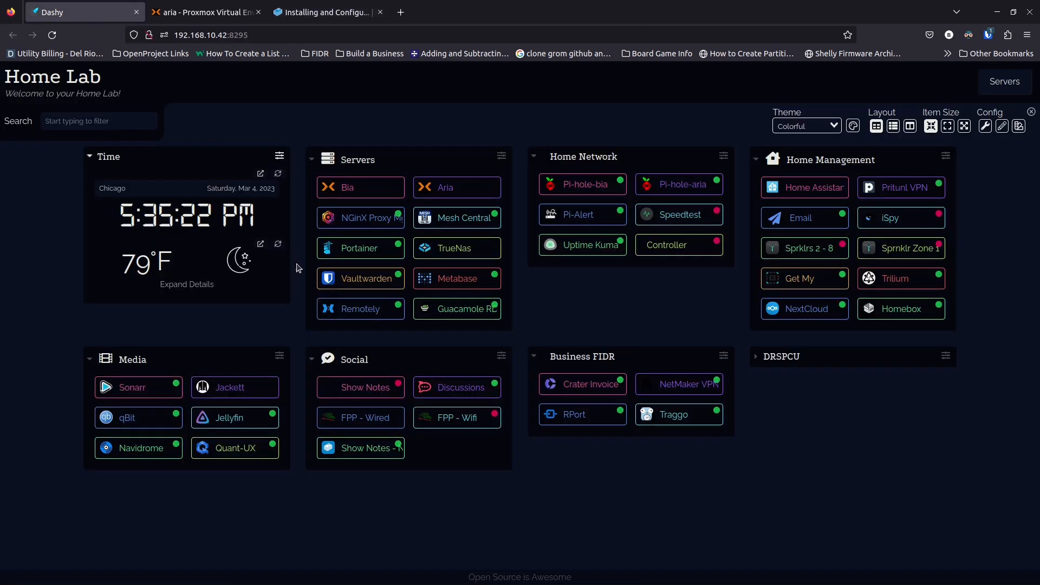
left_click(362, 219)
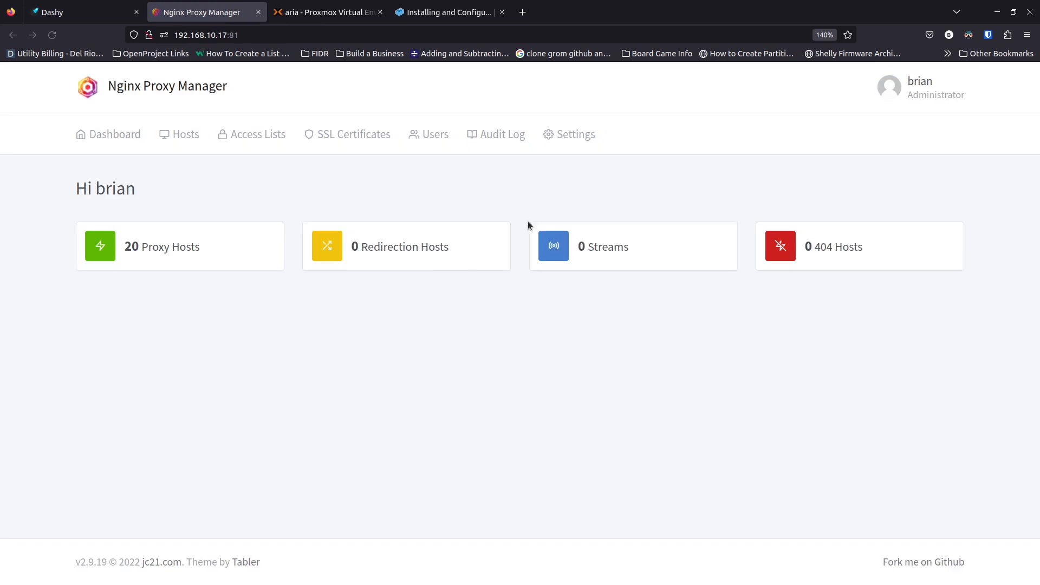
left_click(178, 248)
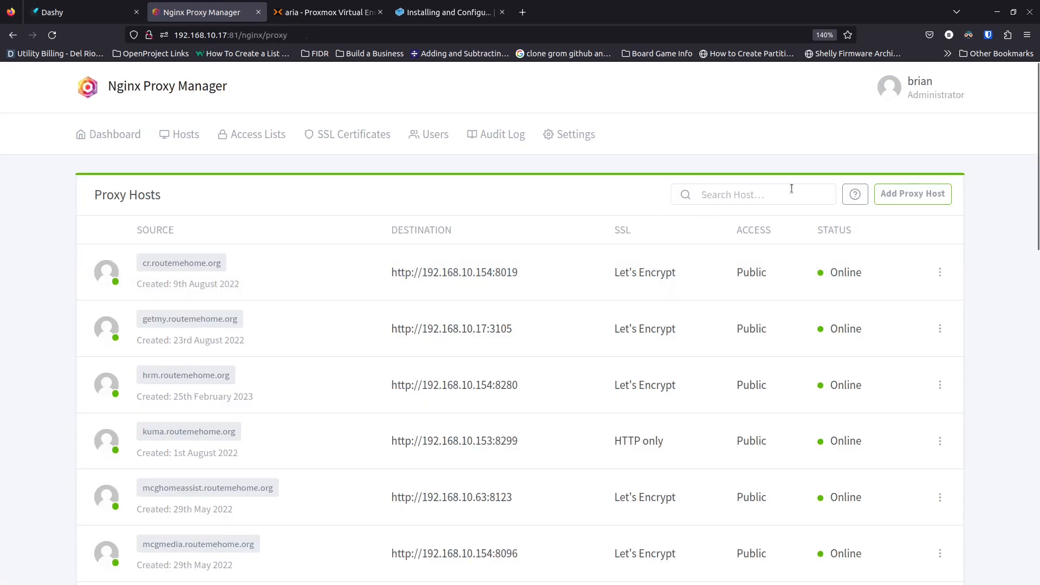
left_click(881, 189)
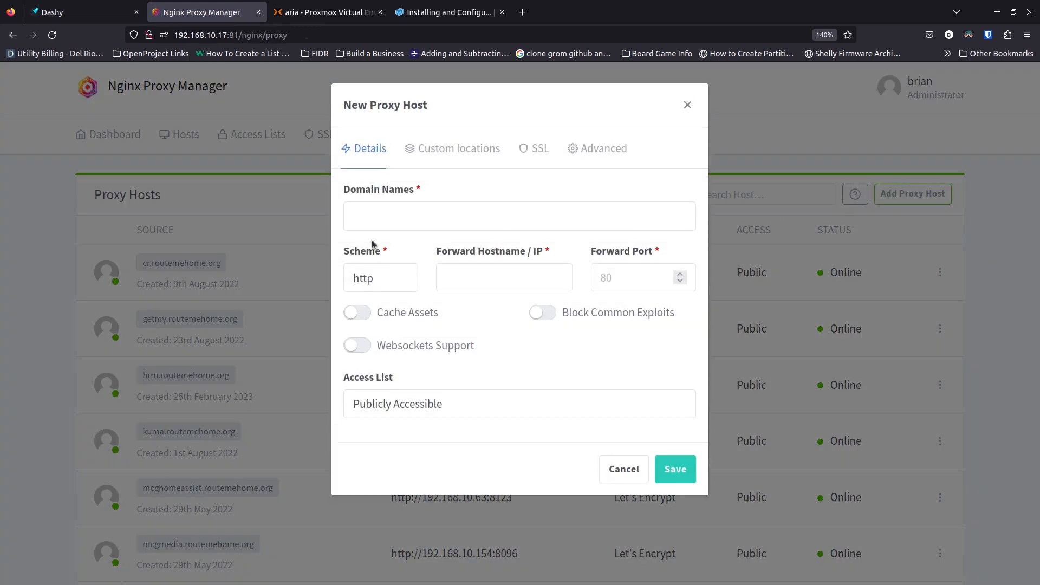
type("my")
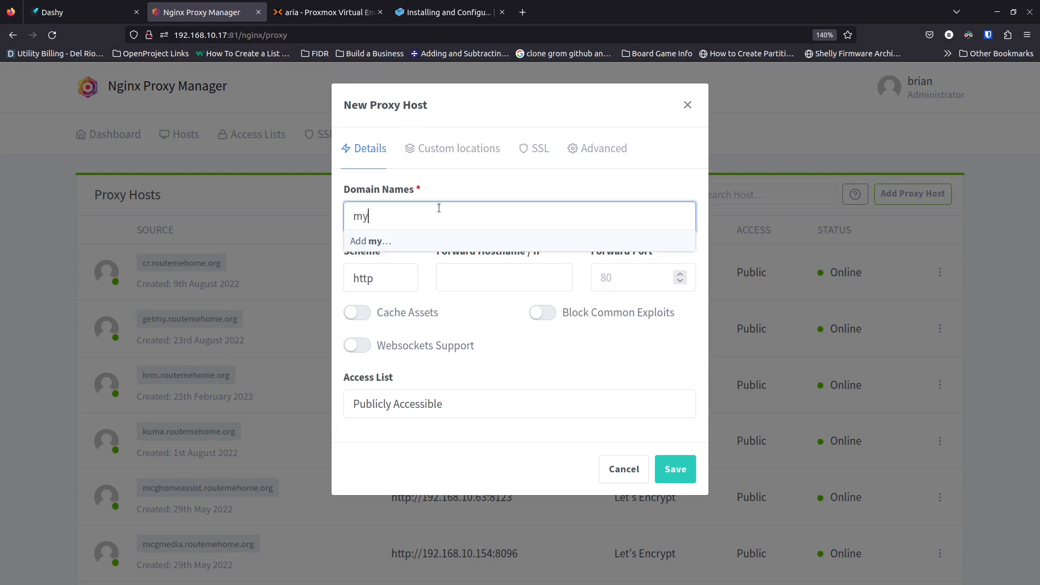
type("rport.routemehome.org")
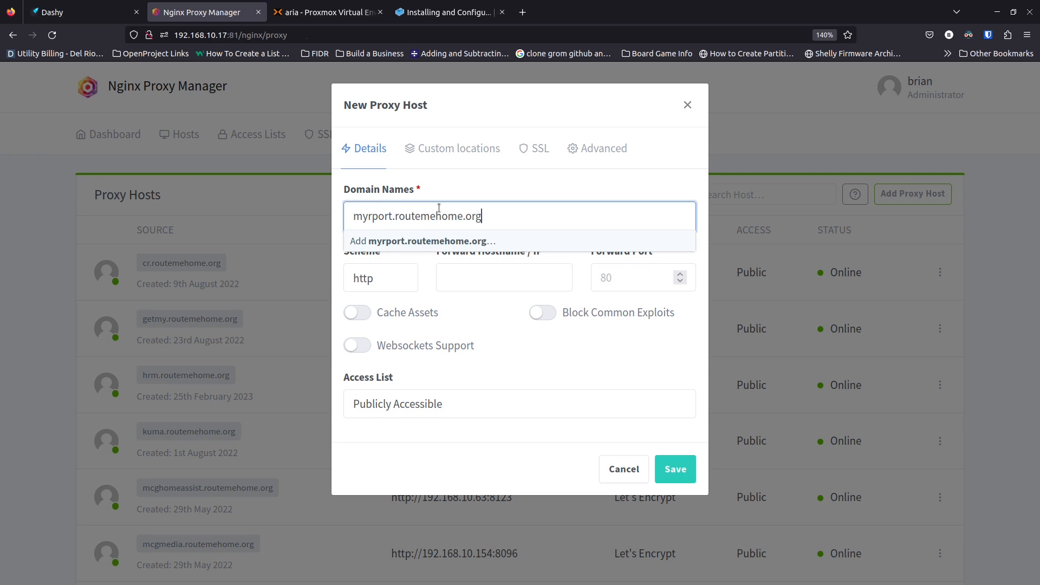
key("Return")
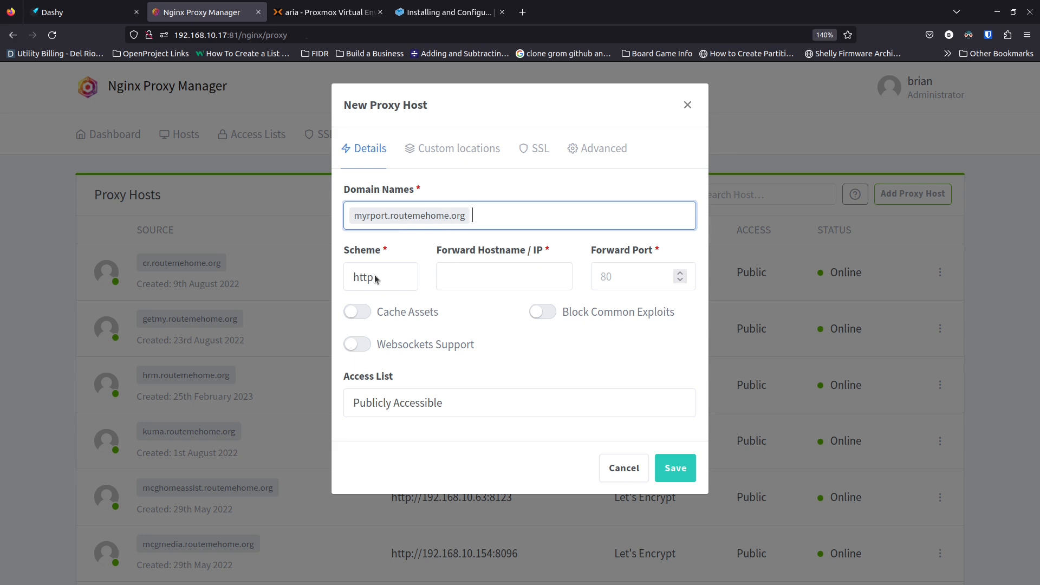
- Forward it to 192.168.10.111 port 5000 with Block Common Exploits and Websockets on, and save
left_click(461, 275)
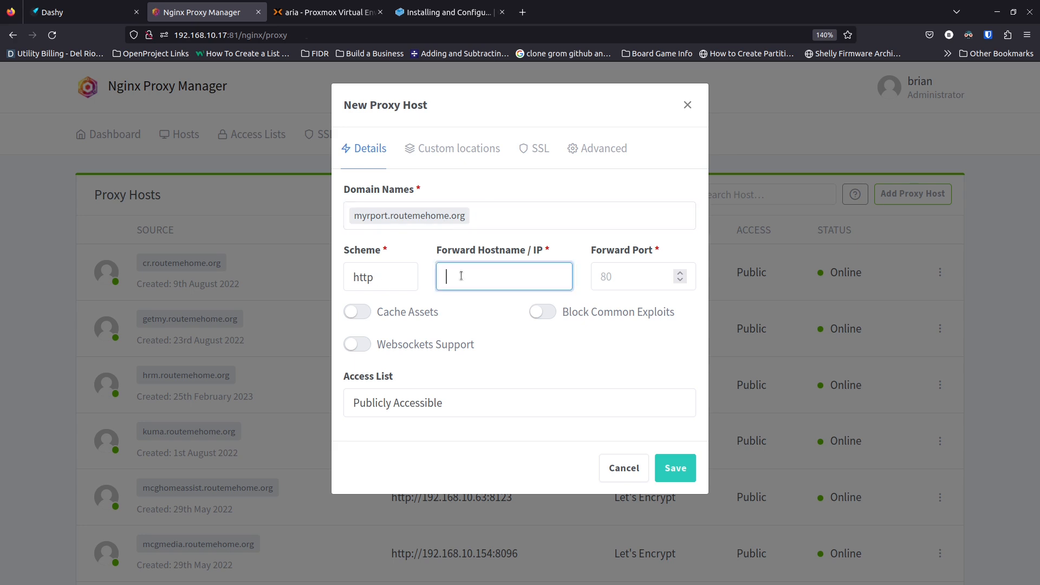
type("192.168.10.111")
left_click(643, 282)
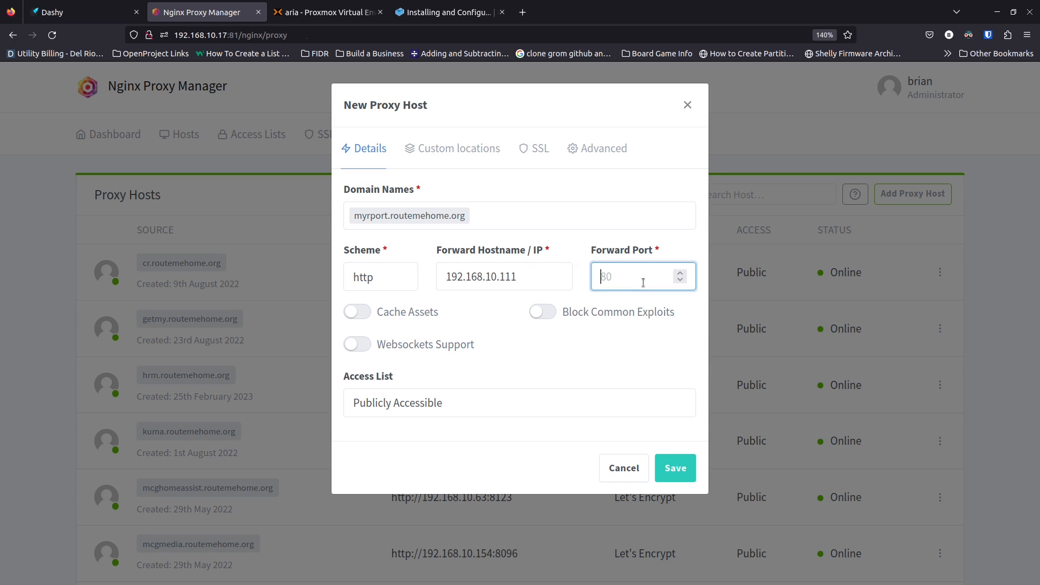
type("5000")
left_click(545, 314)
left_click(359, 347)
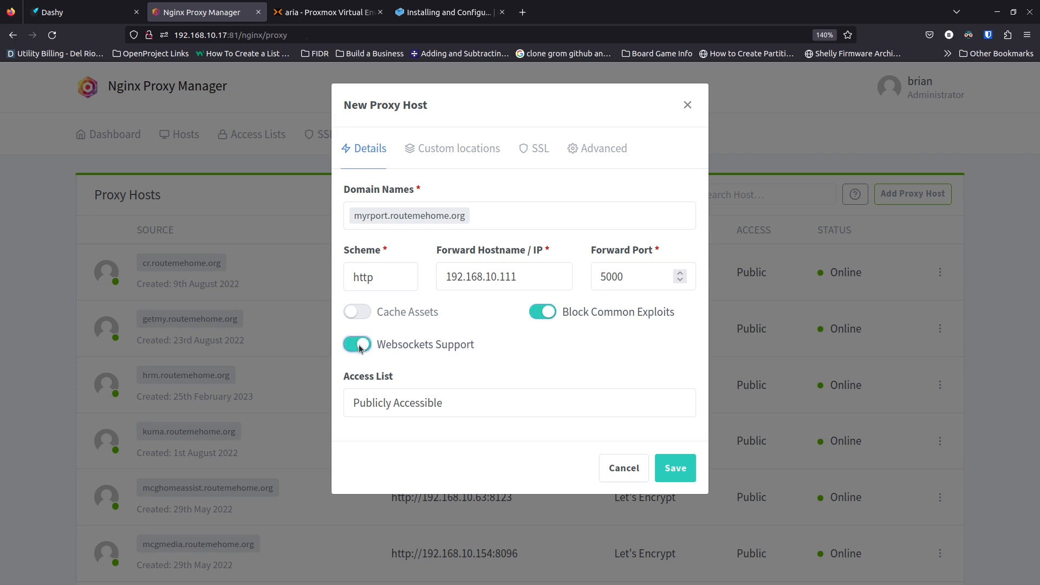
left_click(676, 469)
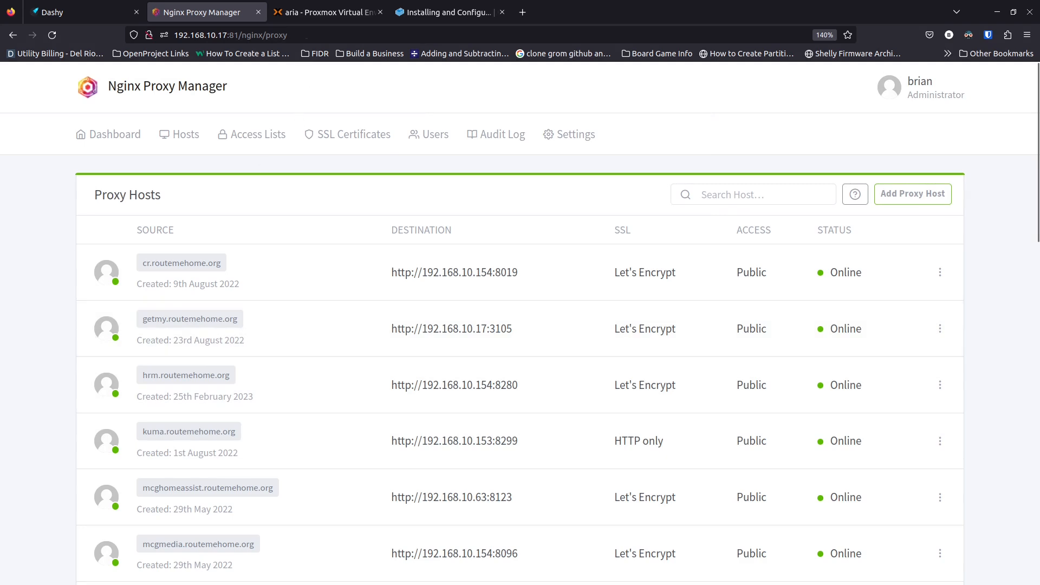
- Clear the terminal screen and enter sudo nano /etc/rport/rportd.conf at the container prompt
key("alt+Tab")
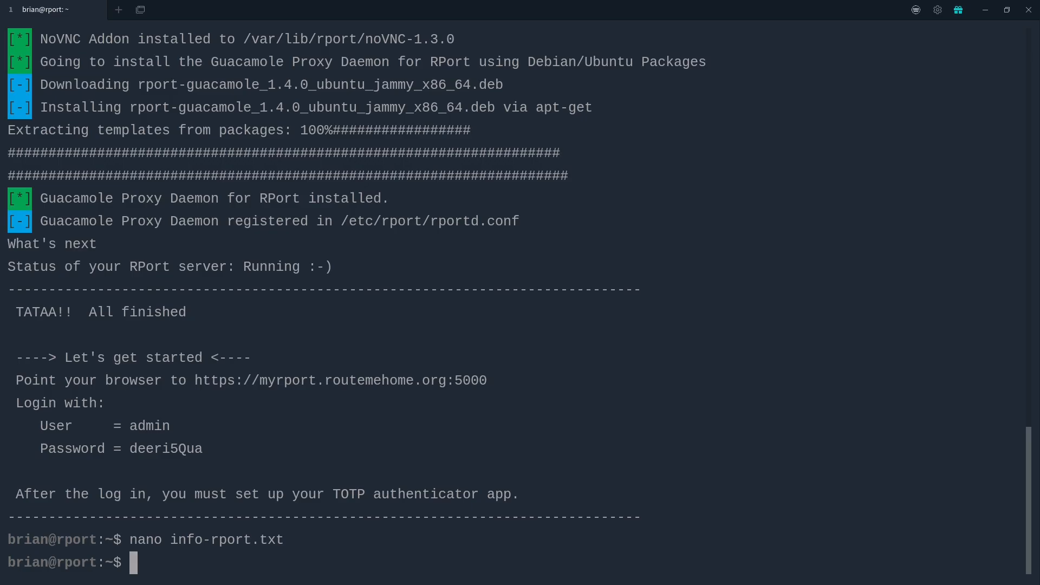
type("clear")
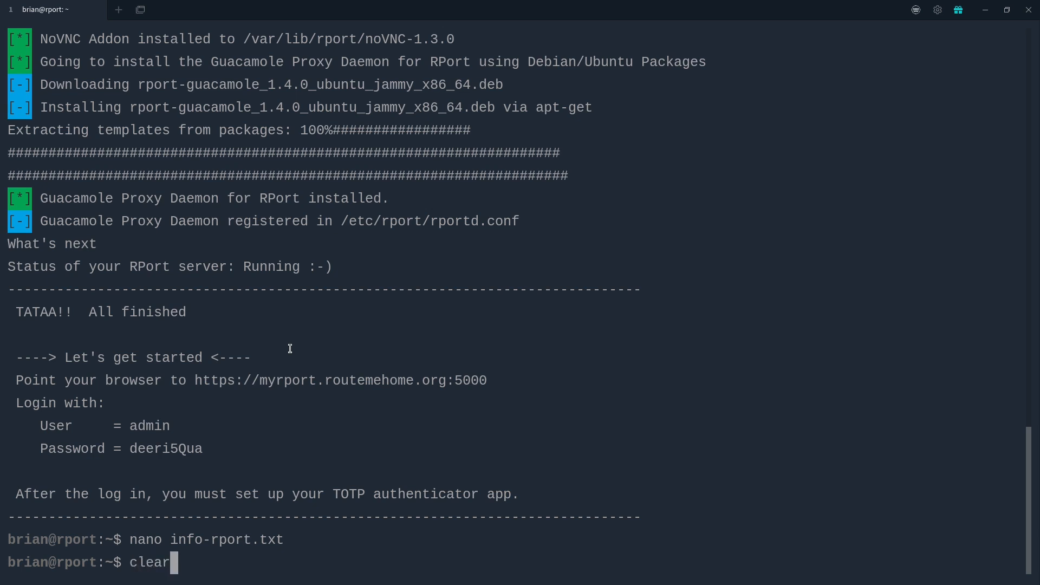
key("Return")
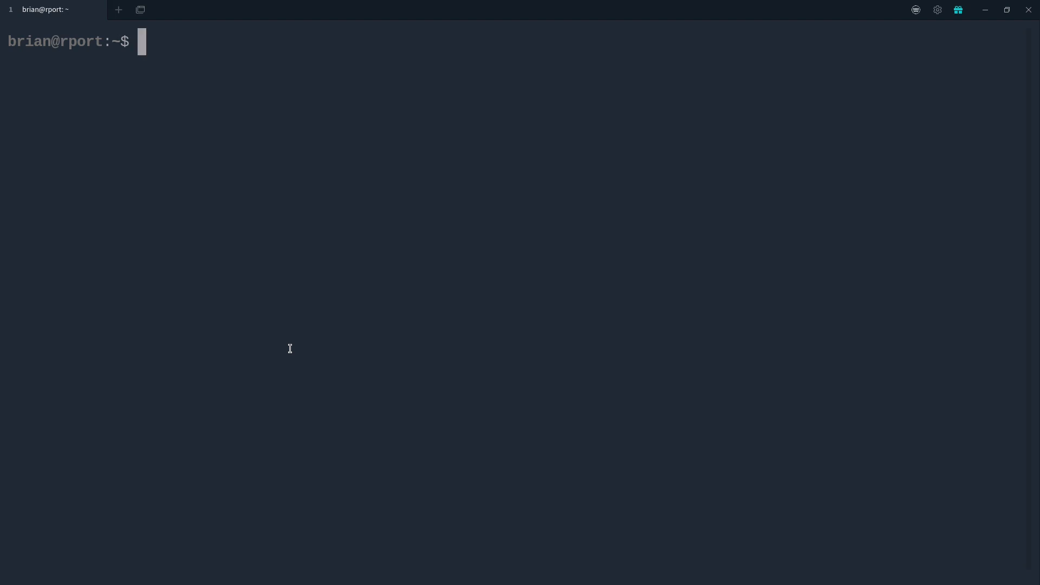
type("sudo n")
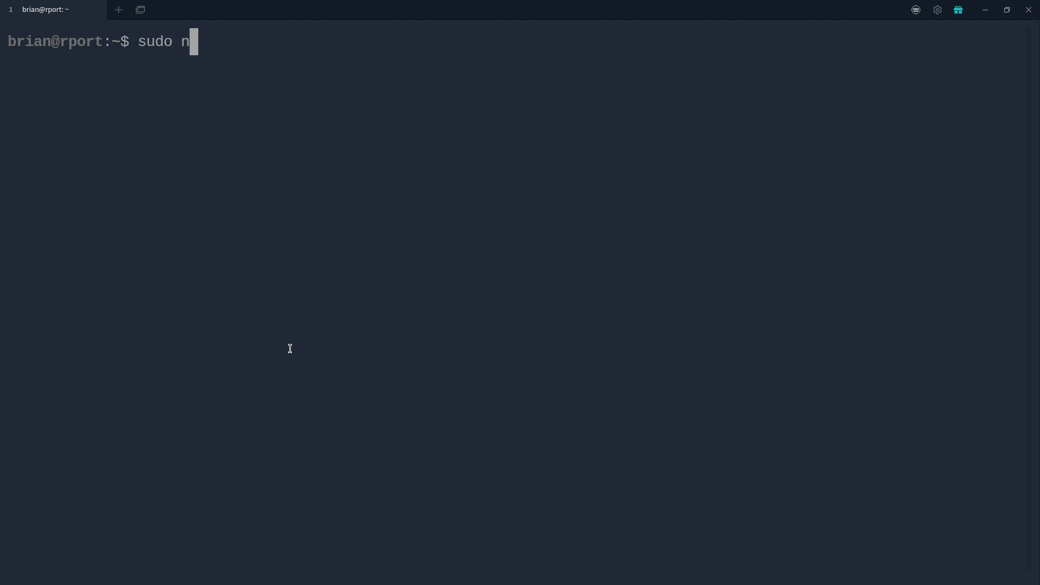
type("ano /etc")
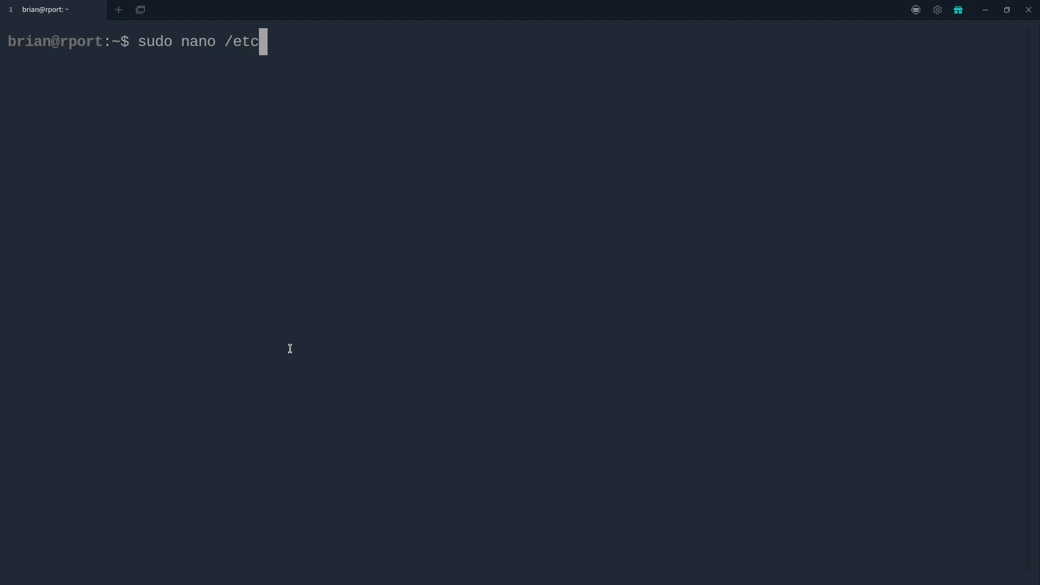
type("/rpor")
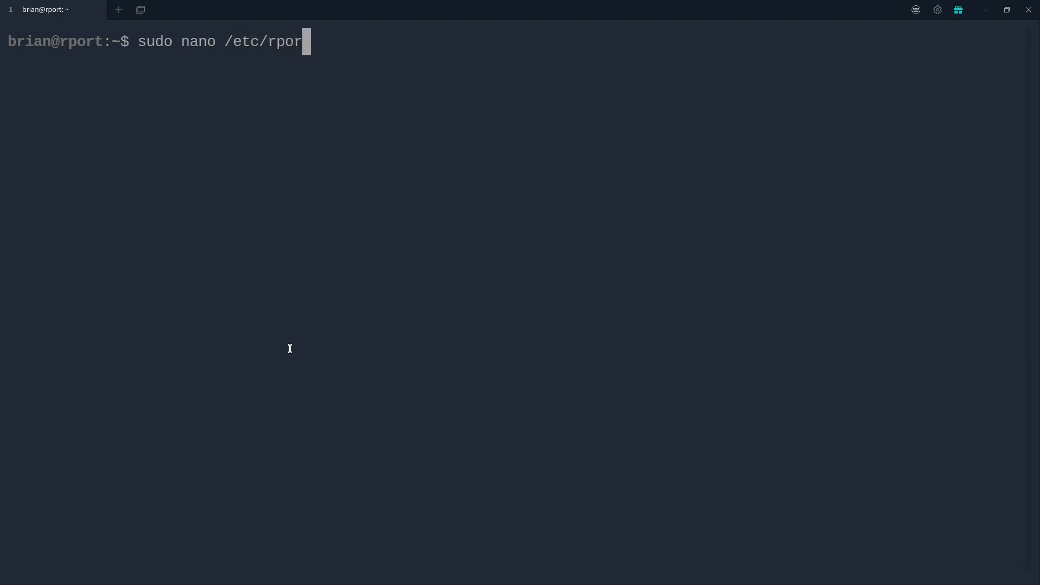
type("t/rpor")
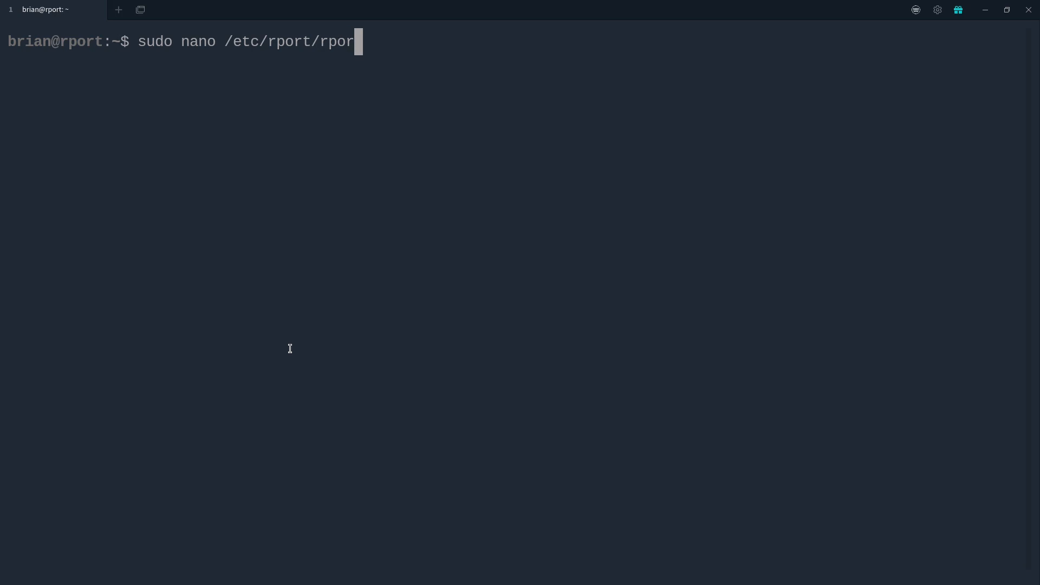
type("td.conf")
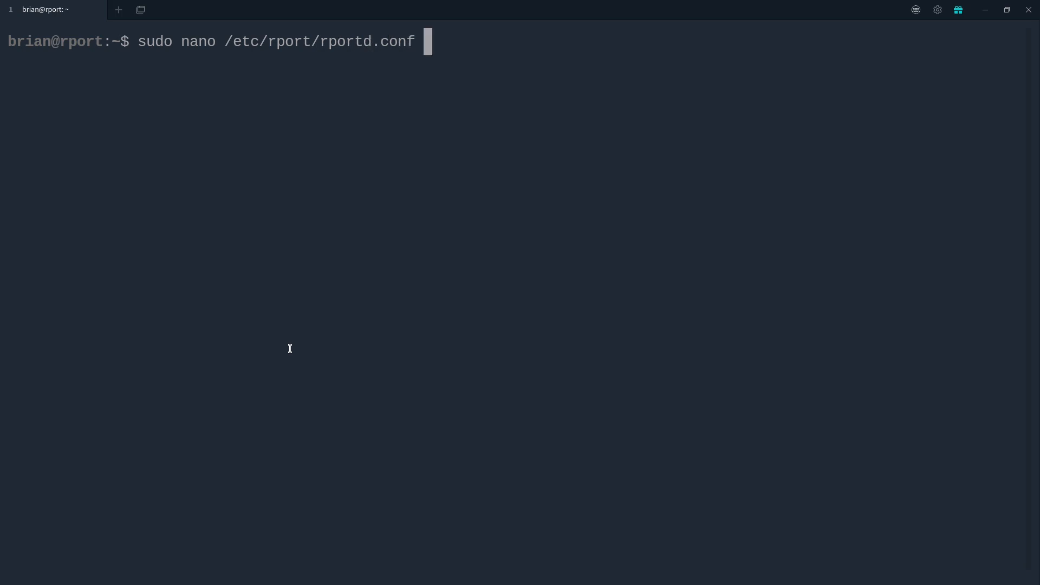
- Open rportd.conf in nano and search repeatedly for cert_file until reaching the actual setting
key("Return")
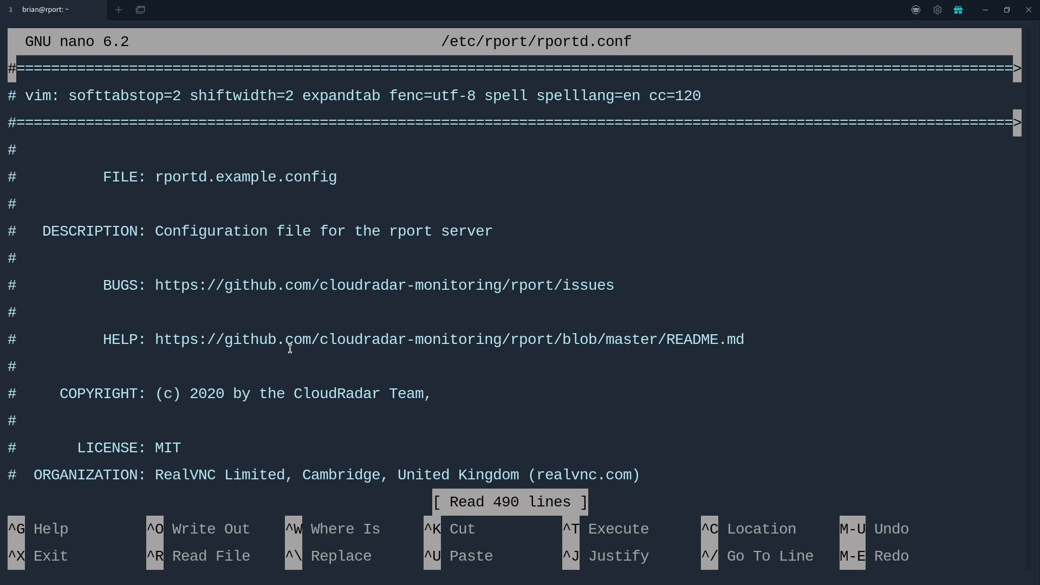
key("ctrl+w")
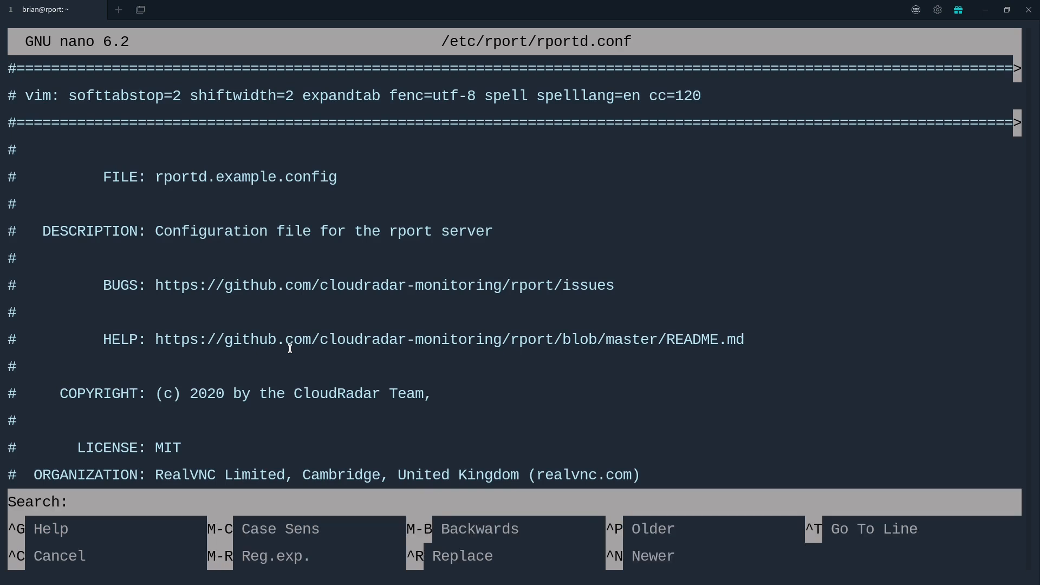
type("cert_file")
key("Return")
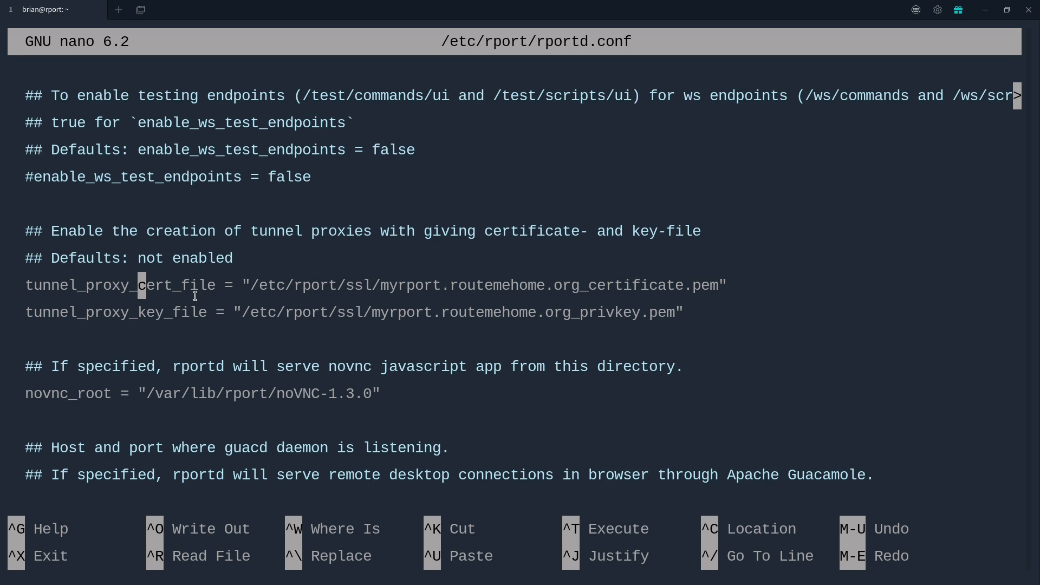
key("ctrl+w")
key("Return")
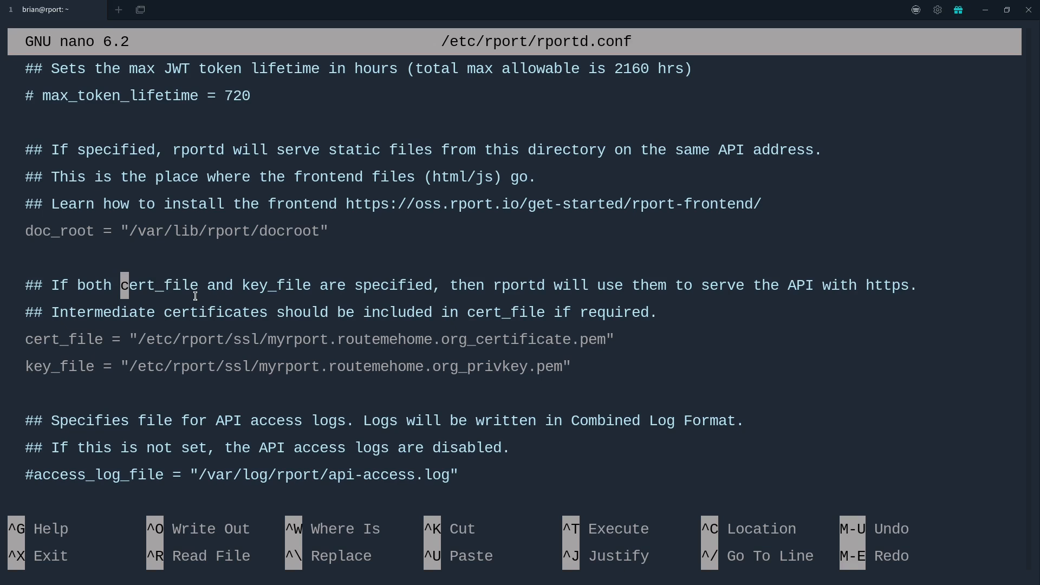
key("ctrl+w")
key("Return")
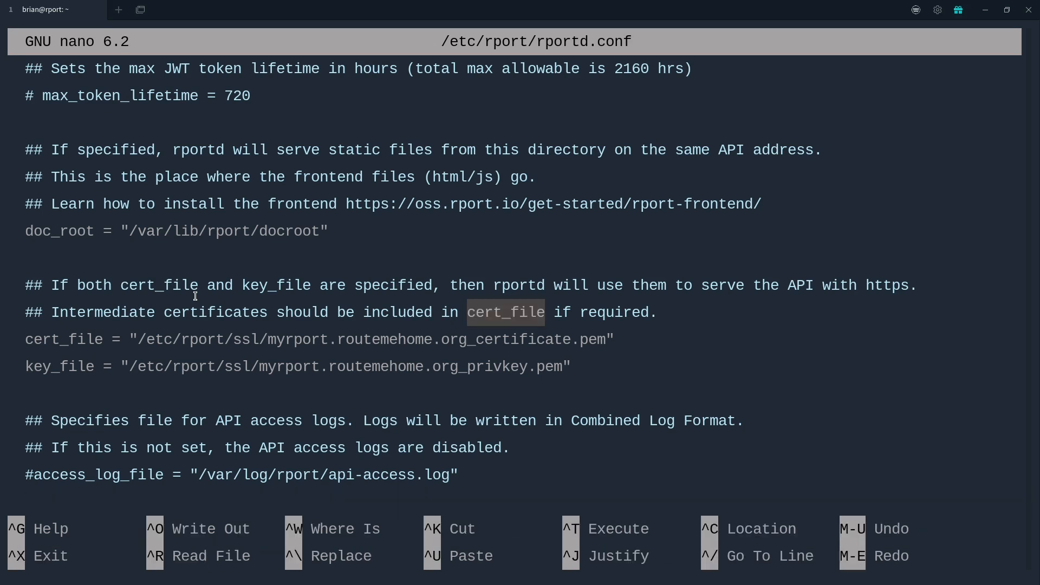
key("ctrl+w")
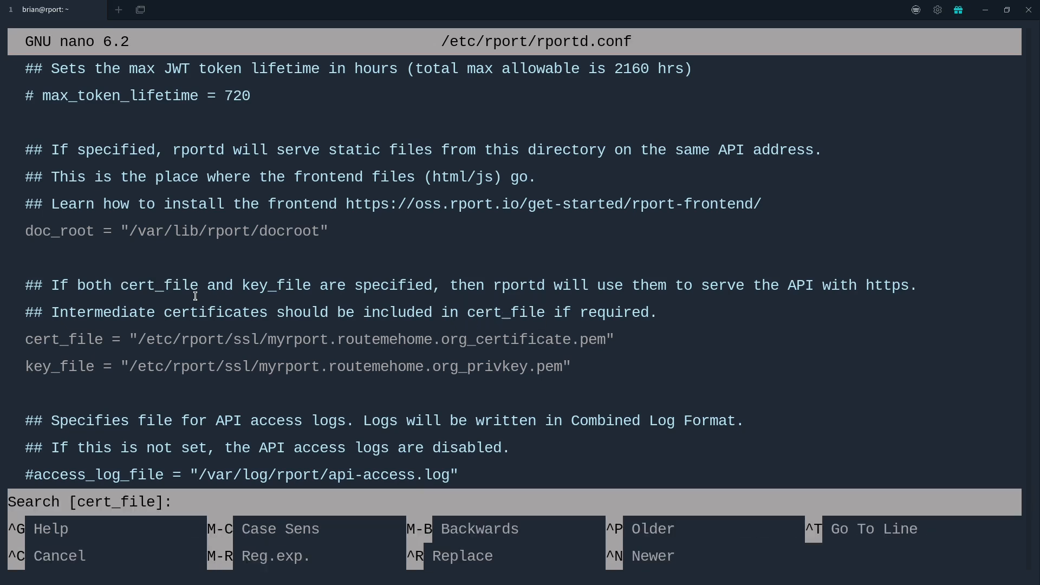
key("Return")
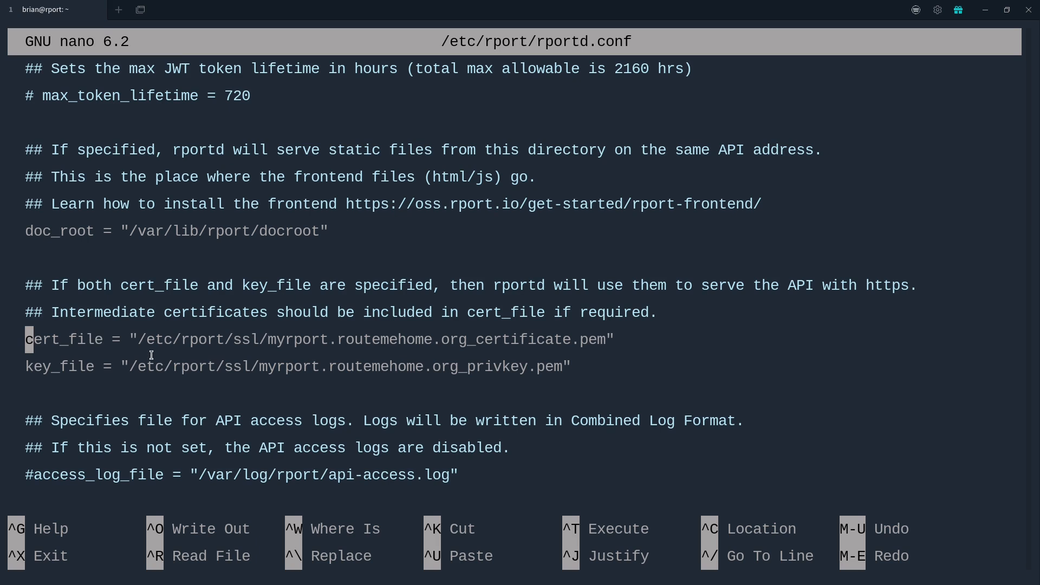
- Erase the cert_file and key_file paths, leaving empty quotes, then save and exit nano
key("Down")
key("Left")
key("Left")
key("BackSpace")
key("BackSpace")
key("BackSpace")
key("BackSpace")
key("BackSpace")
key("BackSpace")
key("BackSpace")
key("BackSpace")
key("BackSpace")
key("BackSpace")
key("BackSpace")
key("BackSpace")
key("BackSpace")
key("BackSpace")
key("BackSpace")
key("BackSpace")
key("BackSpace")
key("BackSpace")
key("BackSpace")
key("BackSpace")
key("BackSpace")
key("BackSpace")
key("BackSpace")
key("BackSpace")
key("BackSpace")
key("BackSpace")
key("BackSpace")
key("BackSpace")
key("BackSpace")
key("BackSpace")
key("BackSpace")
key("BackSpace")
key("BackSpace")
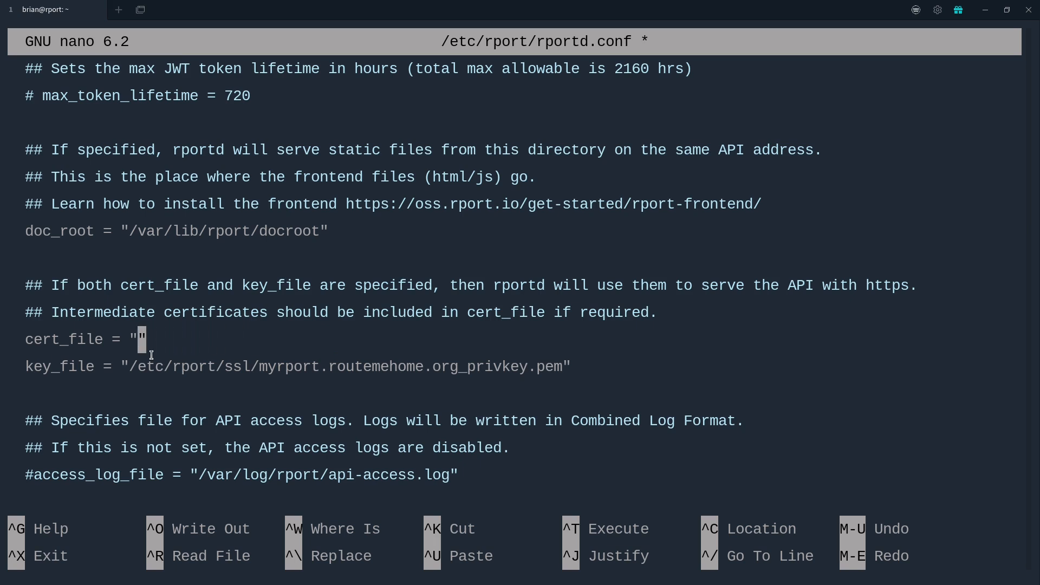
key("Down")
key("Left")
key("Left")
key("Left")
key("Right")
key("Right")
key("Right")
key("Right")
key("Right")
key("Right")
key("Right")
key("Right")
key("Right")
key("Right")
key("Right")
key("Right")
key("Right")
key("Right")
key("Right")
key("Right")
key("Right")
key("Right")
key("Right")
key("Right")
key("Right")
key("Right")
key("Right")
key("Right")
key("Right")
key("Right")
key("BackSpace")
key("BackSpace")
key("BackSpace")
key("BackSpace")
key("BackSpace")
key("BackSpace")
key("BackSpace")
key("BackSpace")
key("BackSpace")
key("BackSpace")
key("BackSpace")
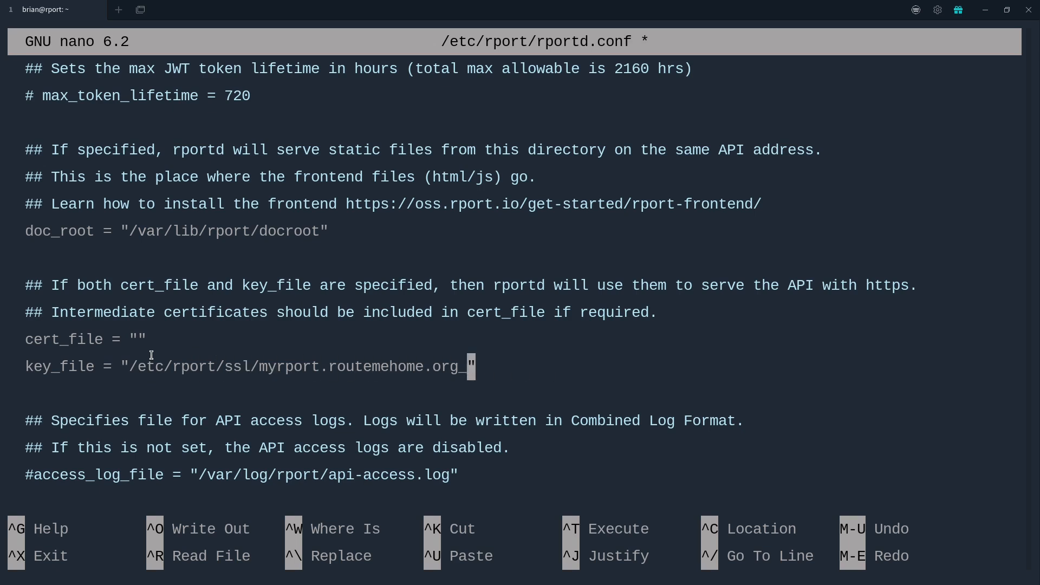
key("BackSpace")
key("BackSpace")
key("BackSpace")
key("BackSpace")
key("BackSpace")
key("BackSpace")
key("BackSpace")
key("BackSpace")
key("BackSpace")
key("BackSpace")
key("BackSpace")
key("BackSpace")
key("BackSpace")
key("BackSpace")
key("BackSpace")
key("BackSpace")
key("BackSpace")
key("BackSpace")
key("BackSpace")
key("BackSpace")
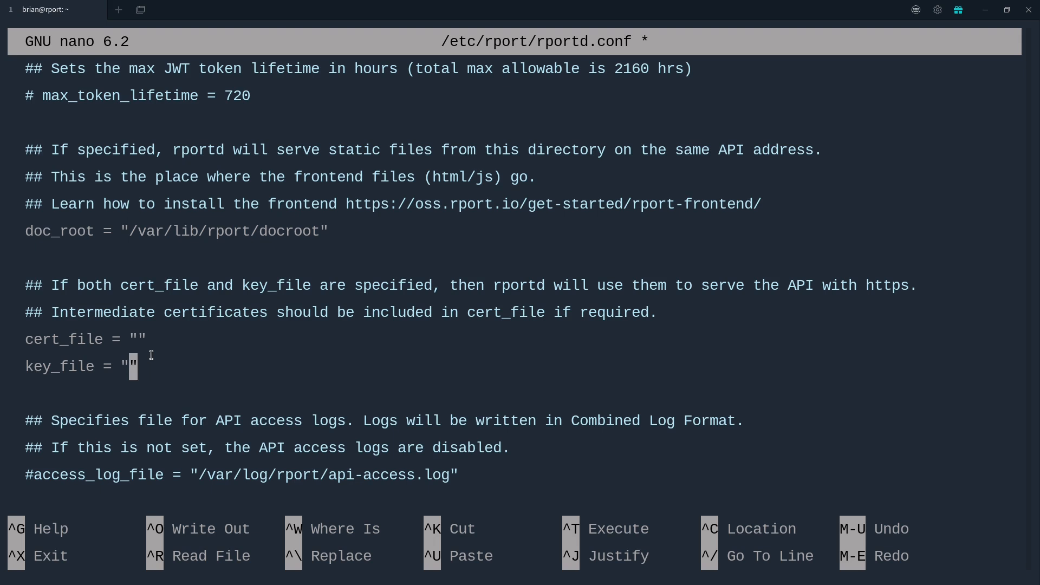
key("ctrl+o")
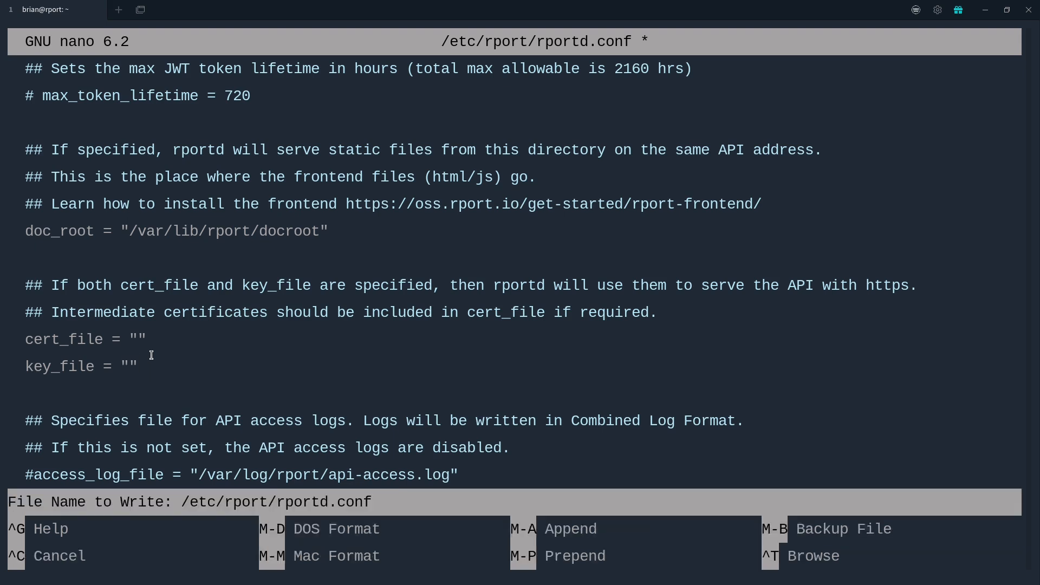
key("Return")
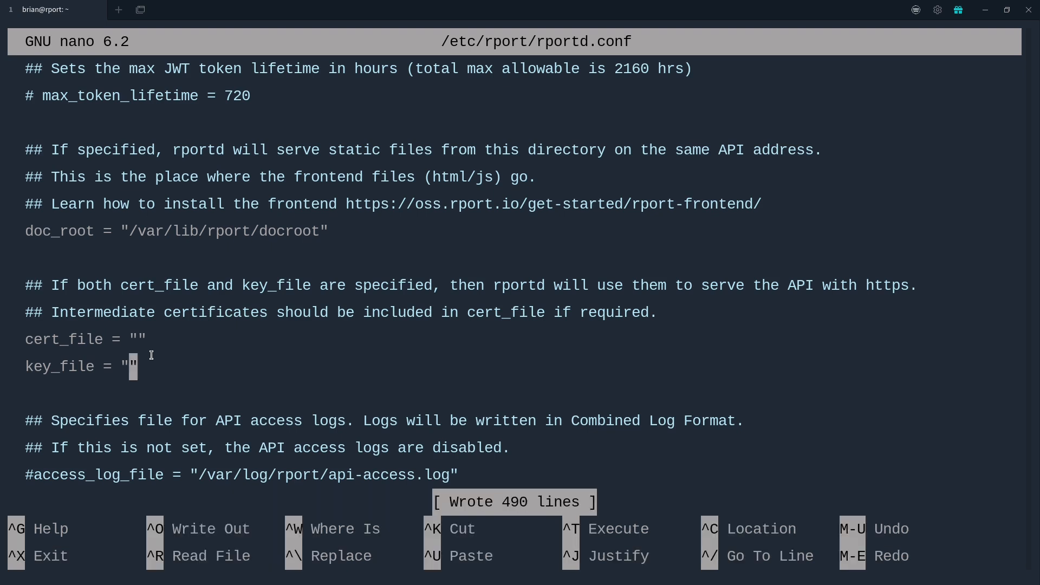
key("ctrl+x")
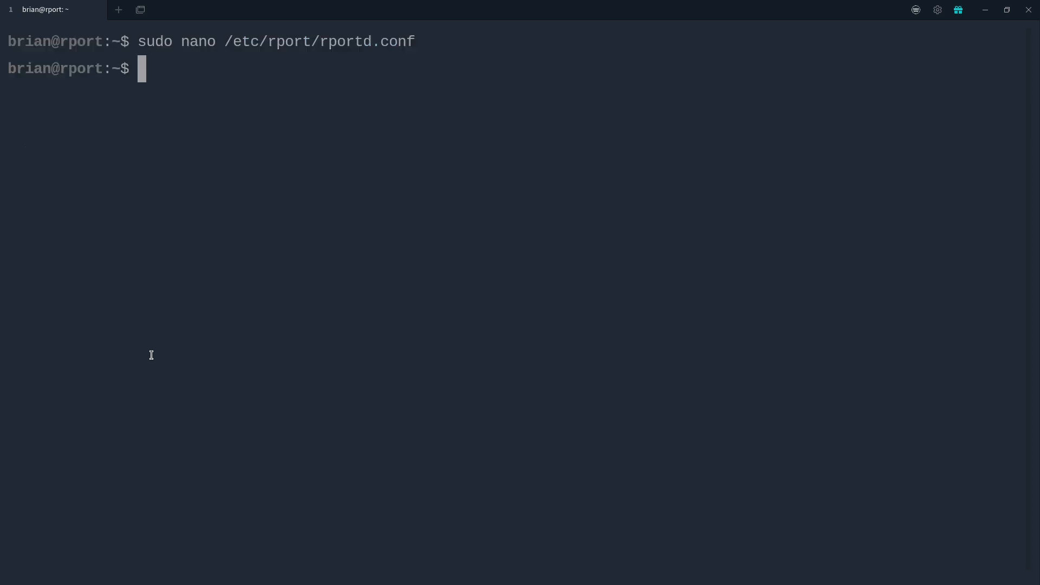
- Reboot the container with sudo reboot, then reconnect via the recalled ssh command to 192.168.10.111
type("sudo reboot")
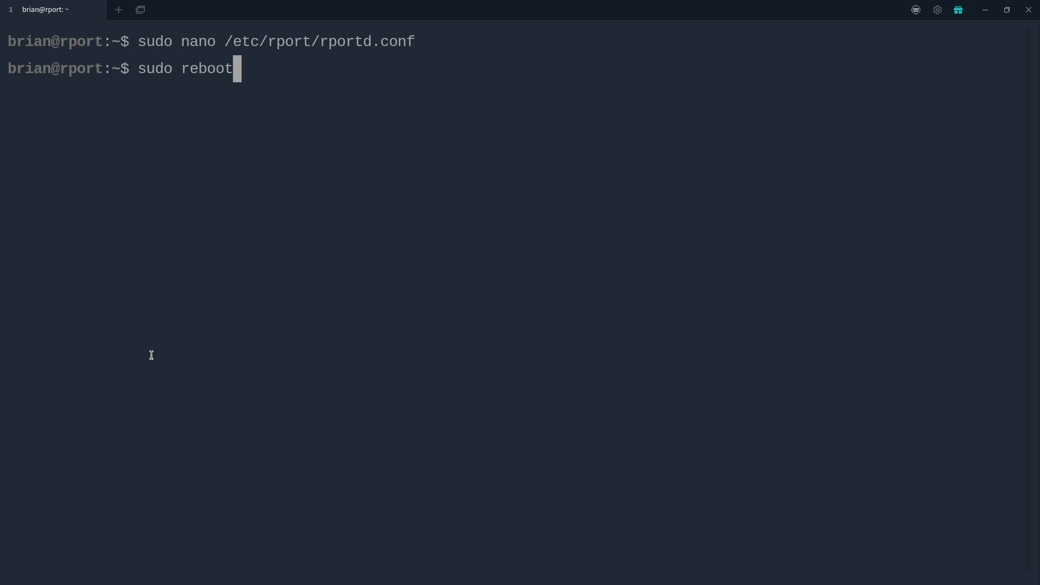
key("Return")
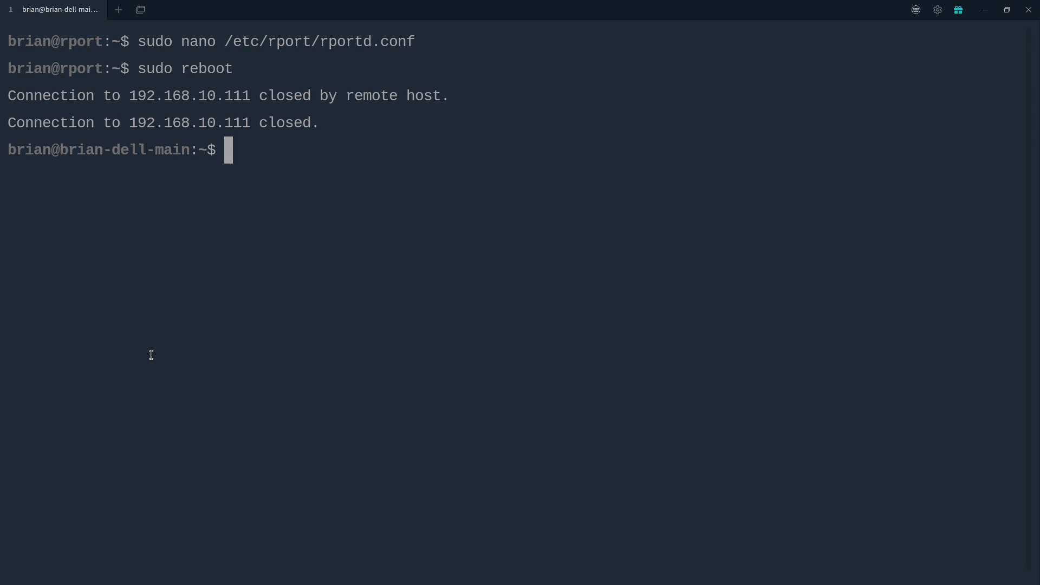
key("Up")
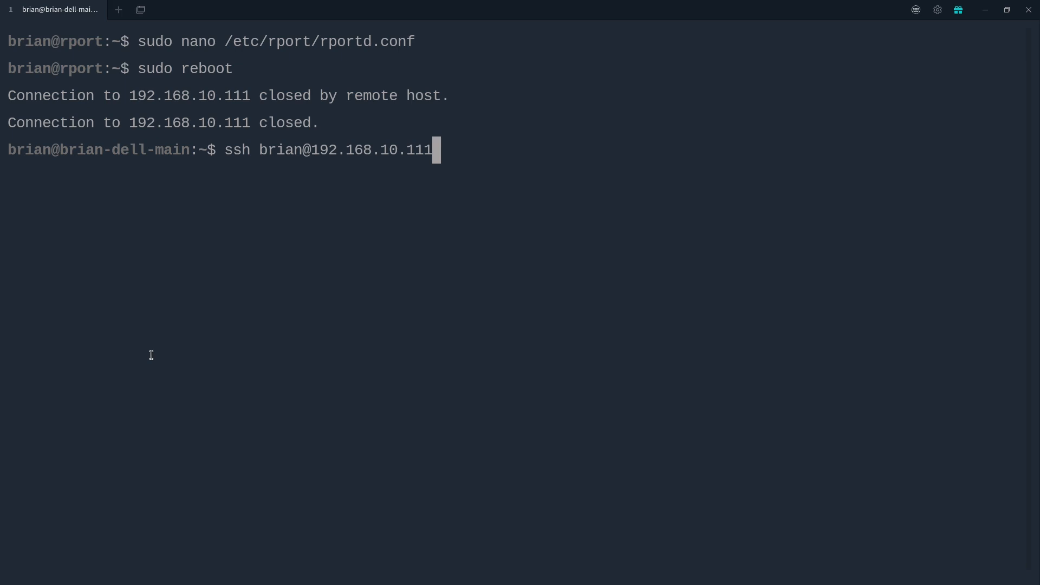
key("Return")
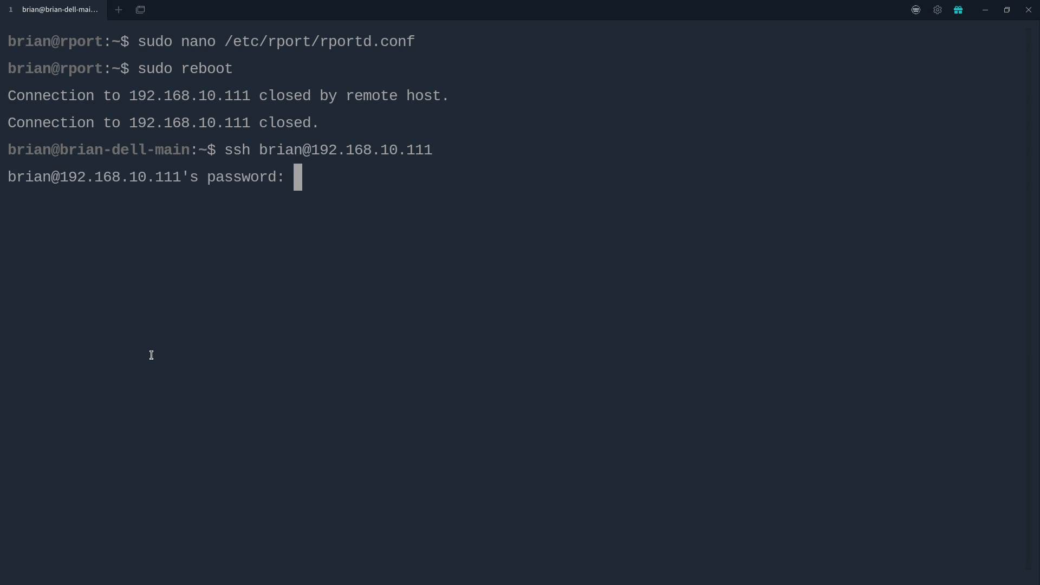
key("Return")
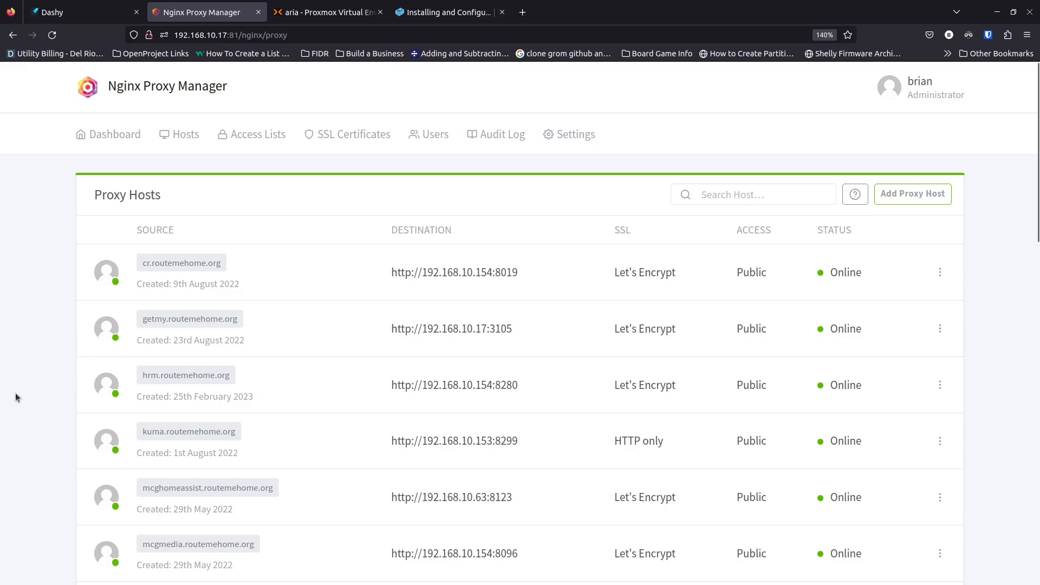
- Open the edit dialog for the HTTP-only myrport.routemehome.org proxy host
scroll(298, 361, "down", 3)
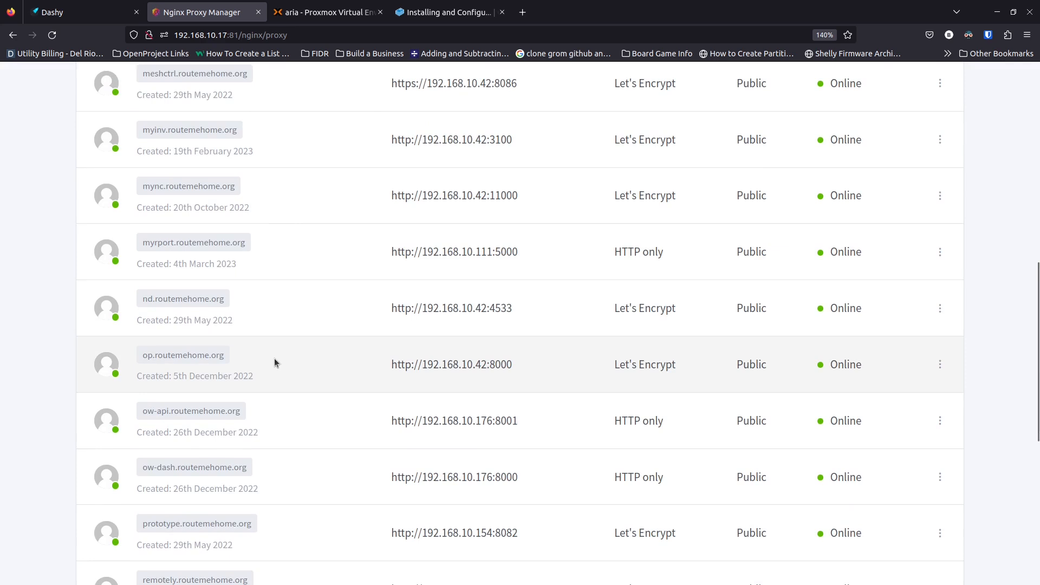
scroll(274, 366, "up", 2)
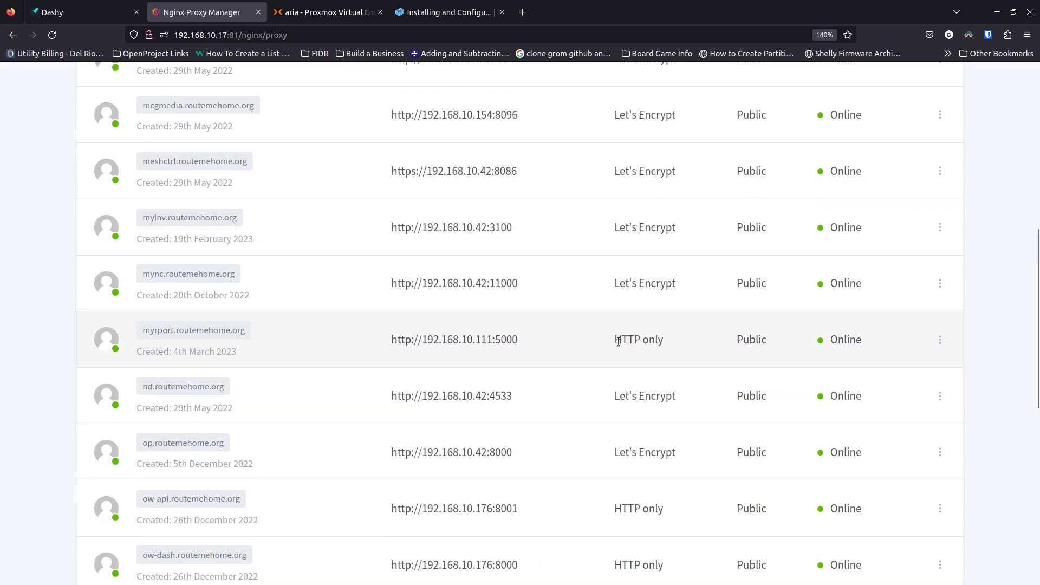
mouse_move(622, 341)
left_mouse_down()
mouse_move(672, 342)
mouse_move(612, 342)
left_mouse_up()
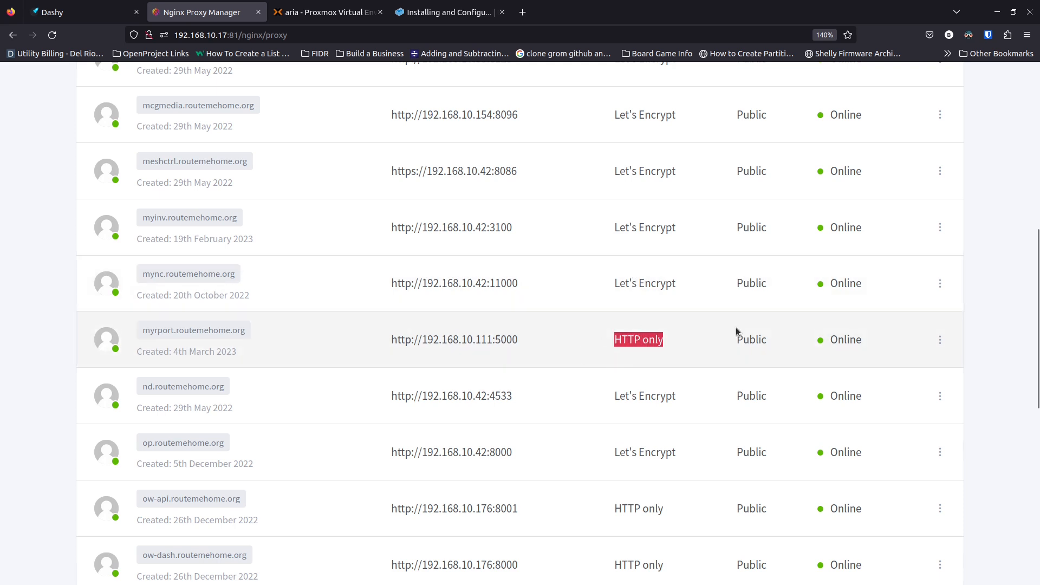
left_click(941, 341)
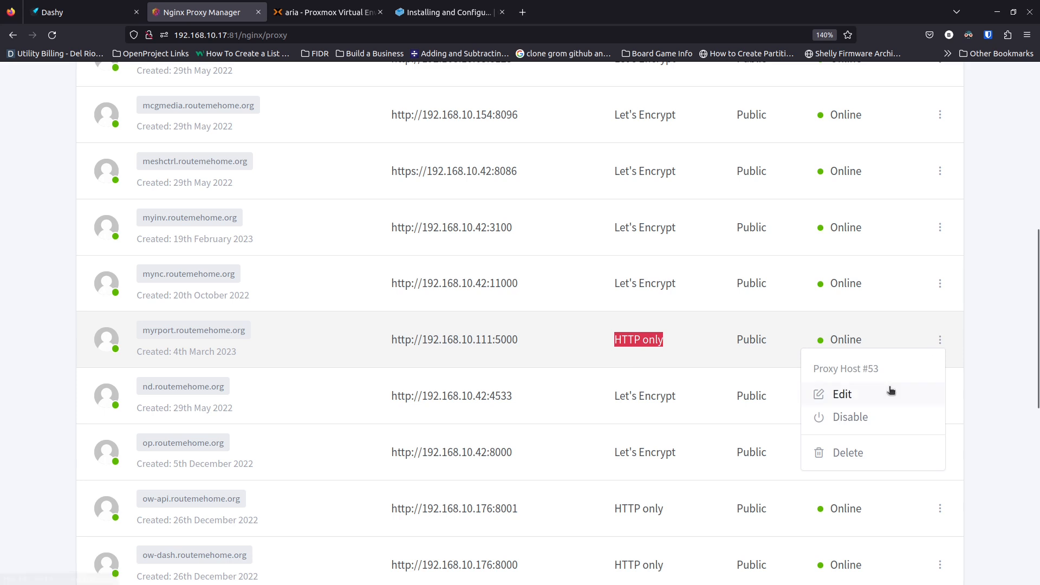
left_click(843, 395)
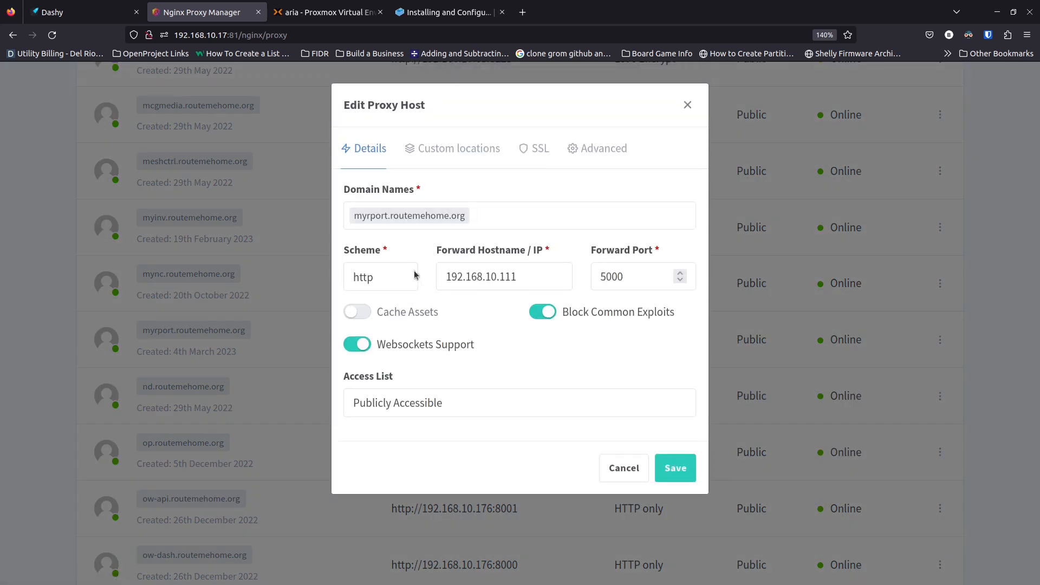
- Request a new Let's Encrypt certificate with Force SSL, HTTP/2 and HSTS, accept the terms, and save
left_click(533, 154)
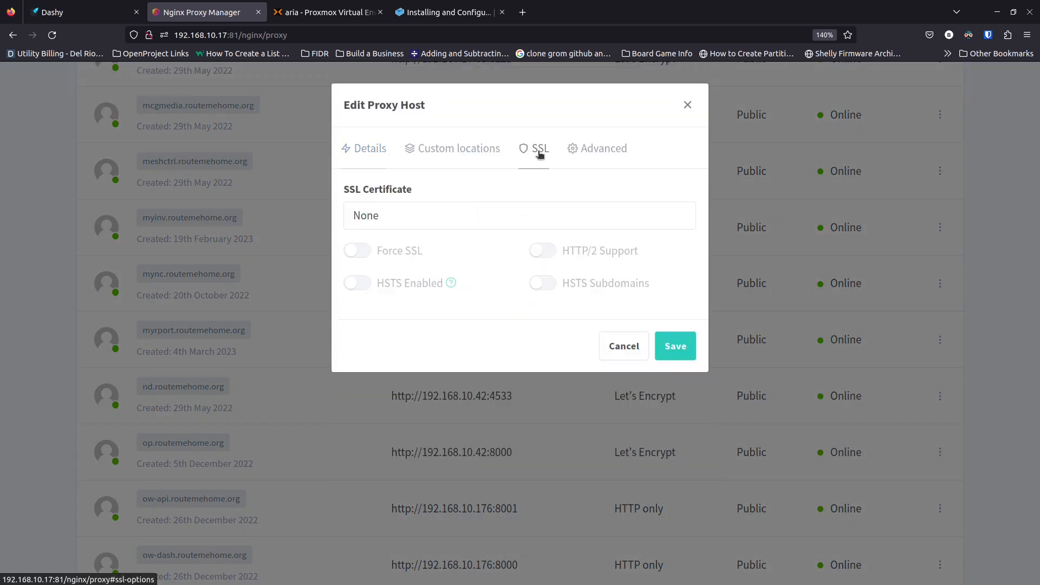
left_click(428, 213)
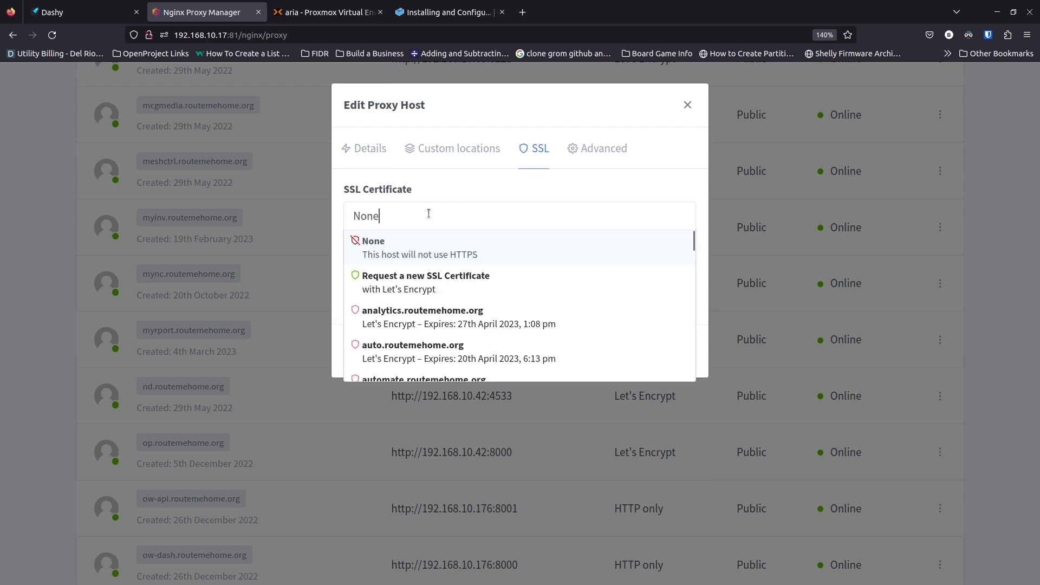
left_click(417, 278)
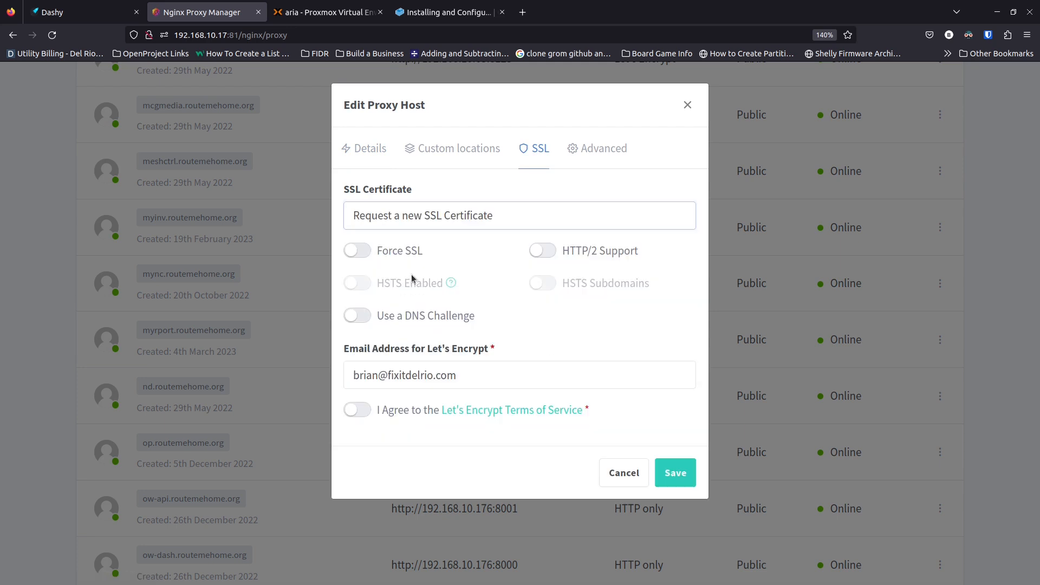
left_click(357, 252)
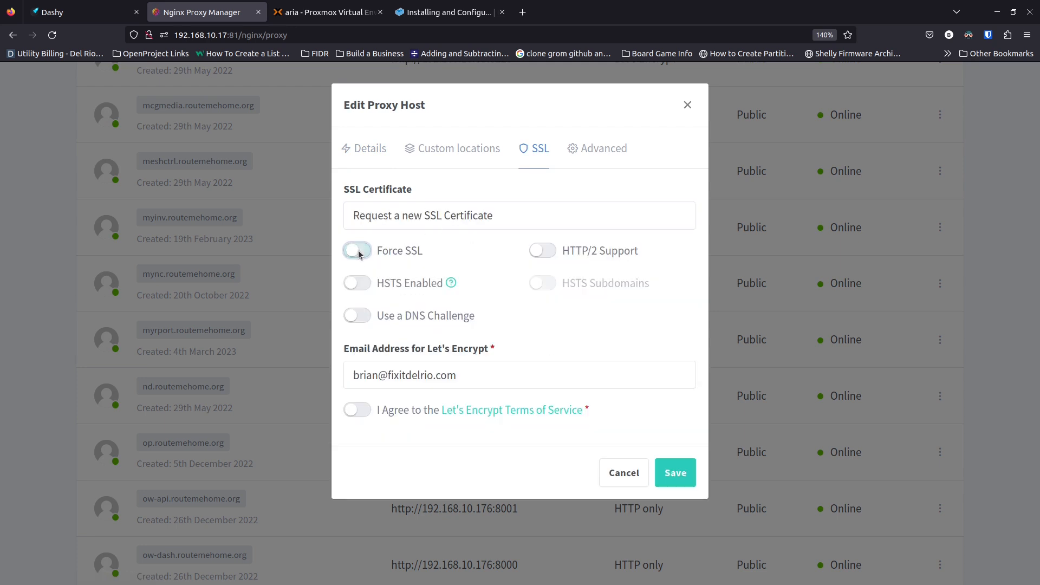
left_click(545, 250)
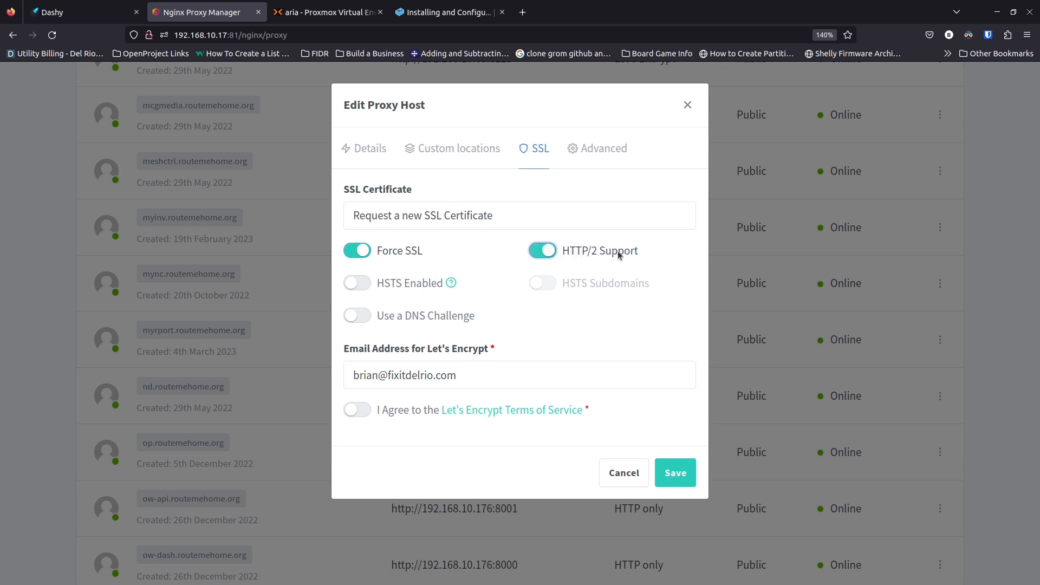
left_click(356, 284)
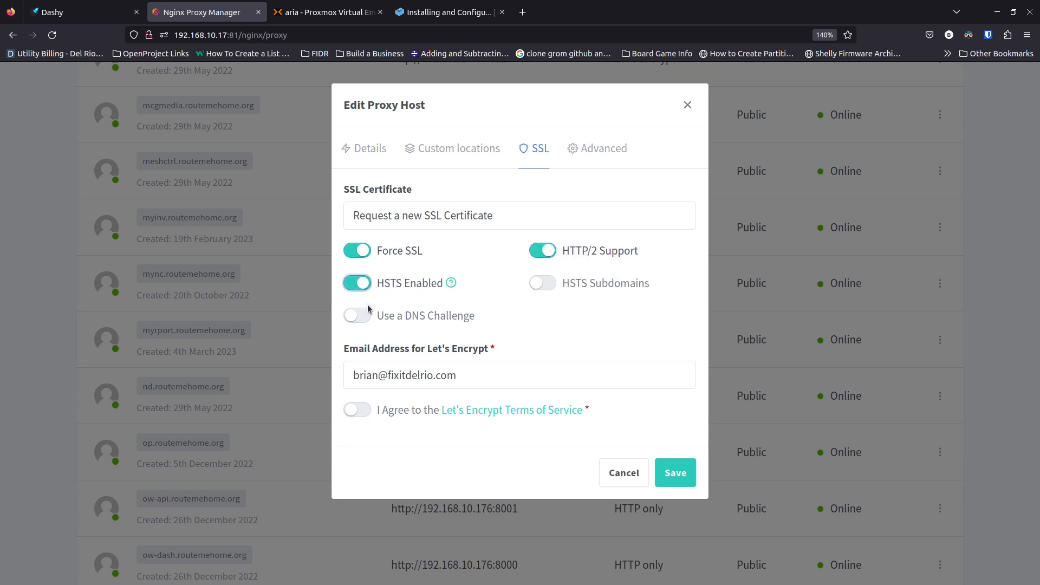
triple_click(437, 374)
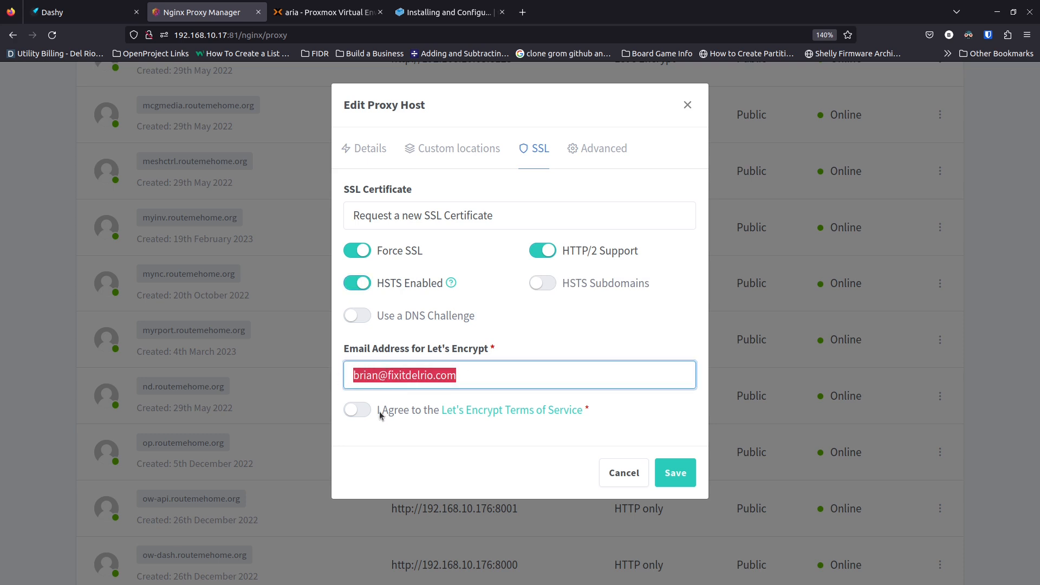
left_click(358, 415)
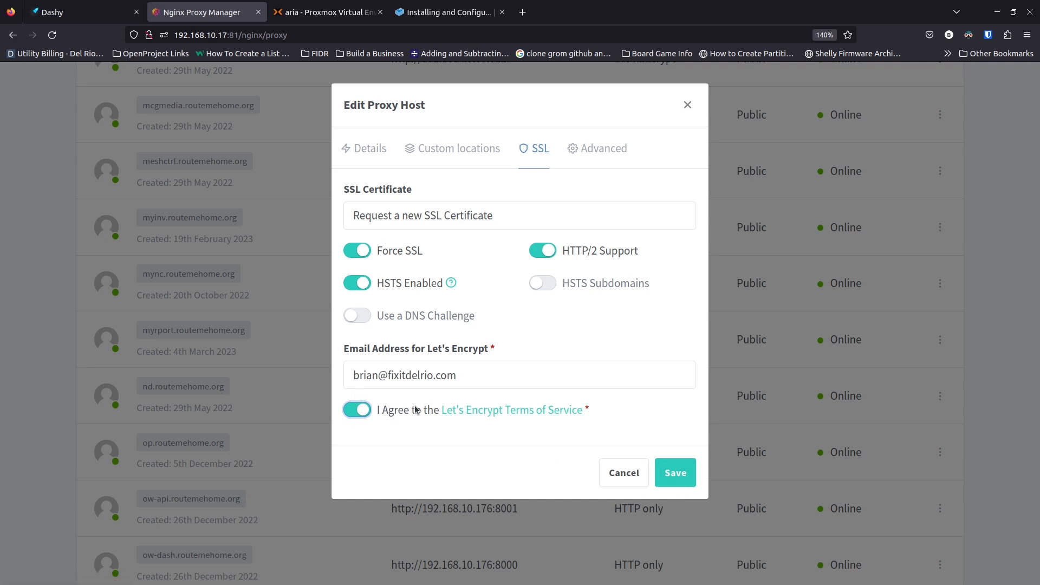
left_click(678, 477)
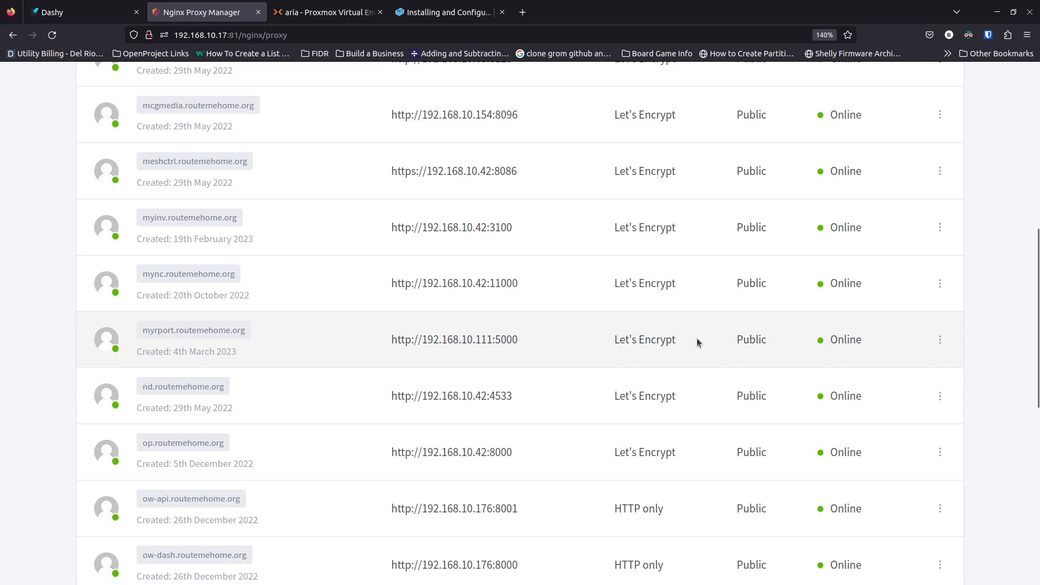
- Open the myrport site in a new tab, then cat info-rport.txt and copy the admin password
left_click(205, 334)
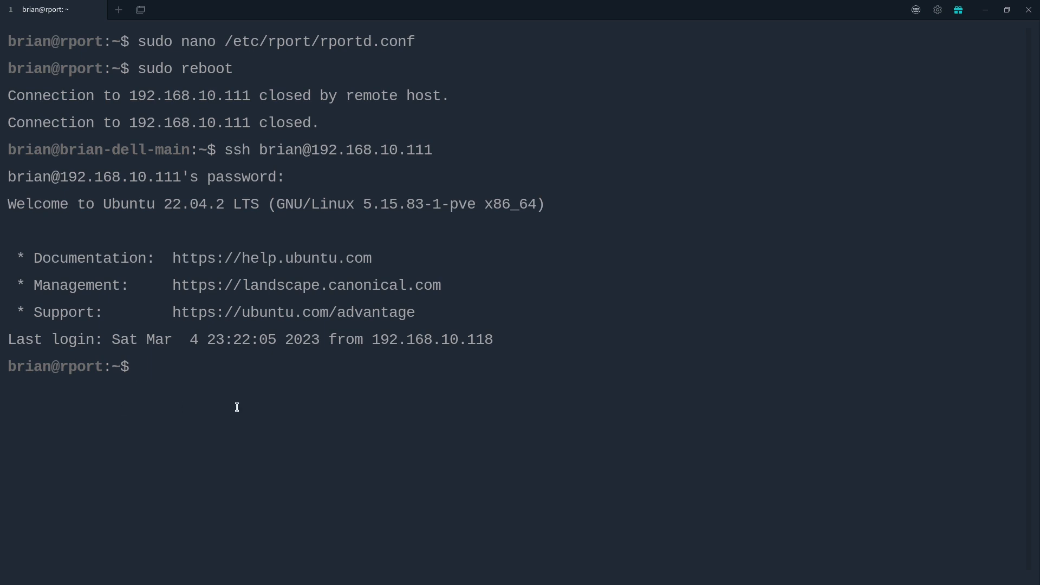
type("cat in")
key("Tab")
key("Return")
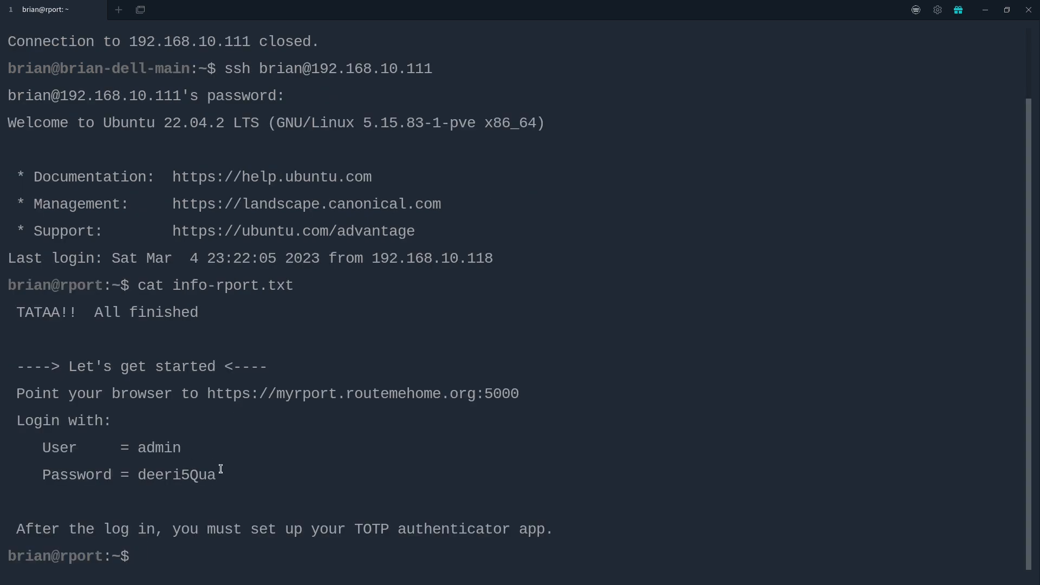
left_click_drag(218, 473, 139, 479)
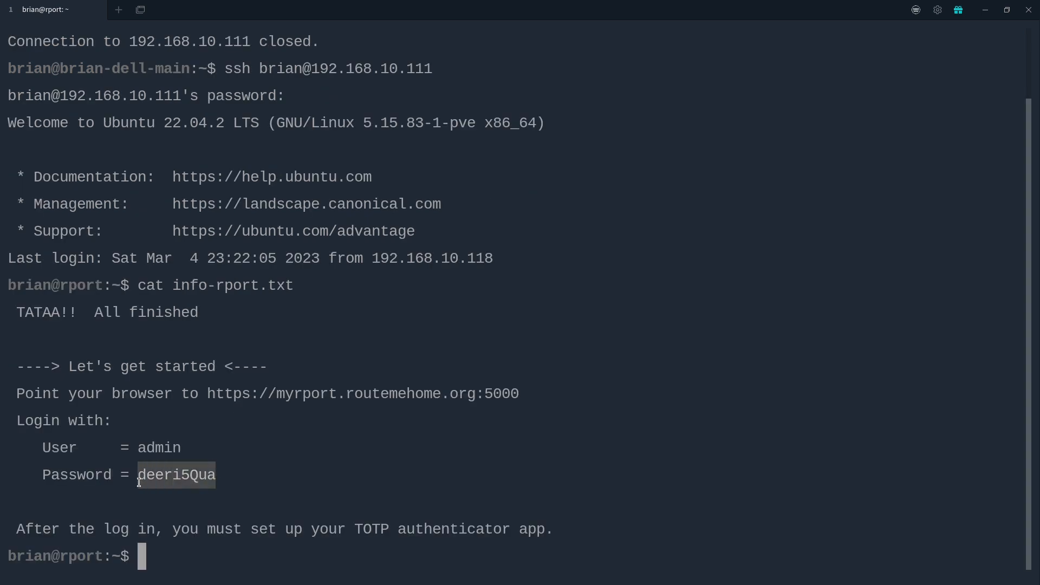
right_click(154, 475)
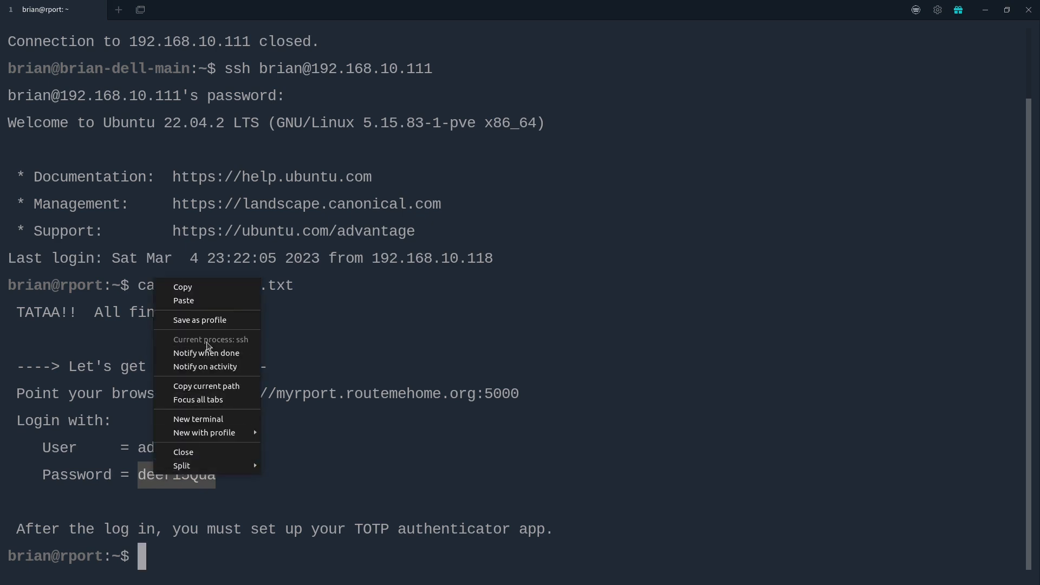
left_click(215, 293)
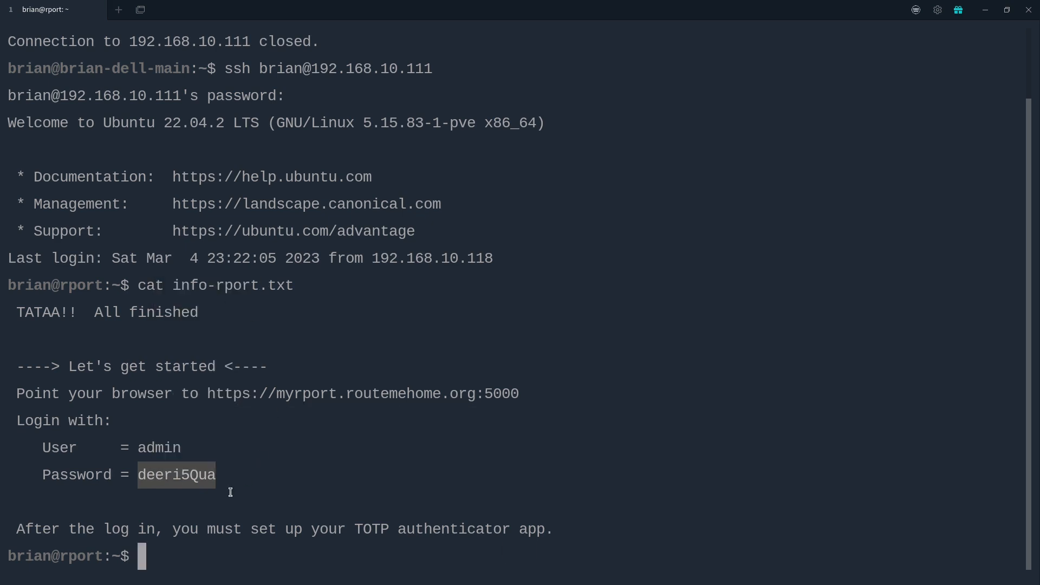
key("alt+Tab")
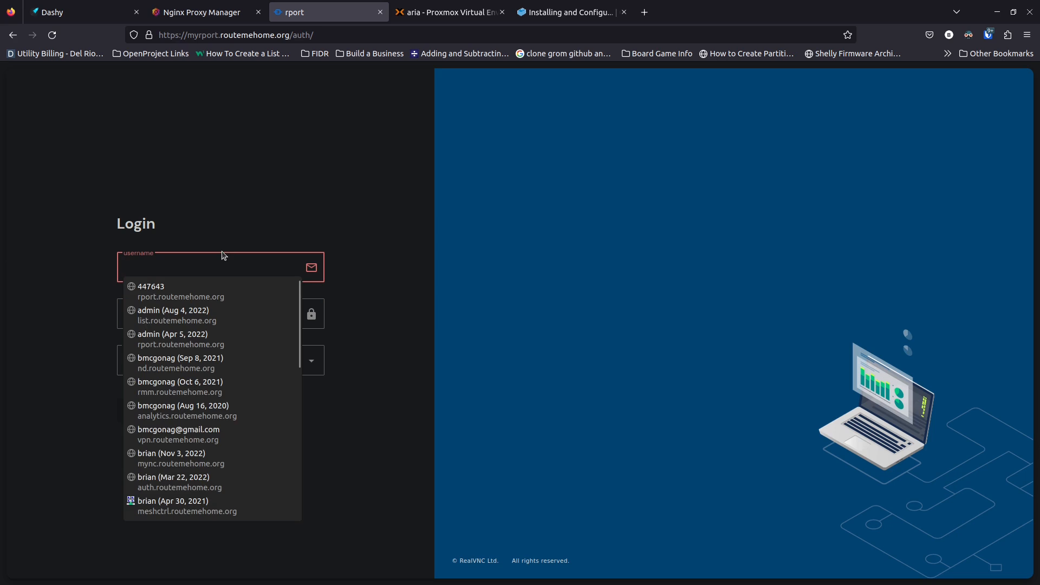
- Log in to RPort as admin with the pasted password, remembered for 7 days, without saving the login in Firefox
type("admin")
key("Tab")
key("ctrl+v")
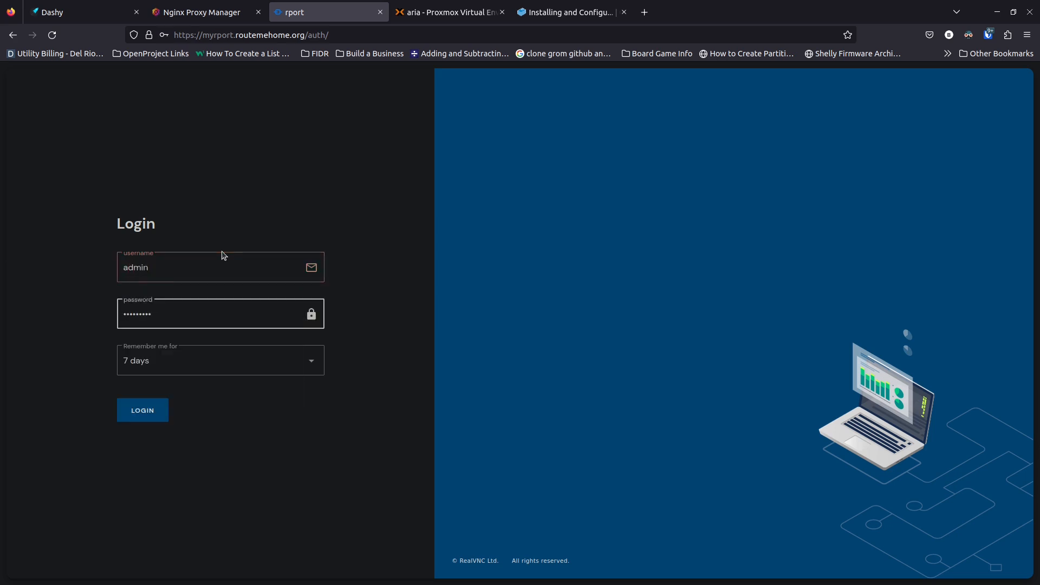
left_click(174, 368)
left_click(170, 364)
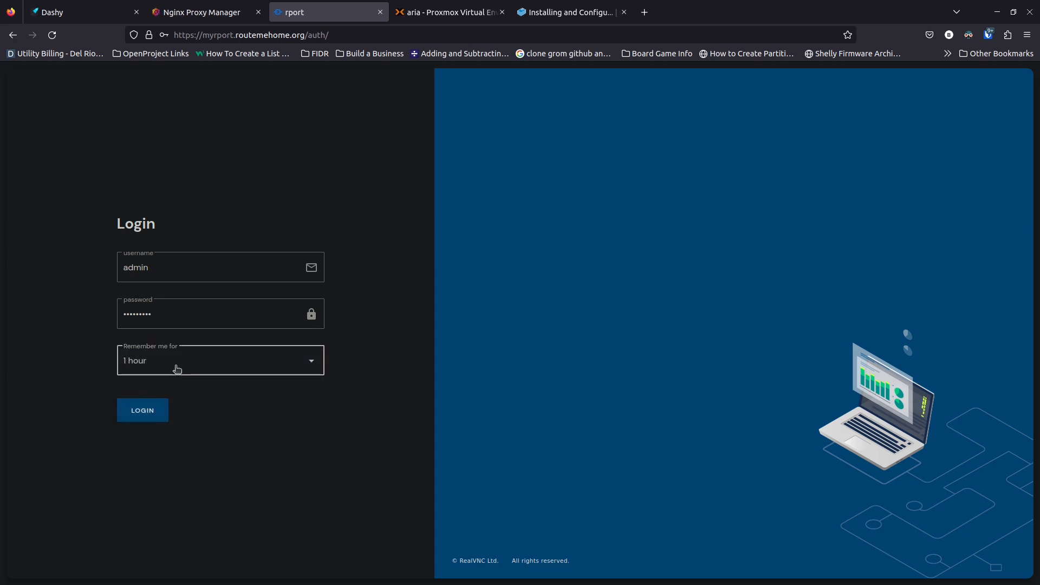
left_click(176, 369)
left_click(163, 417)
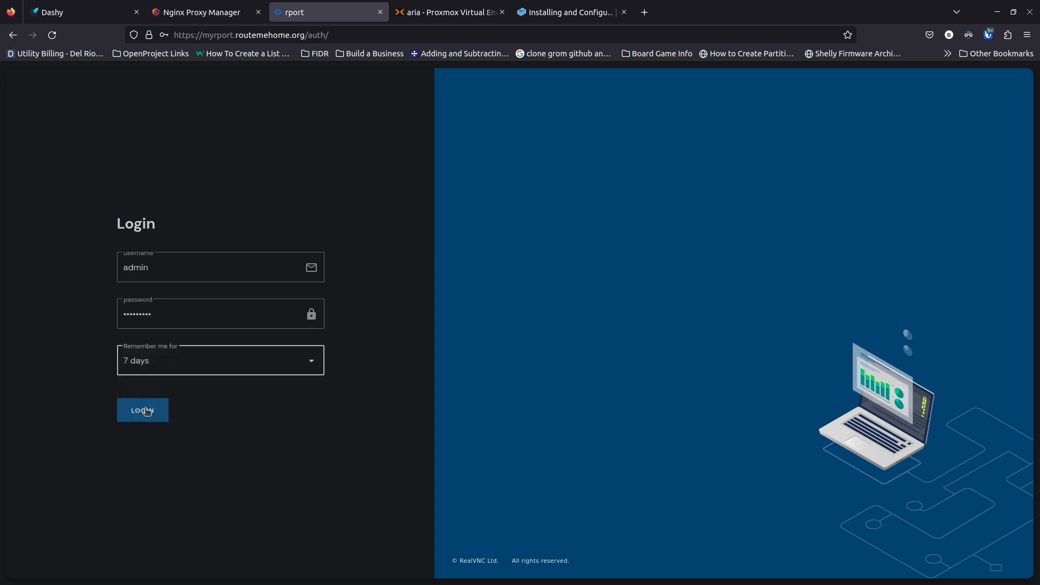
left_click(144, 410)
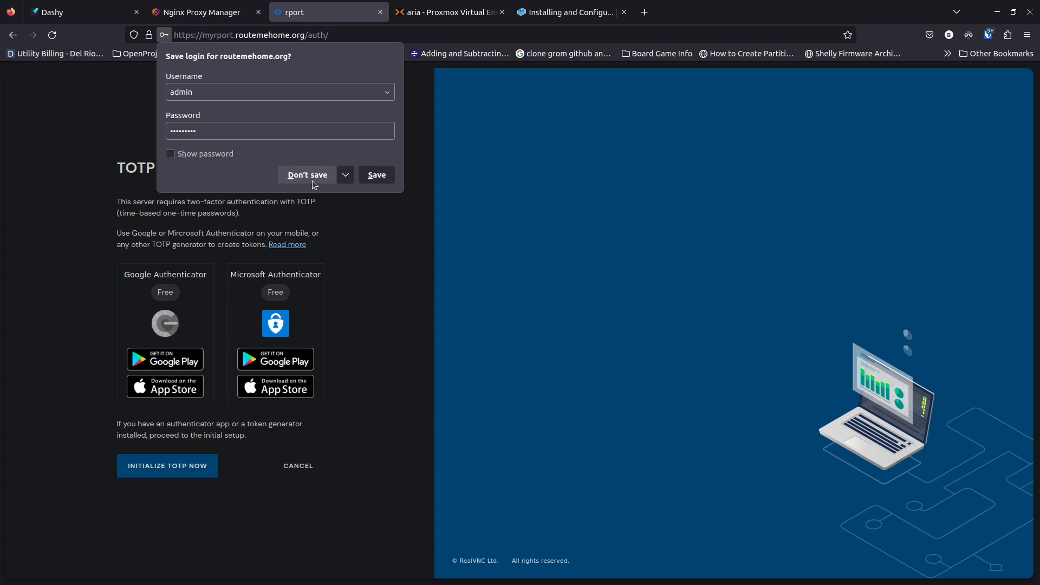
left_click(314, 180)
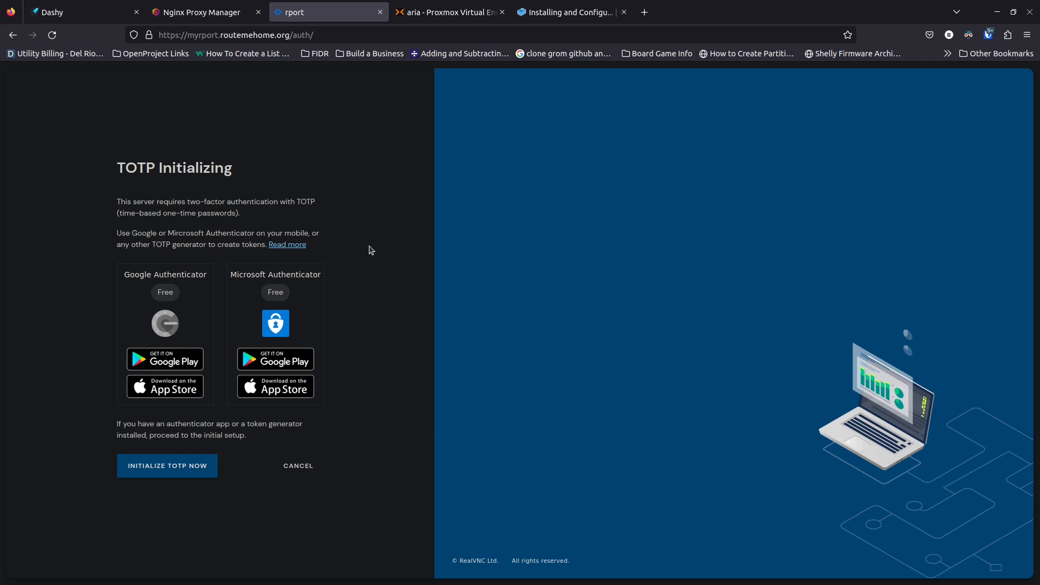
left_click(181, 476)
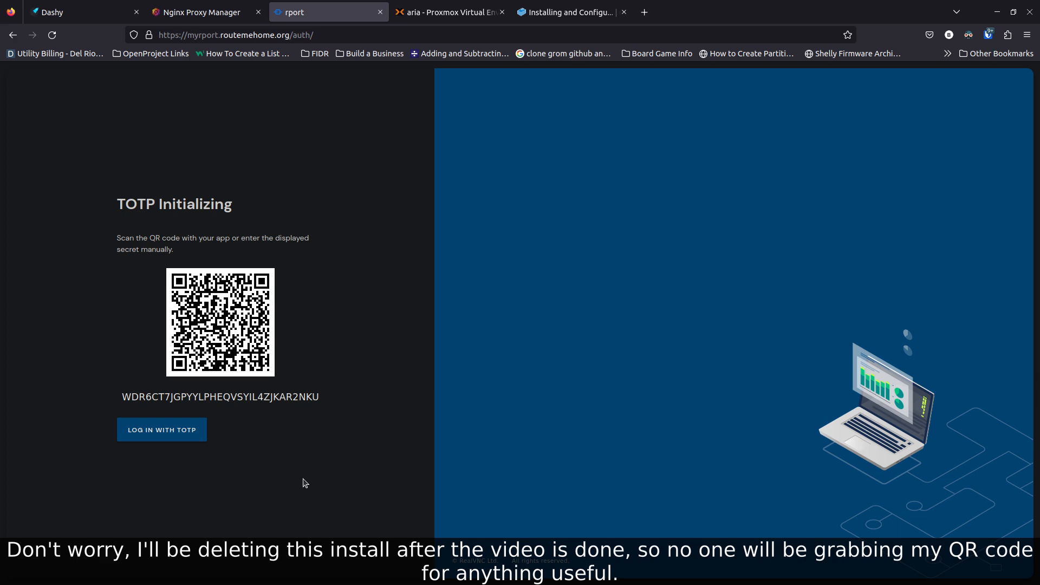
left_click(185, 437)
left_click(204, 339)
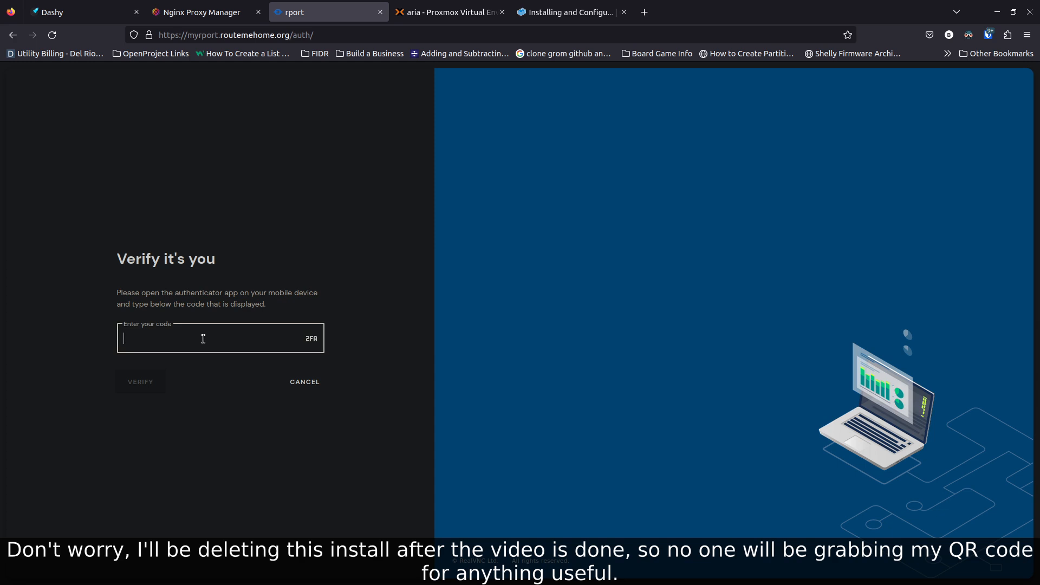
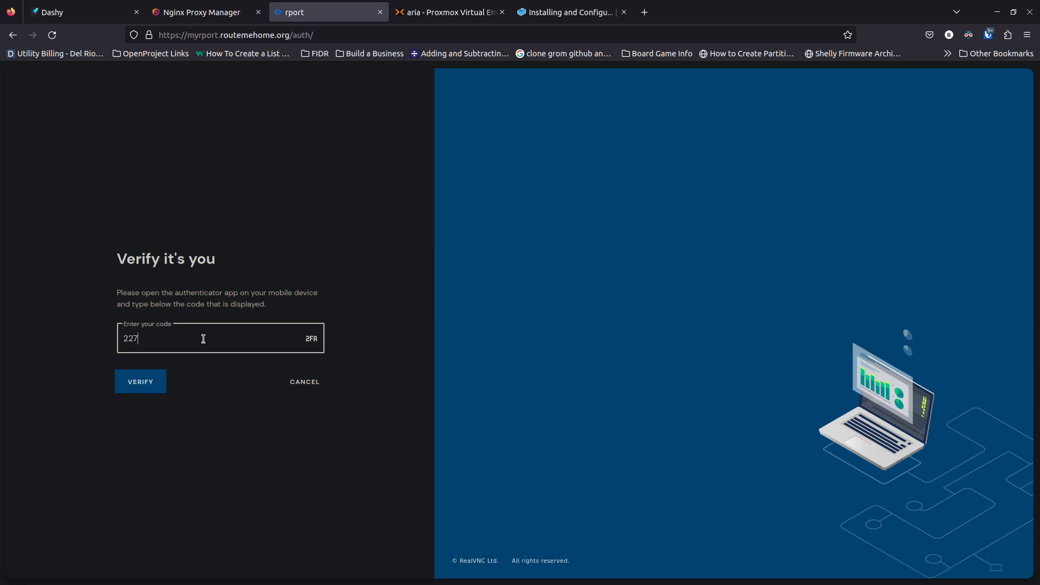
left_click(156, 386)
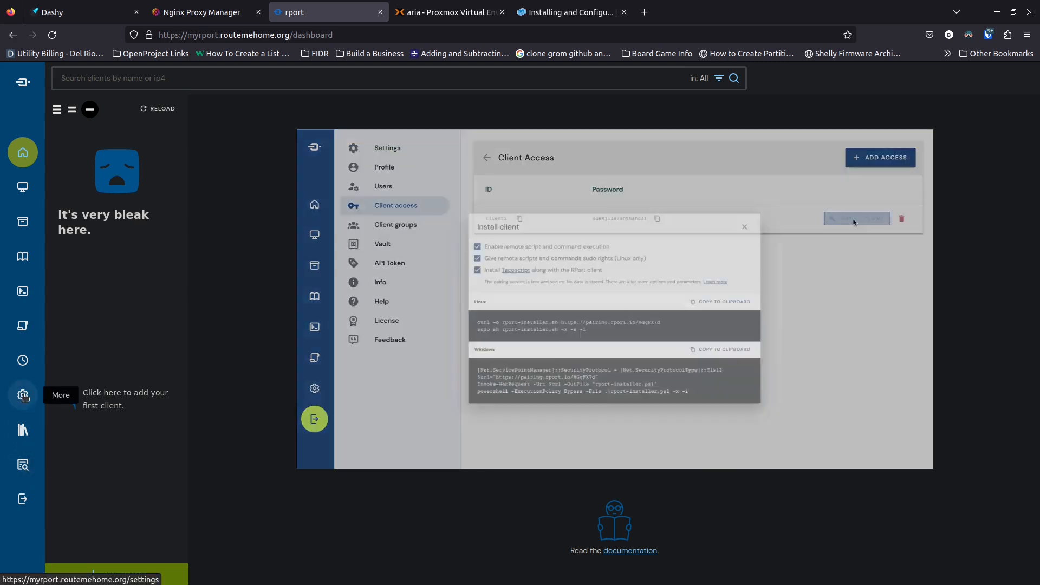
- In the admin profile, fill in the old and new passwords, copy the new one into Confirm, and save
left_click(23, 395)
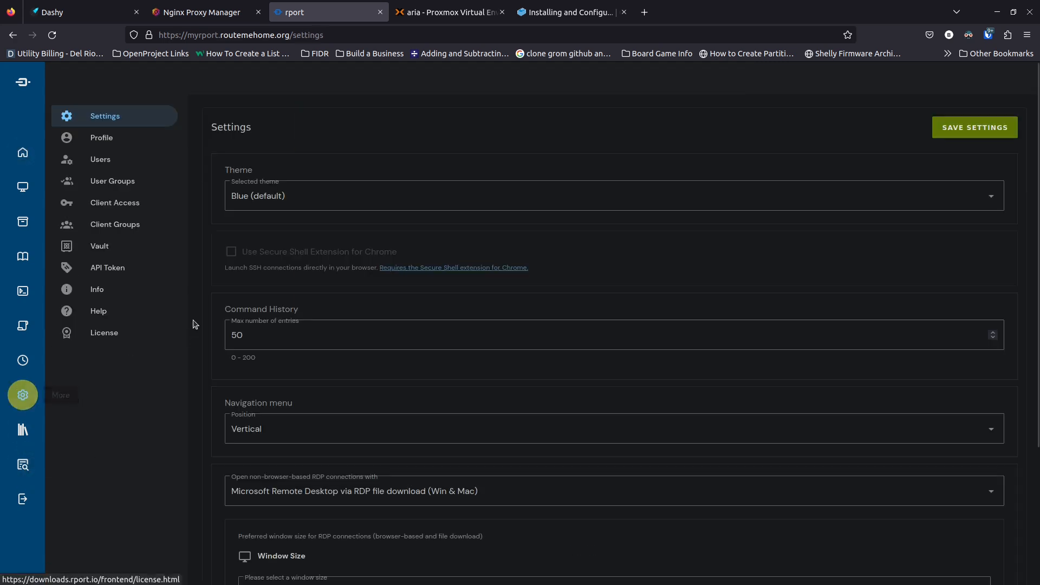
left_click(133, 139)
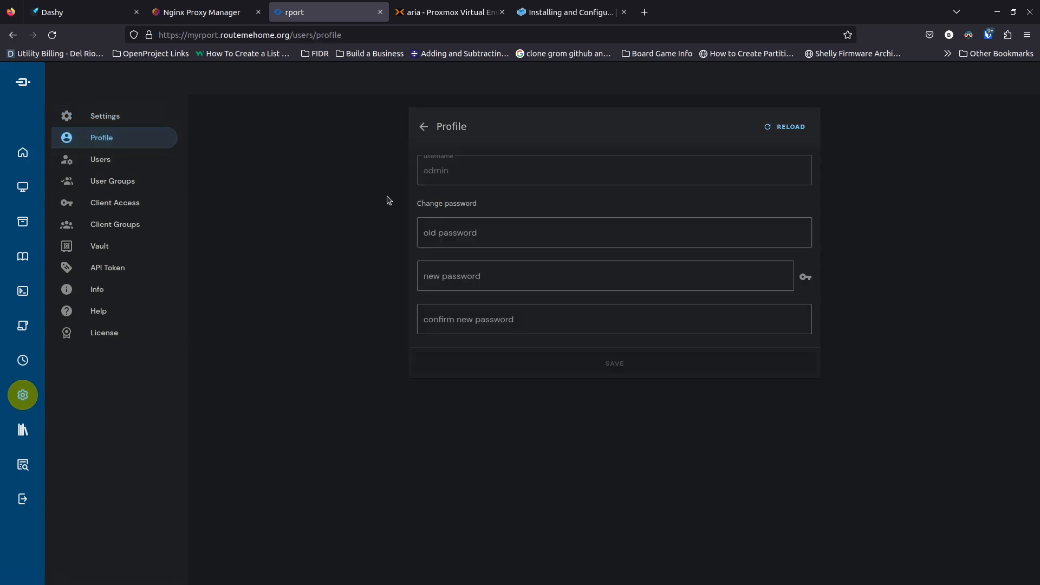
left_click(492, 233)
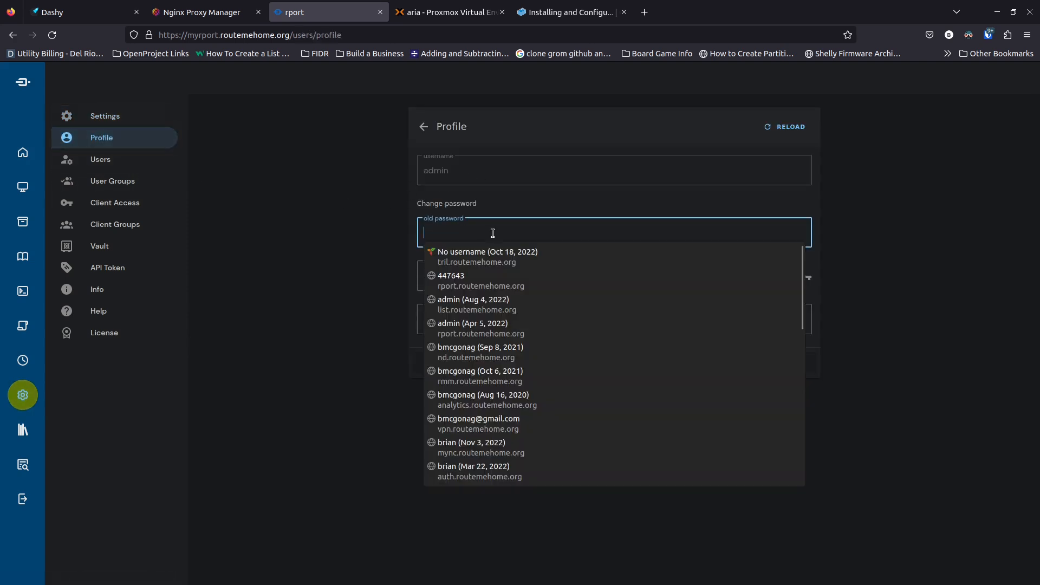
left_click(563, 278)
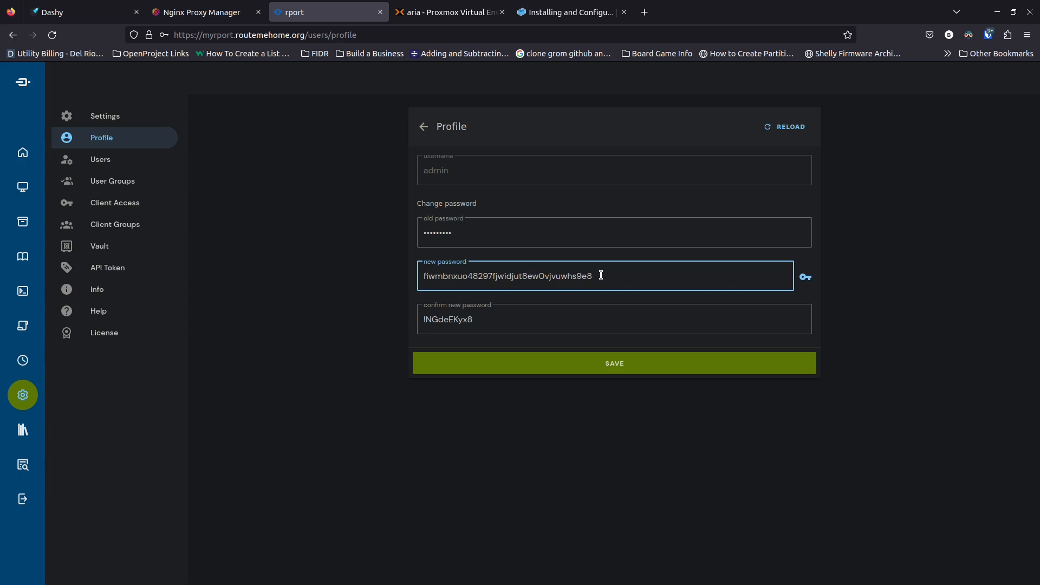
left_click_drag(600, 275, 413, 274)
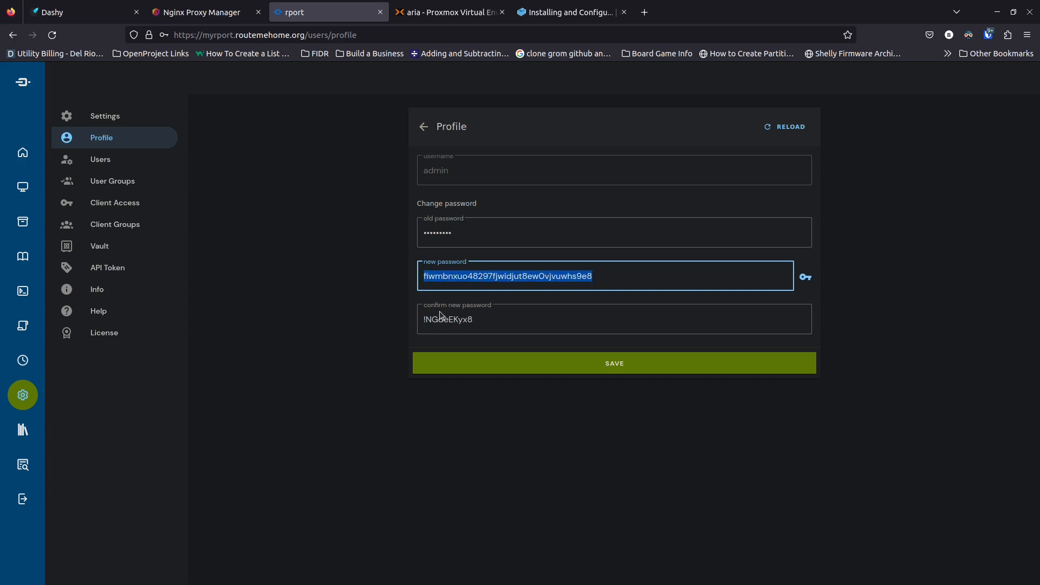
double_click(490, 322)
key("ctrl+v")
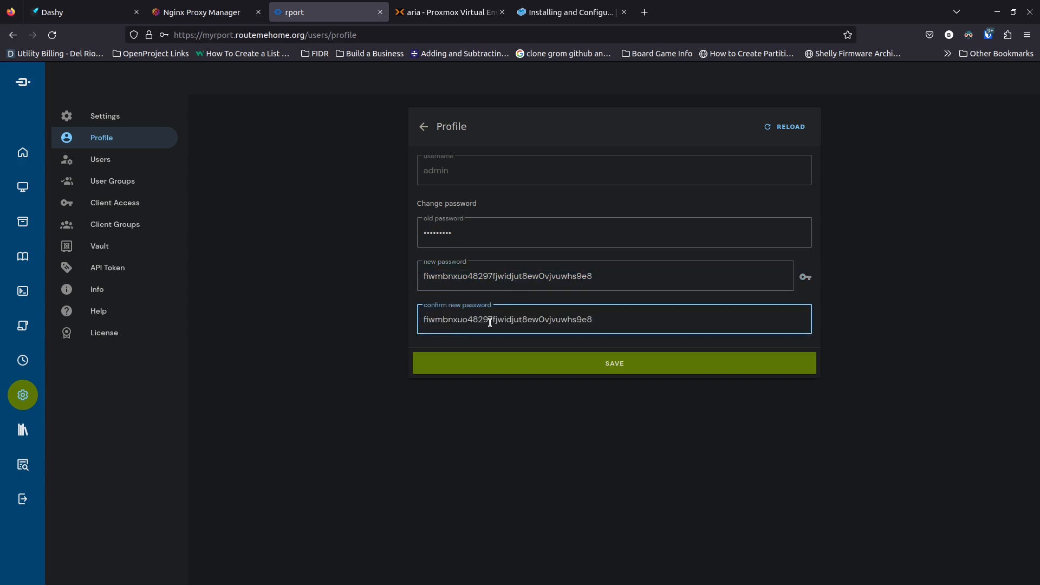
left_click(599, 363)
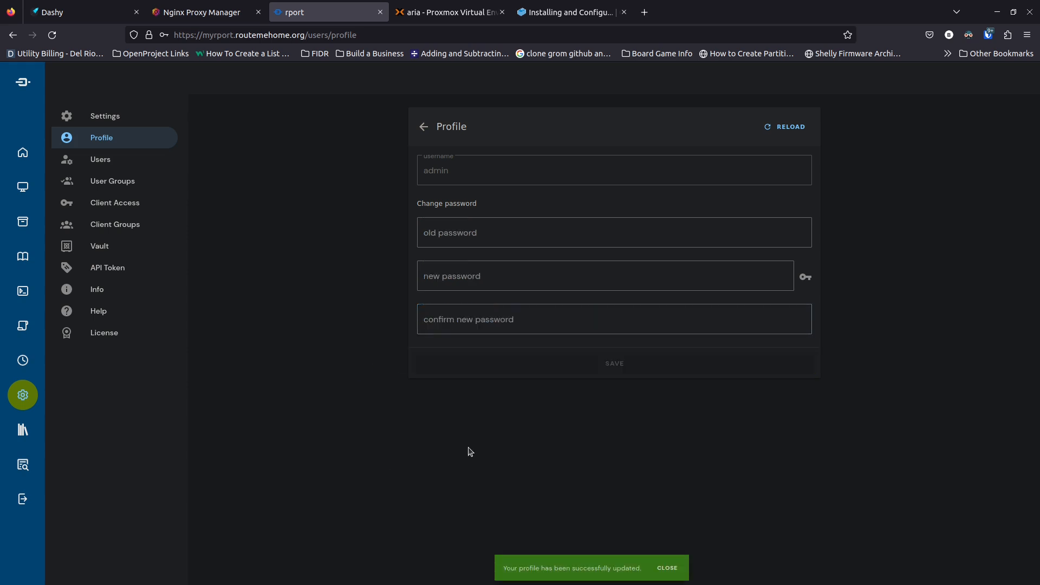
- Log out and sign back in as admin with the new password and a fresh 6-digit authenticator code
left_click(25, 494)
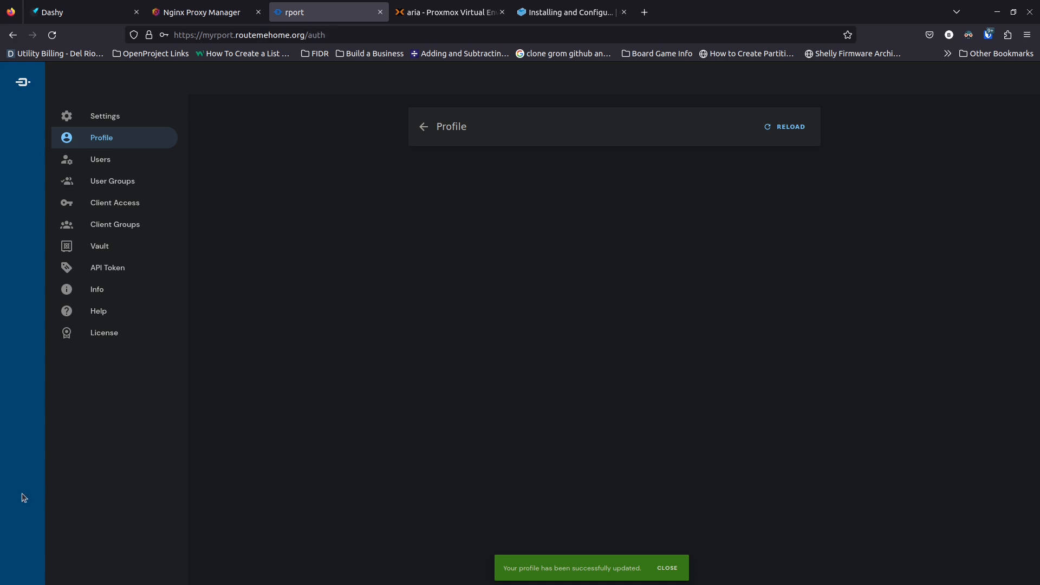
left_click(219, 270)
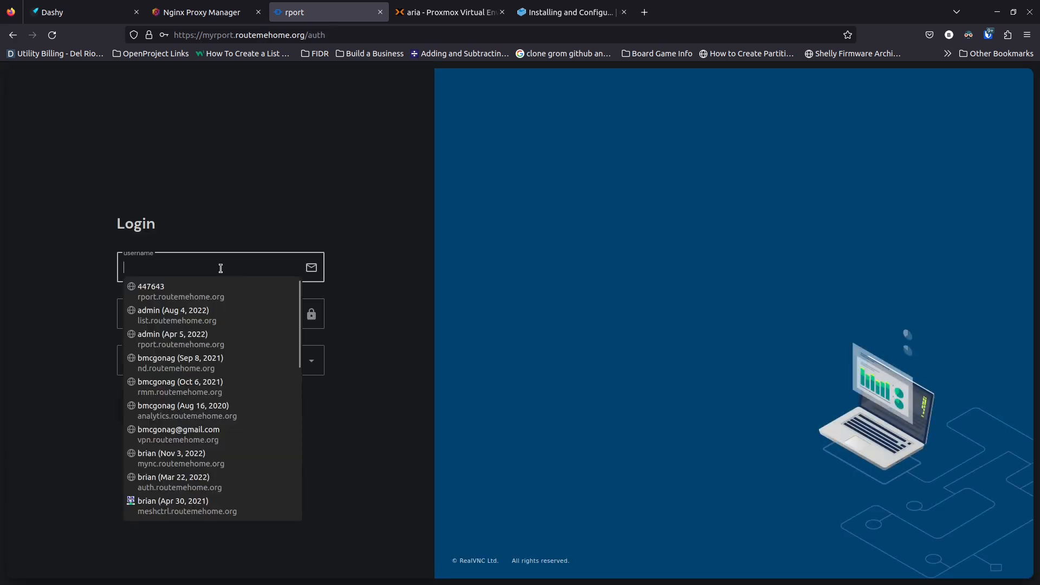
type("admin")
key("Tab")
key("ctrl+v")
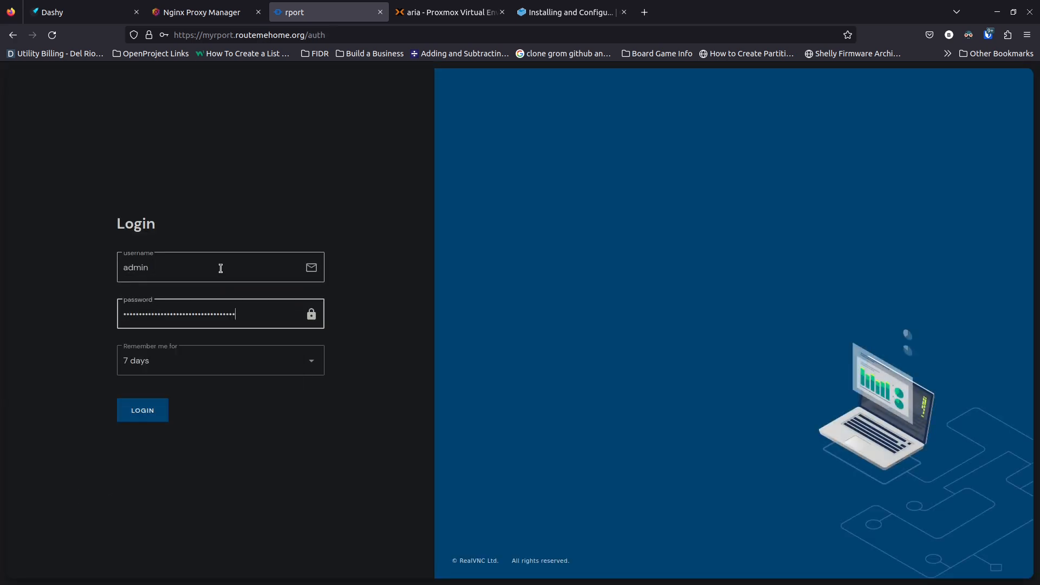
left_click(144, 413)
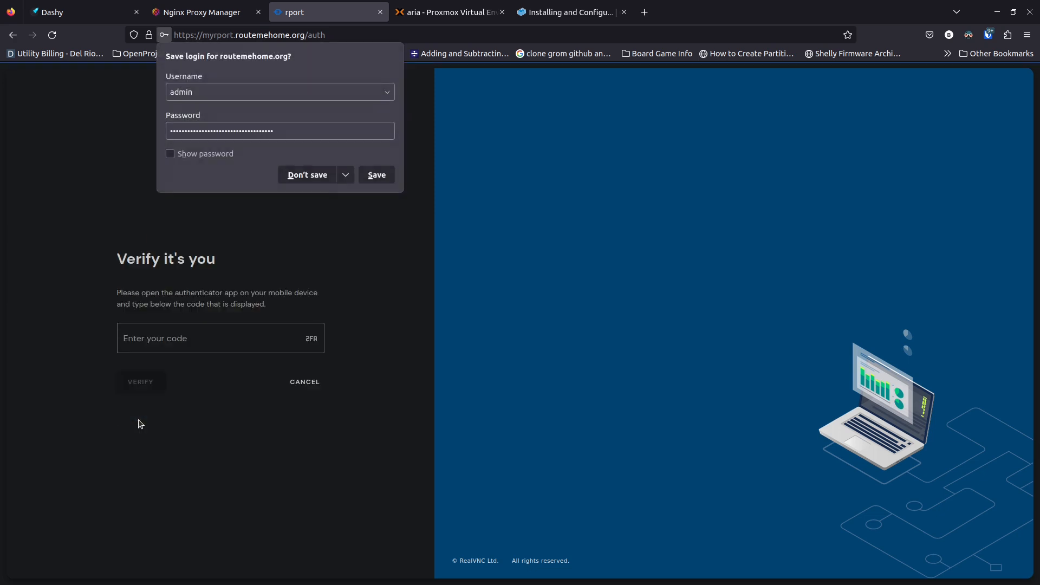
left_click(376, 175)
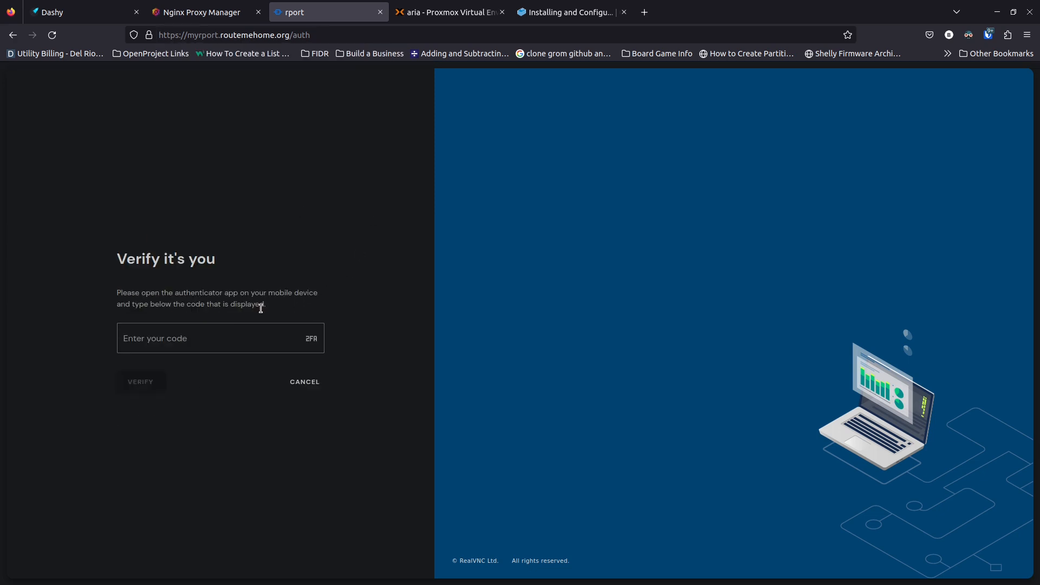
left_click(209, 339)
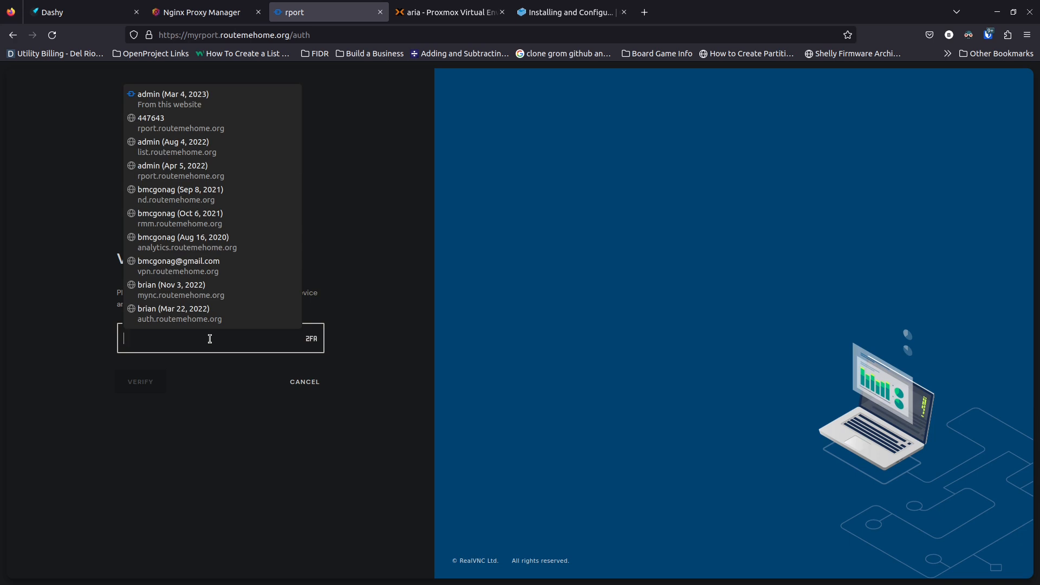
key("ctrl+v")
left_click(128, 383)
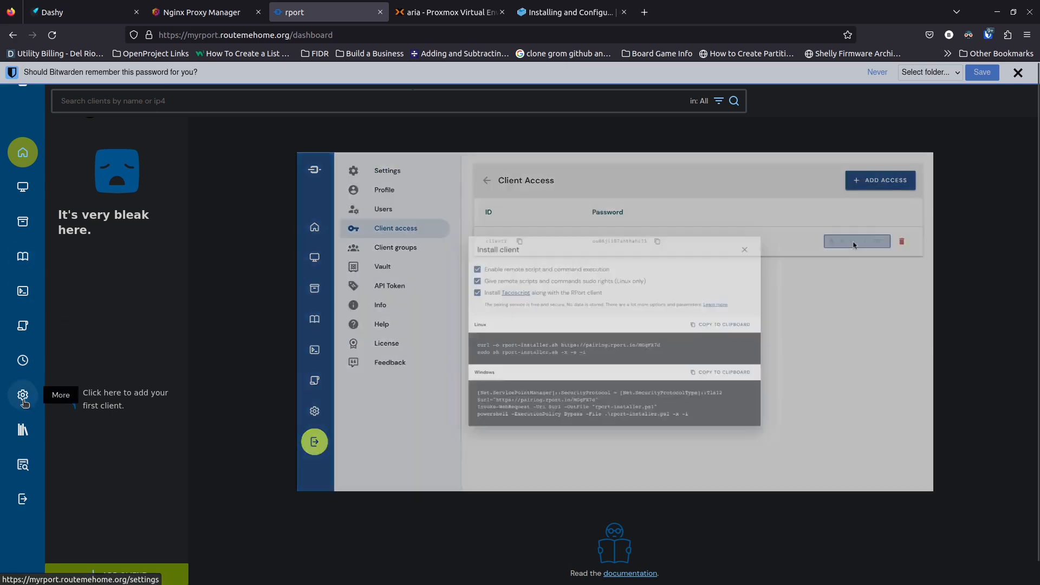
- On the Settings page, dismiss the password manager bar and turn Dark Reader off for RPort
left_click(23, 395)
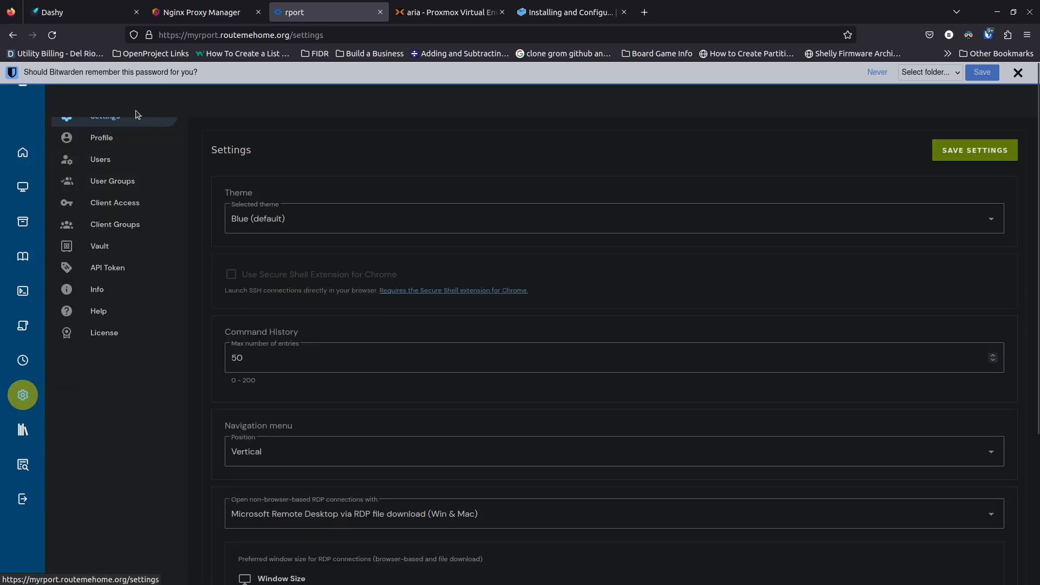
left_click(1018, 72)
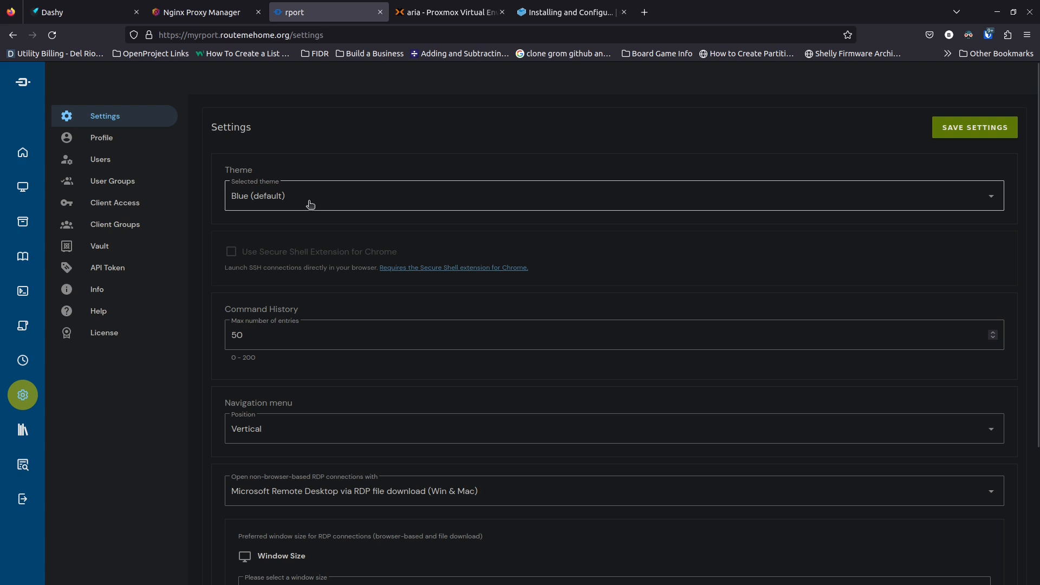
left_click(988, 36)
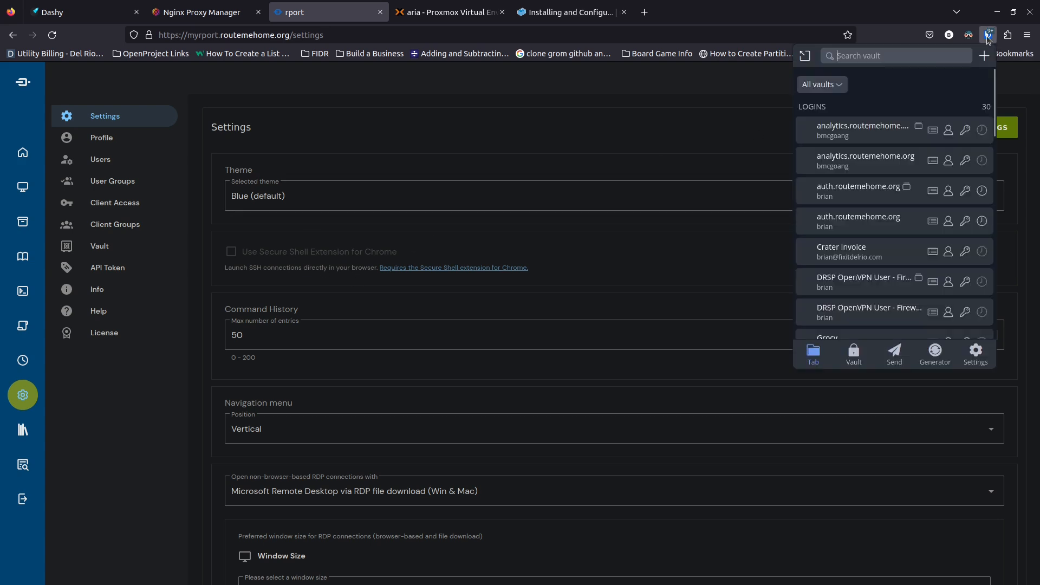
left_click(978, 43)
left_click(967, 36)
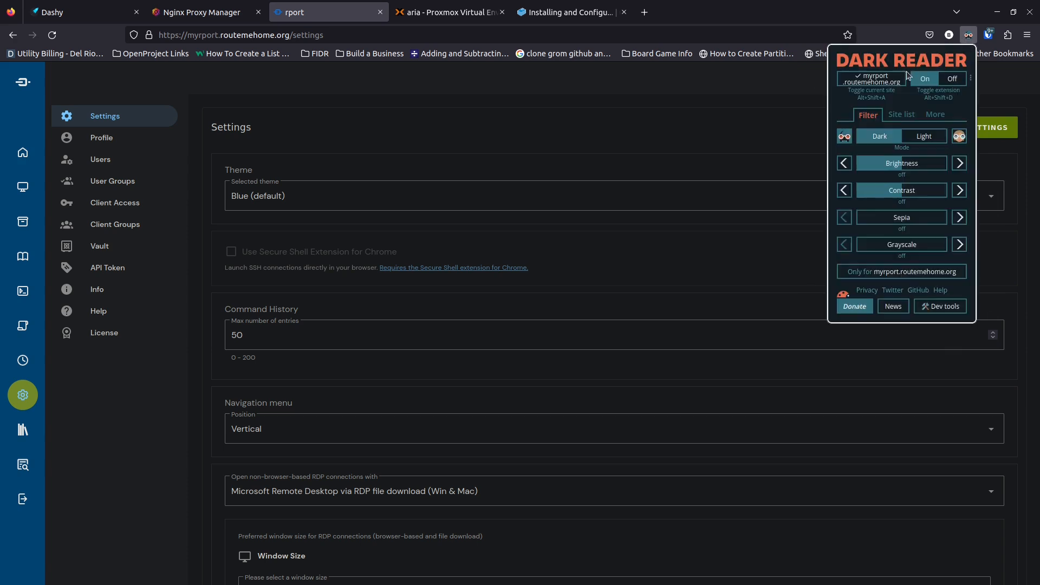
left_click(857, 82)
left_click(385, 161)
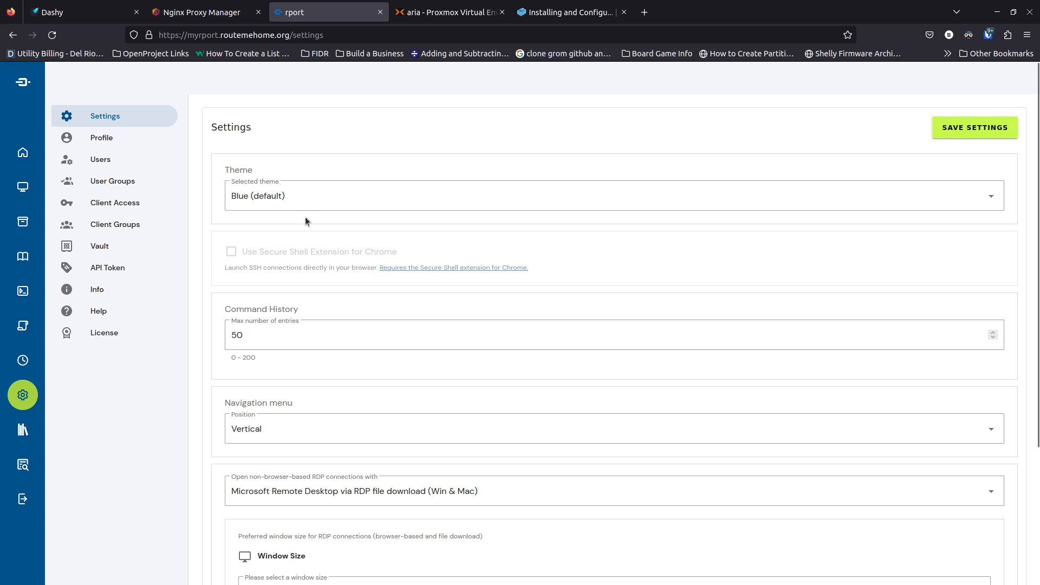
- Set the selected theme to Dark and save the settings
left_click(325, 197)
left_click(288, 224)
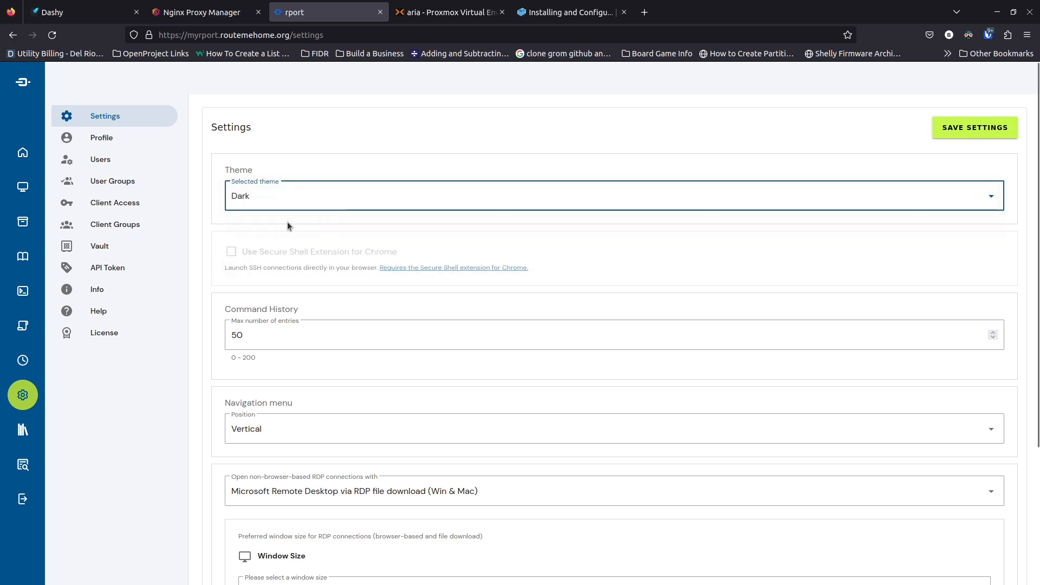
left_click(940, 131)
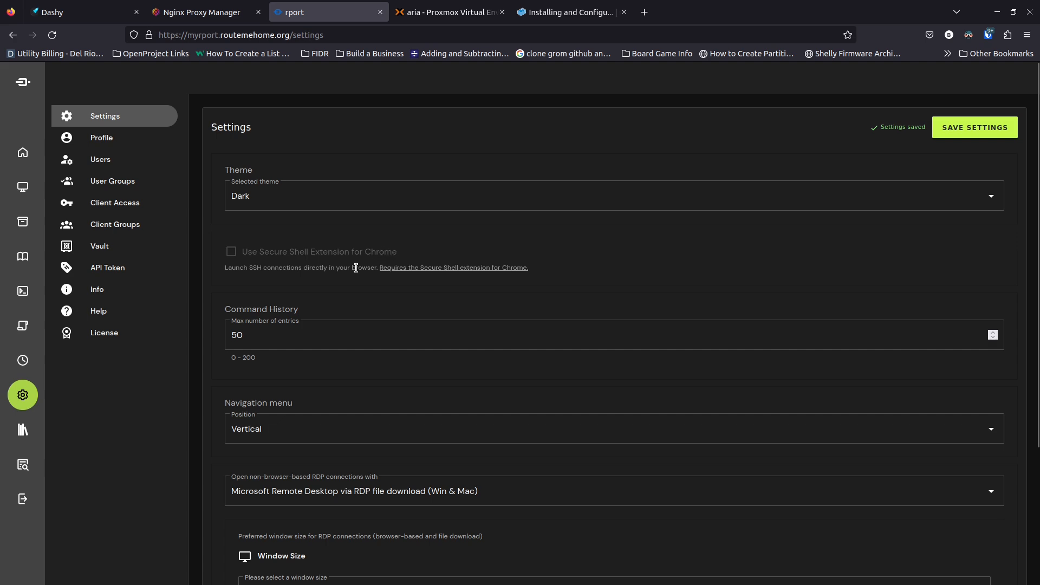
- Make non-browser RDP connections open via an rdp:// schema link
scroll(305, 259, "down", 3)
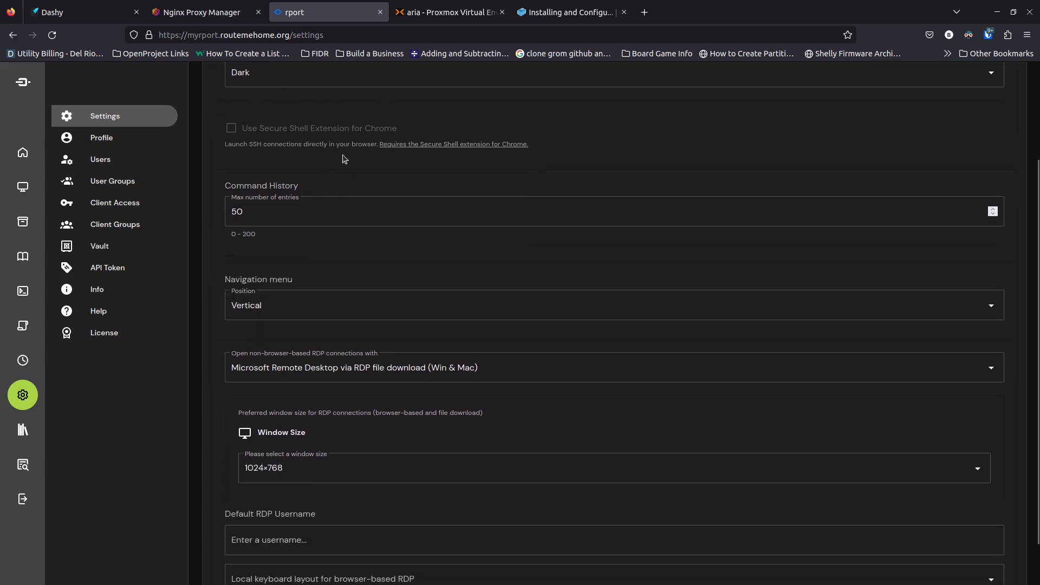
scroll(345, 166, "down", 2)
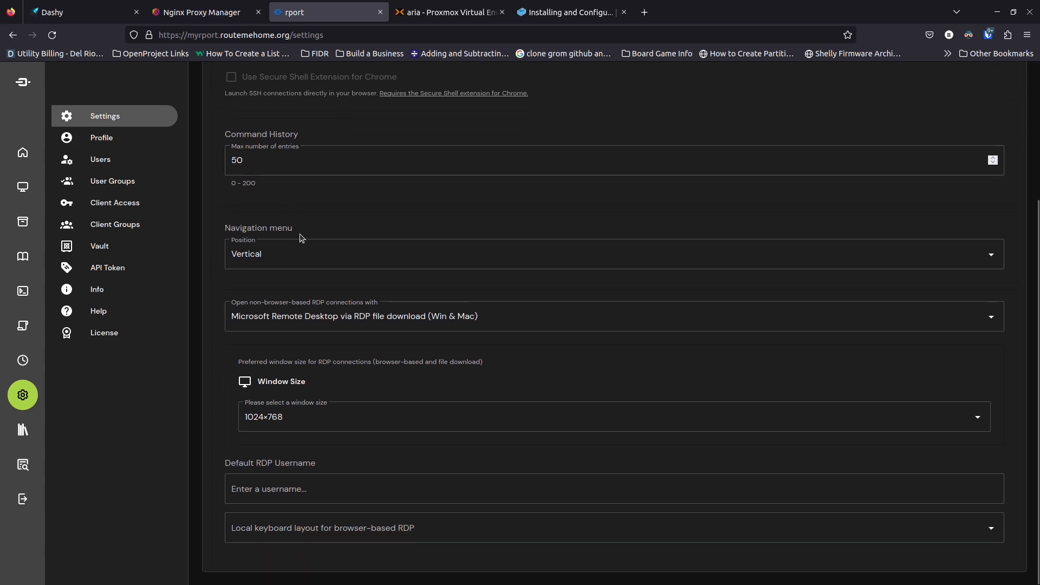
left_click(301, 316)
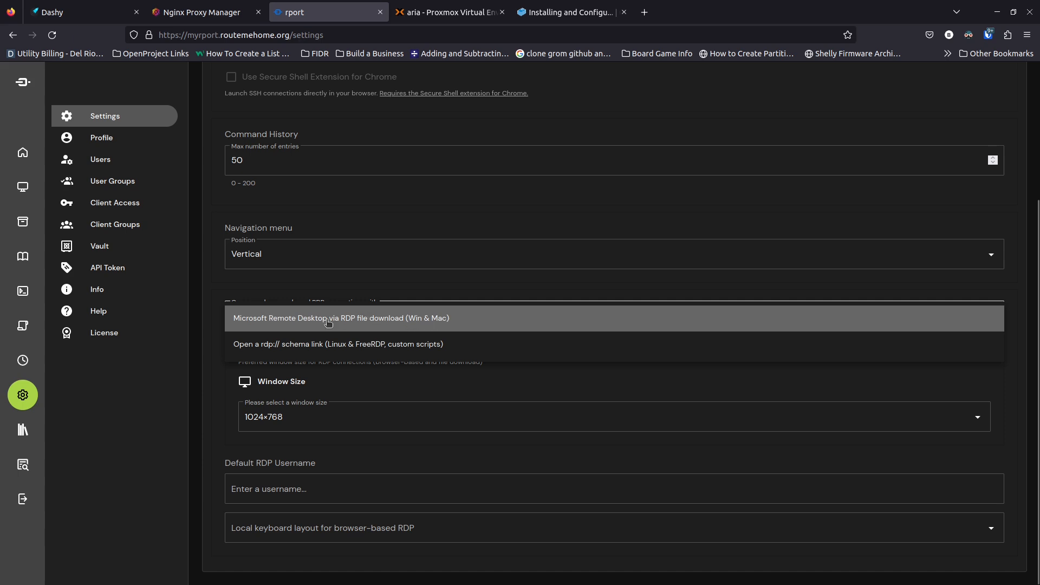
left_click(299, 345)
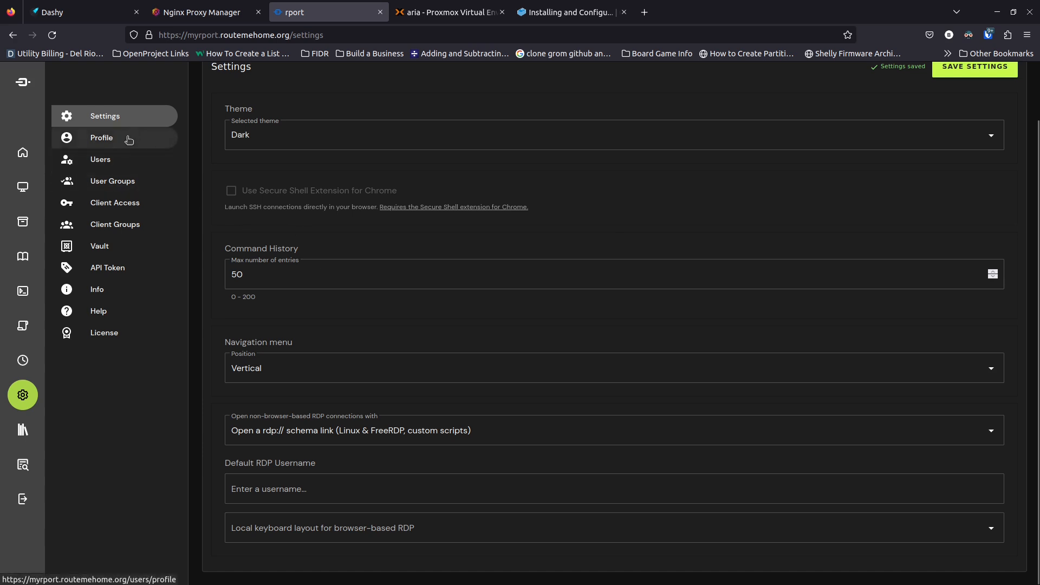
- Browse Users, User Groups, Client Access, Client Groups, Vault and API Token, ending on the Info page
left_click(122, 163)
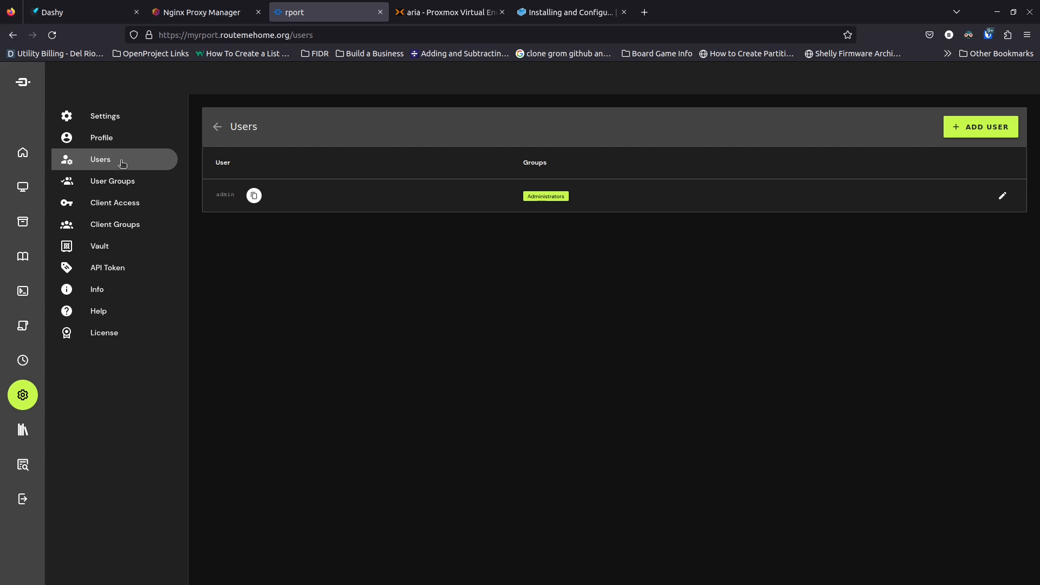
left_click(138, 187)
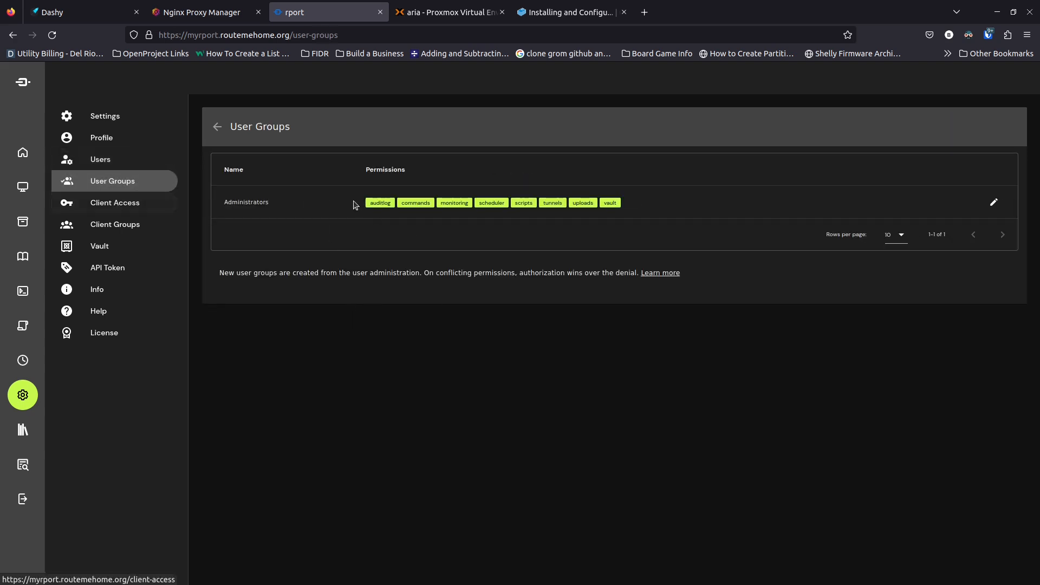
left_click(129, 211)
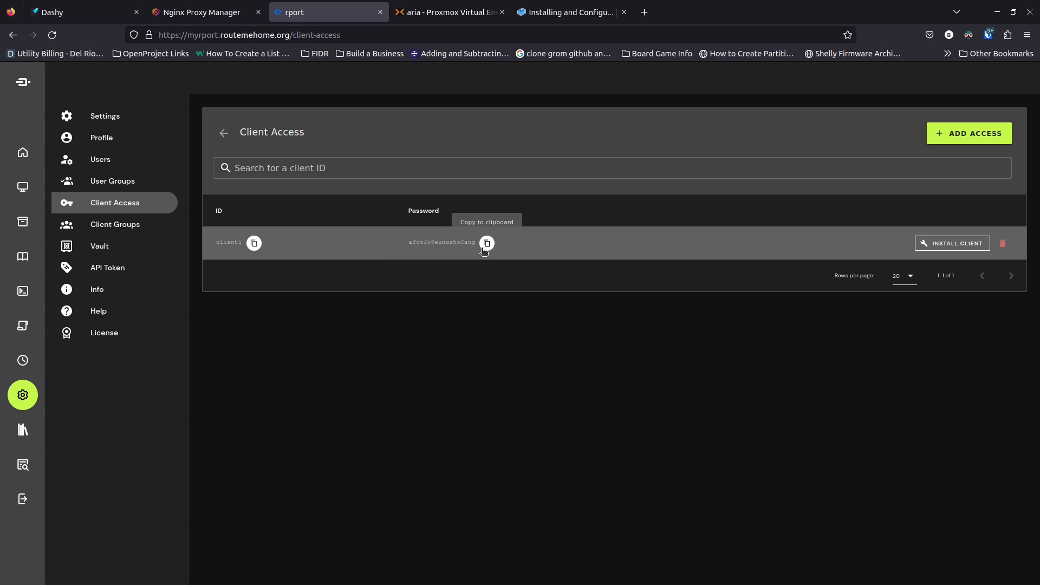
left_click(140, 227)
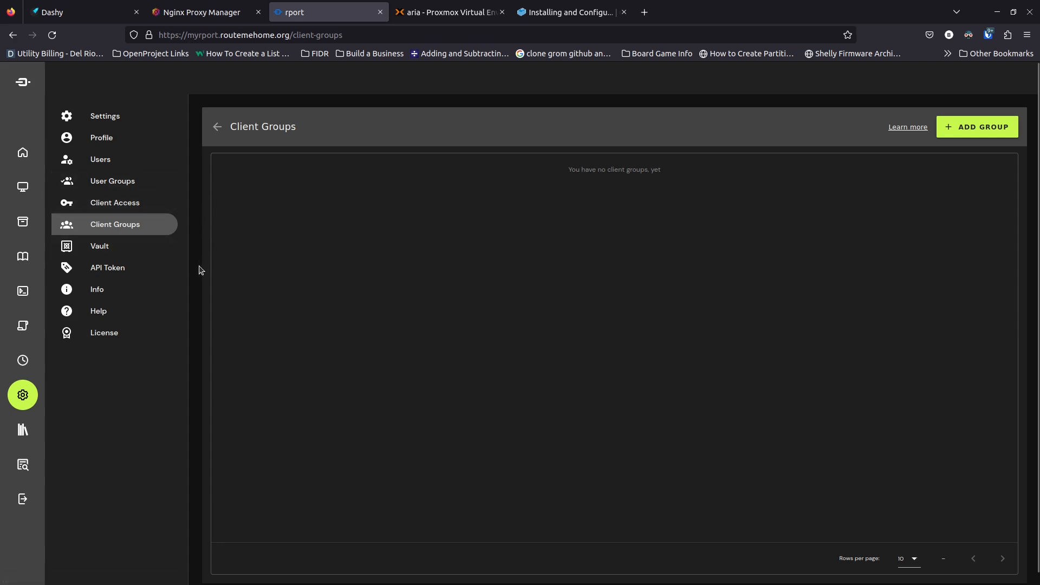
left_click(121, 248)
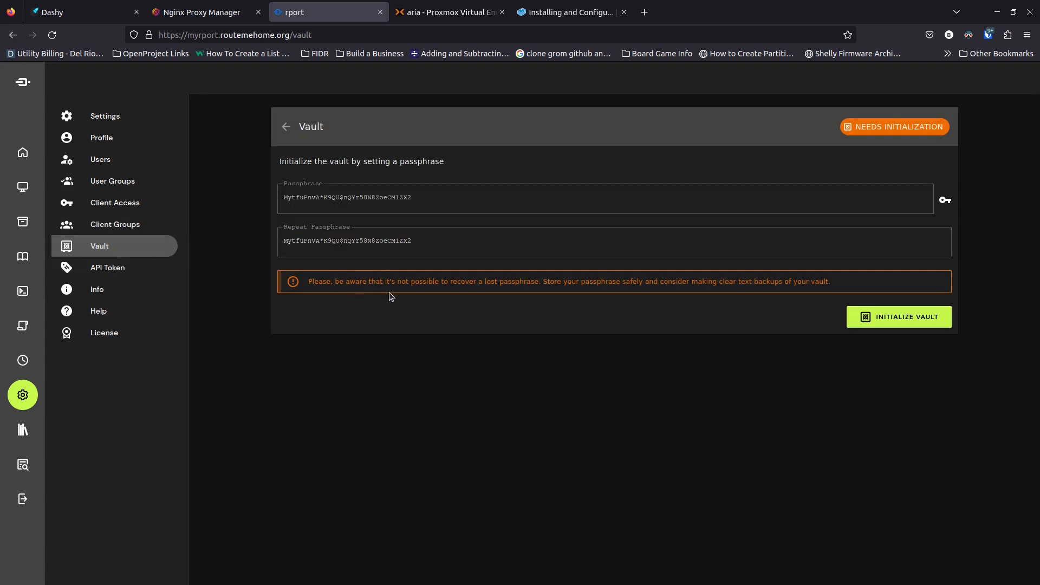
left_click(112, 268)
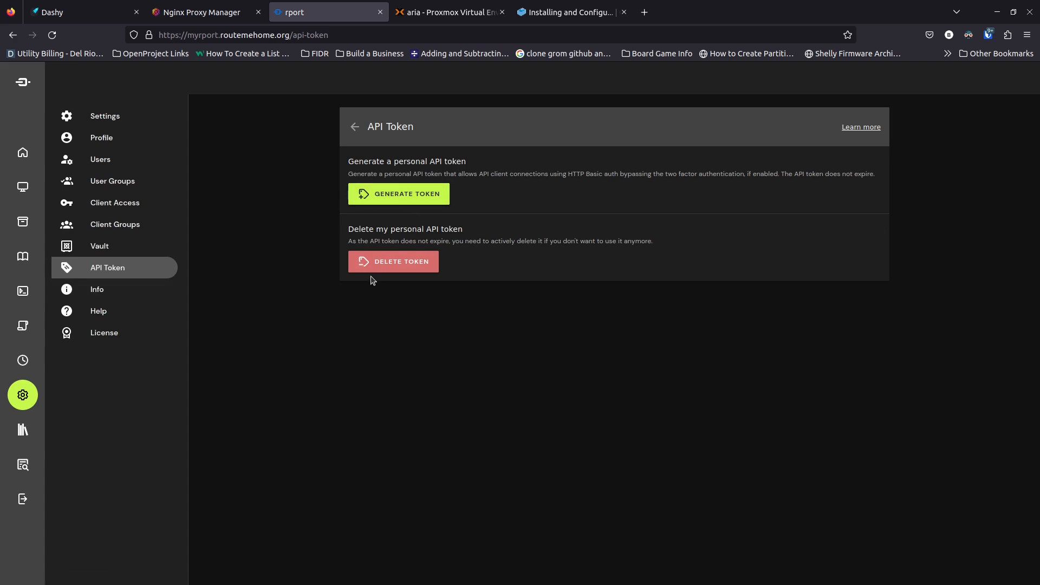
left_click(112, 294)
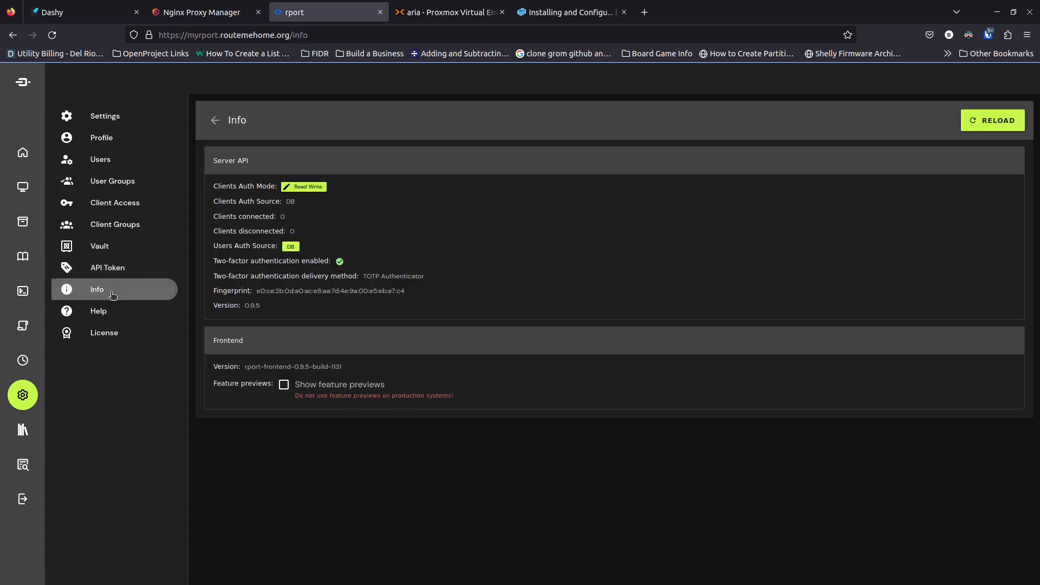
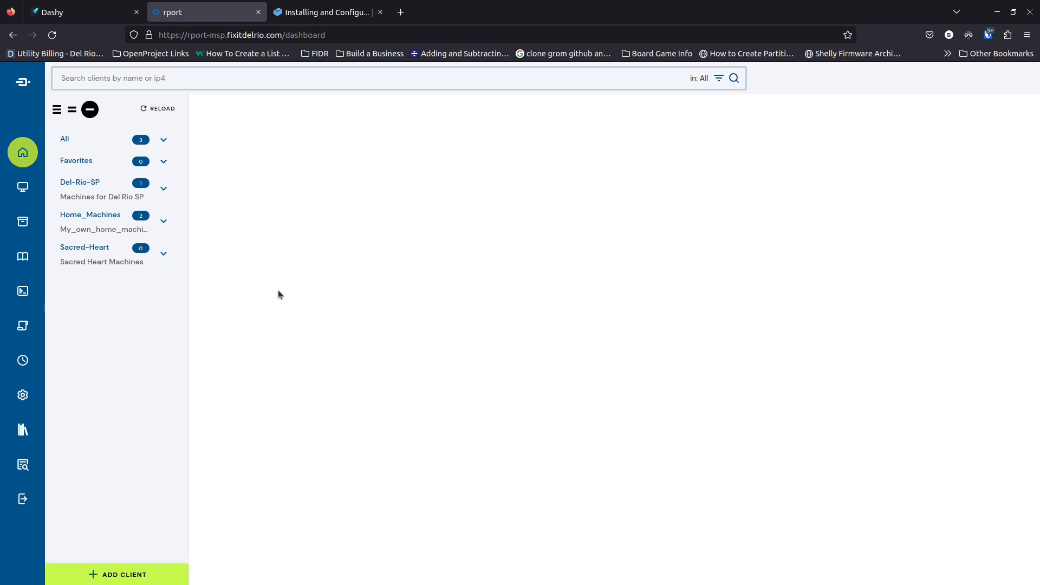
- Delete the admin user account, then look over User Groups and the Profile page
left_click(24, 395)
left_click(111, 160)
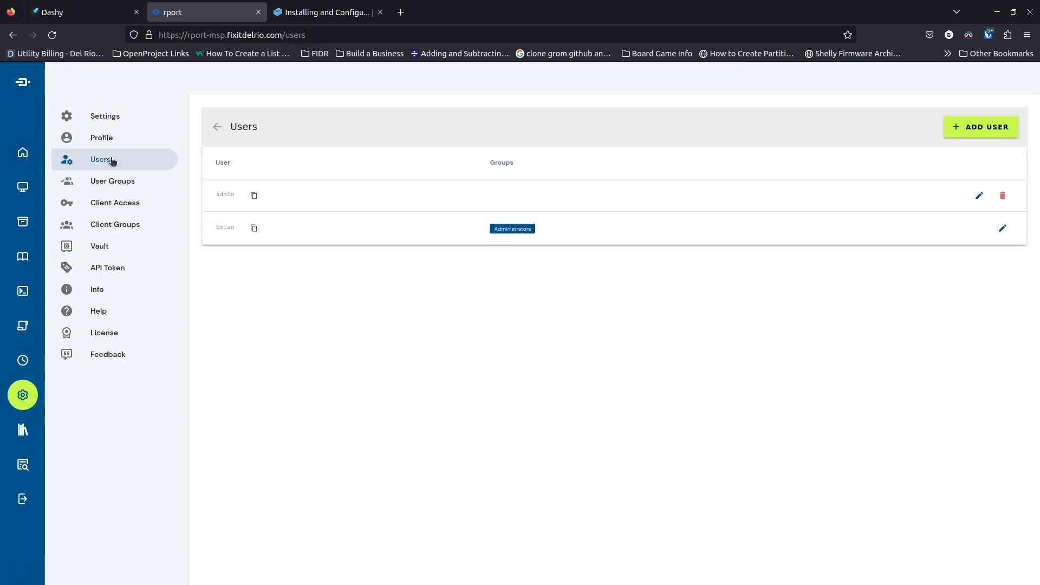
left_click(258, 201)
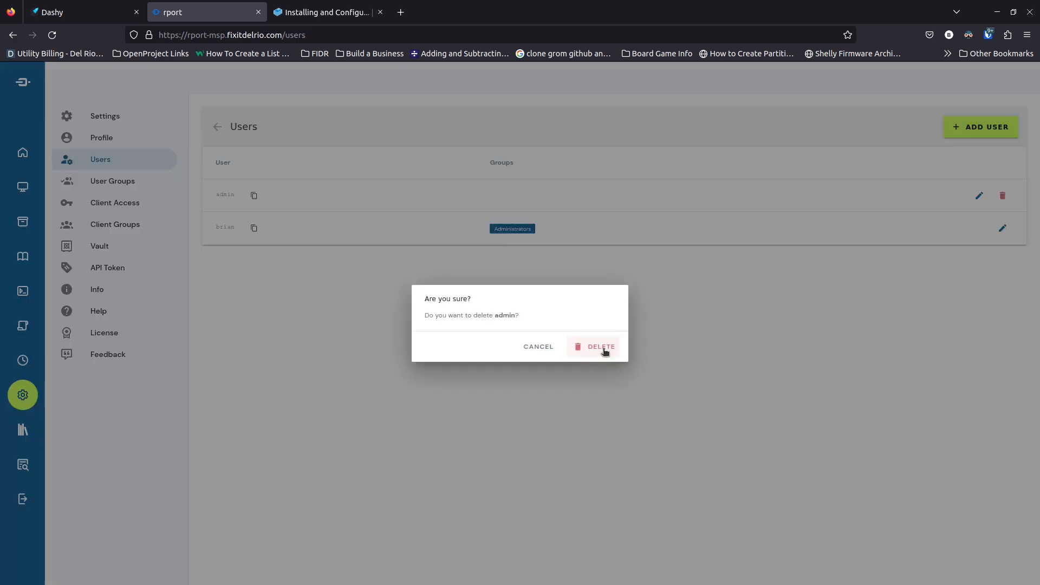
left_click(603, 349)
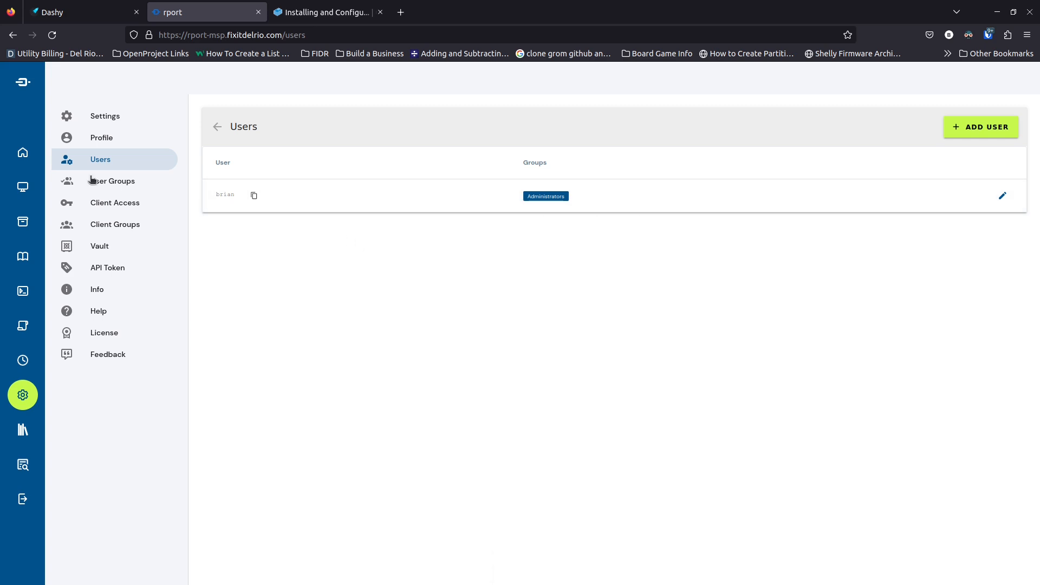
left_click(108, 184)
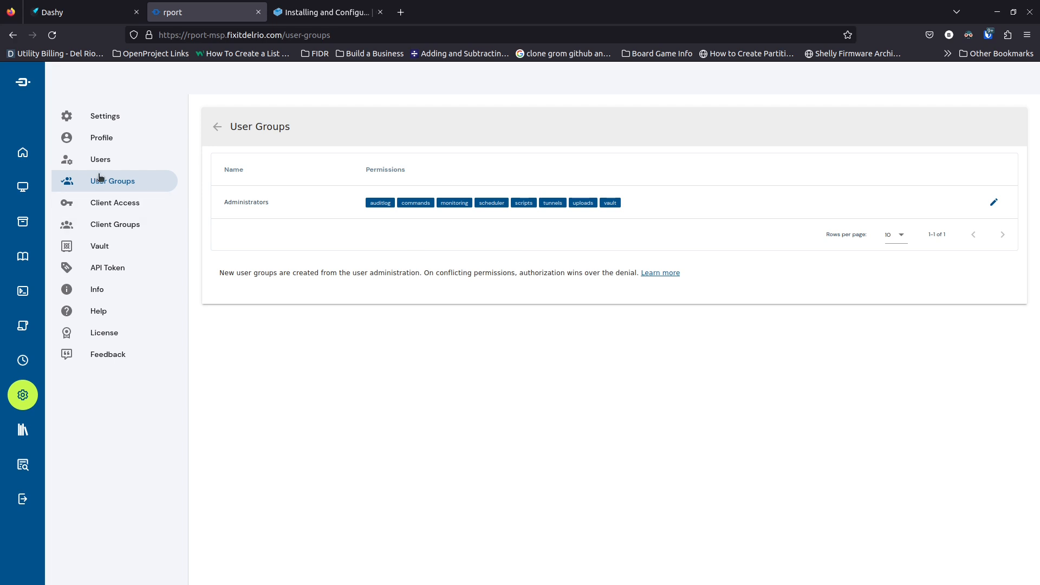
left_click(107, 144)
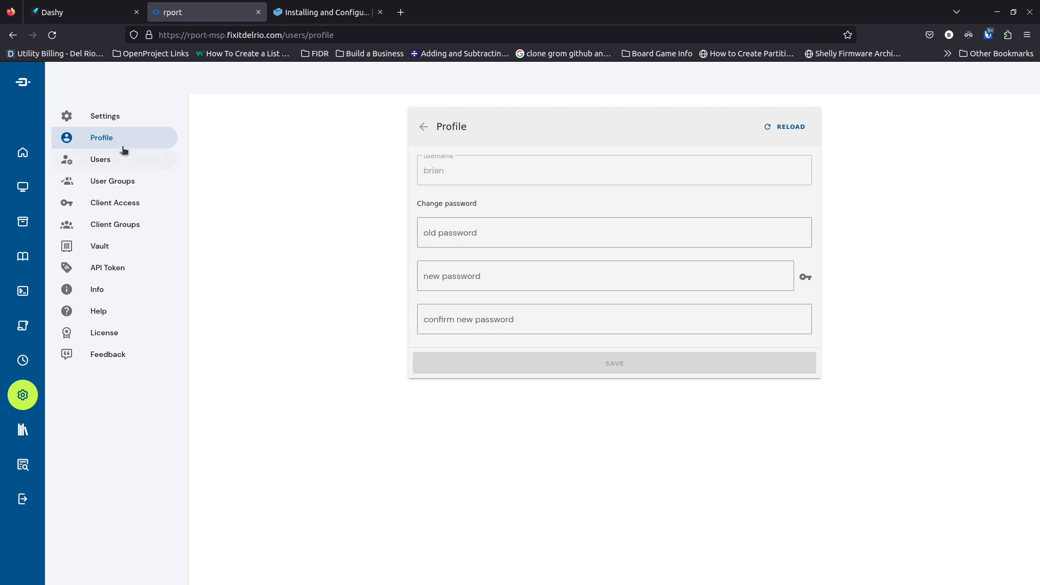
- Switch the selected theme to Dark and save the settings
left_click(105, 116)
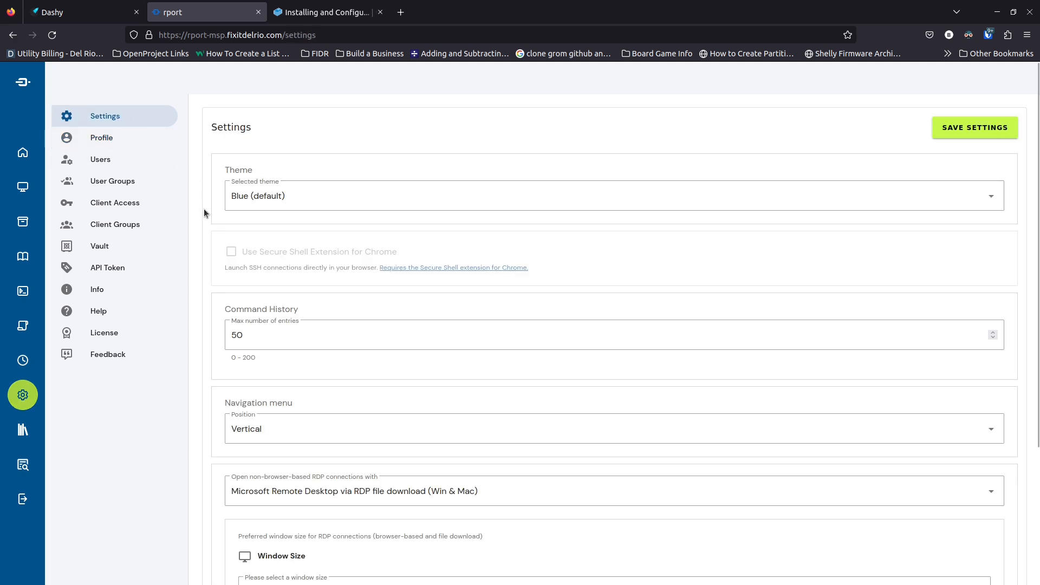
left_click(321, 199)
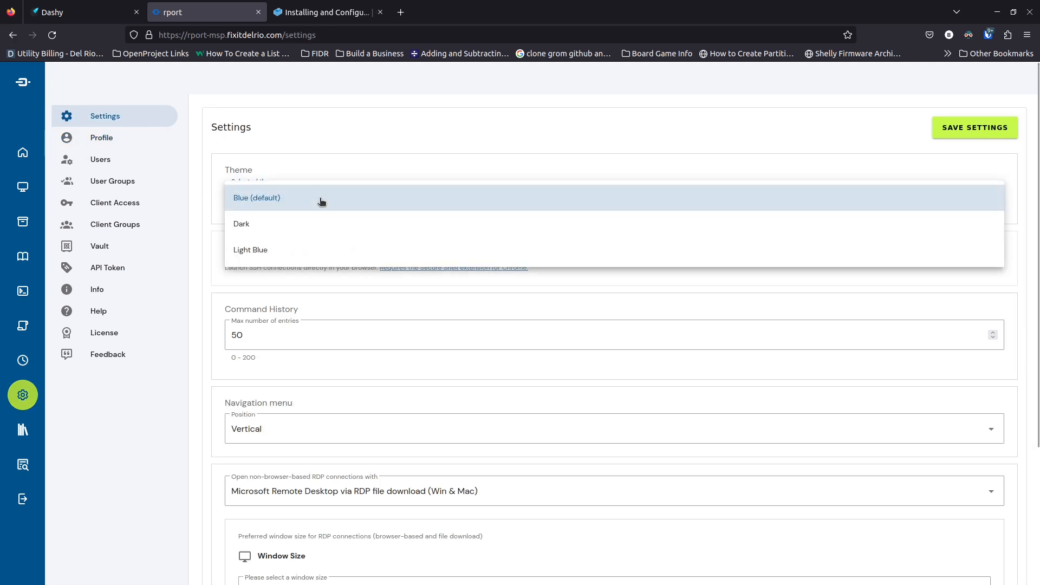
left_click(285, 230)
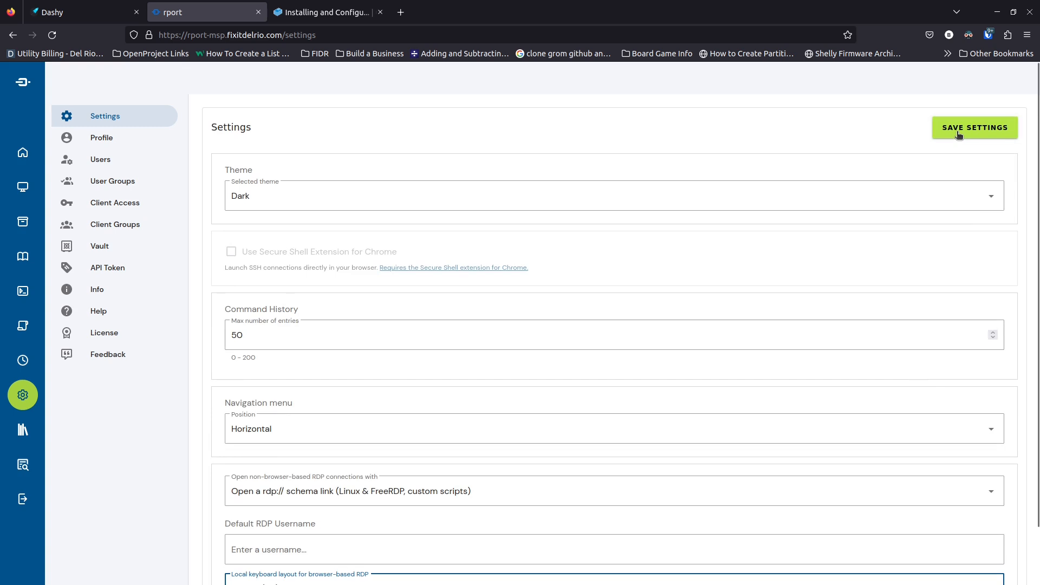
left_click(960, 133)
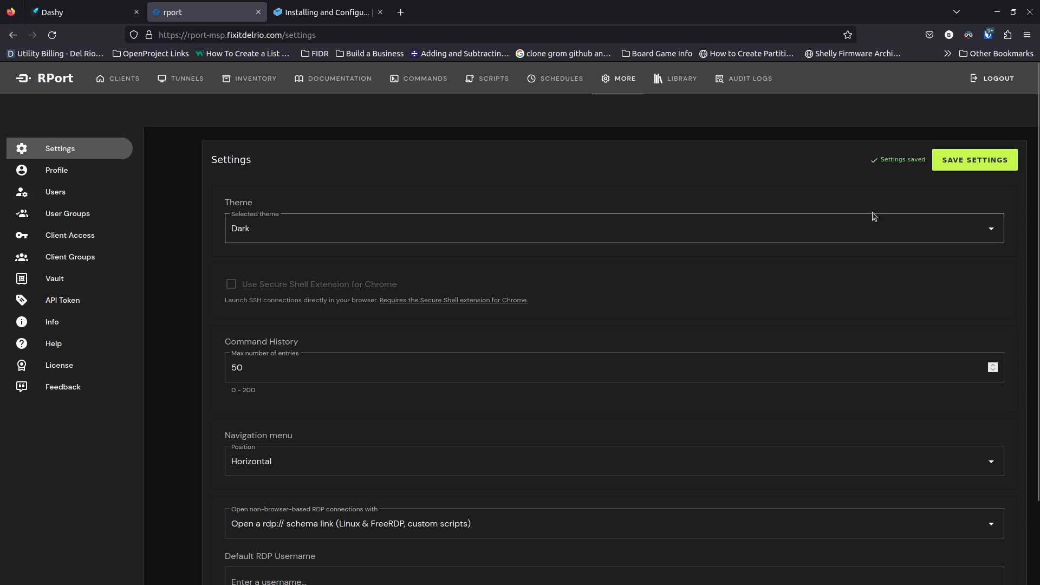
- Set the navigation menu position to Vertical and save the settings
scroll(872, 216, "down", 1)
left_click(58, 170)
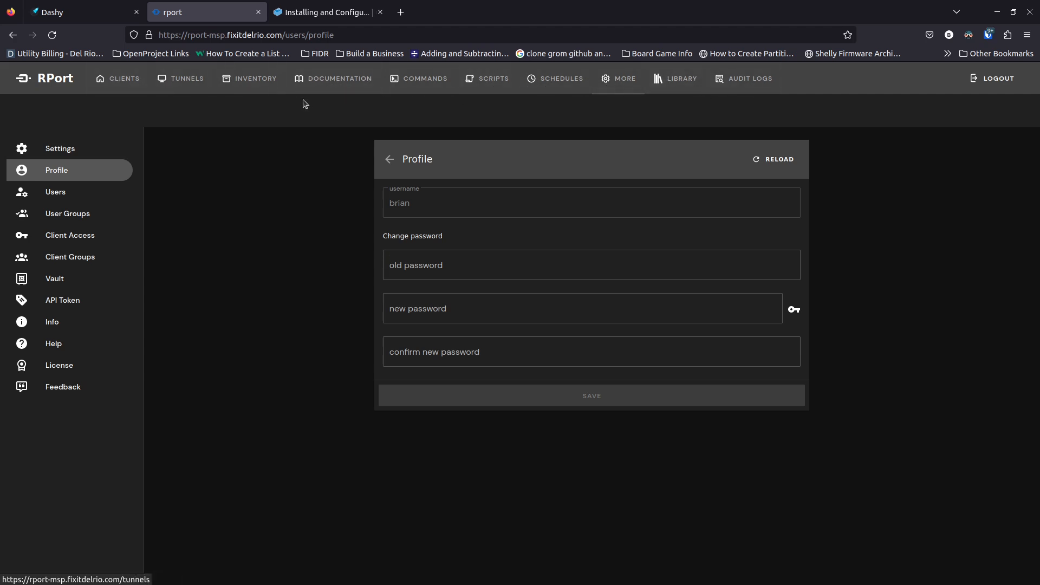
left_click(75, 157)
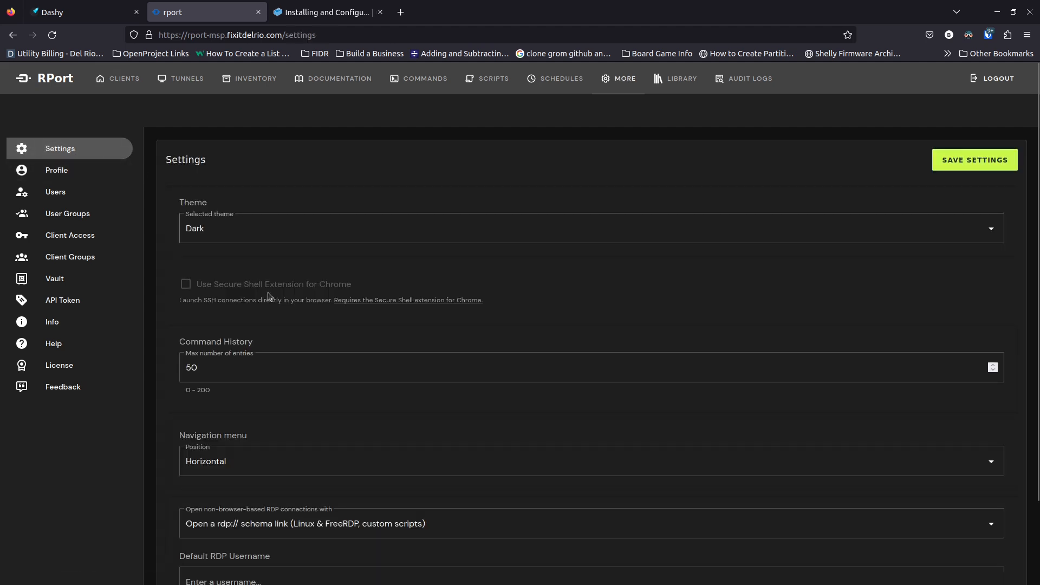
scroll(276, 385, "down", 2)
left_click(277, 381)
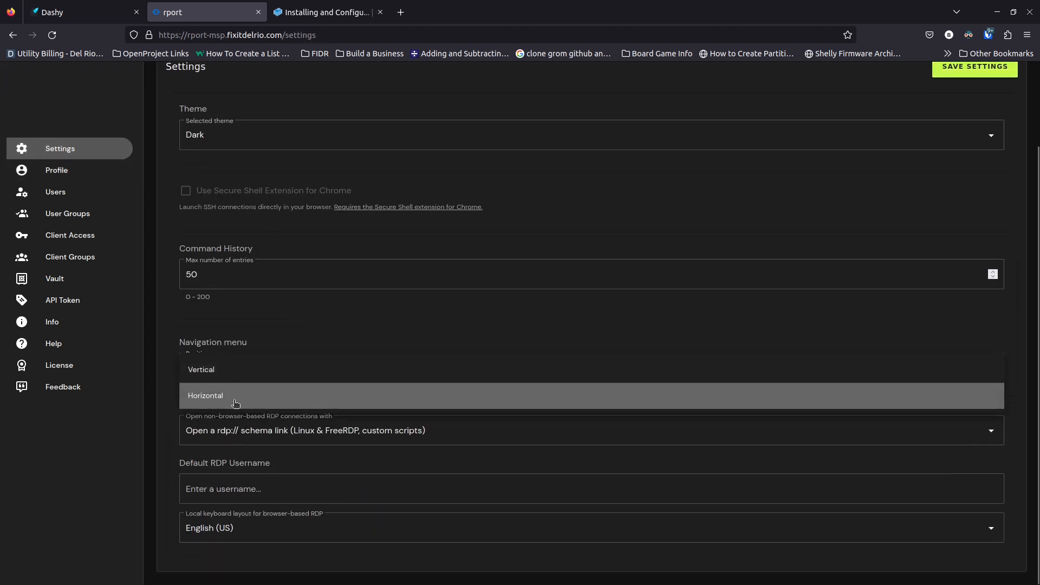
left_click(232, 376)
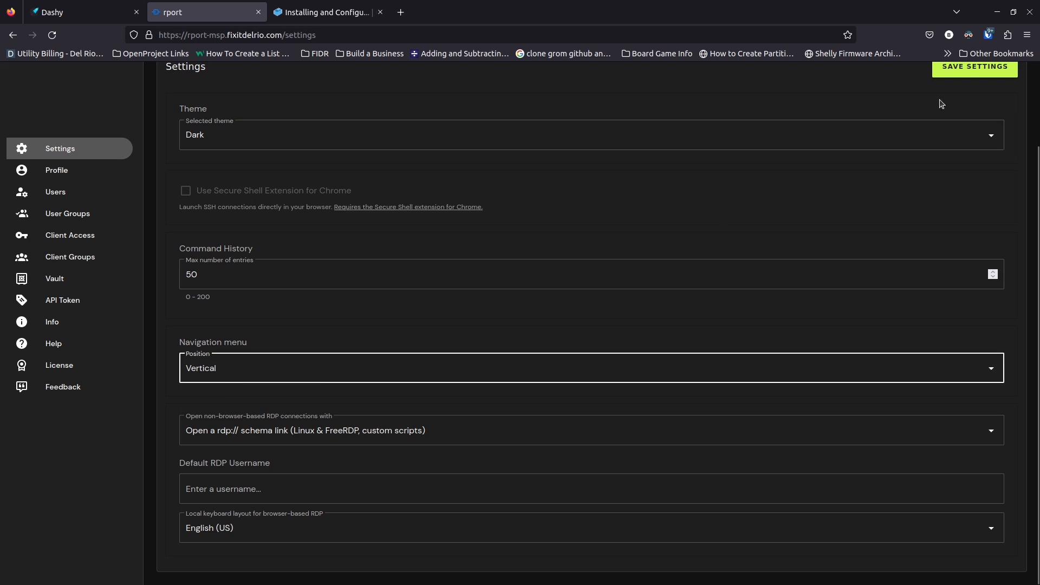
left_click(973, 68)
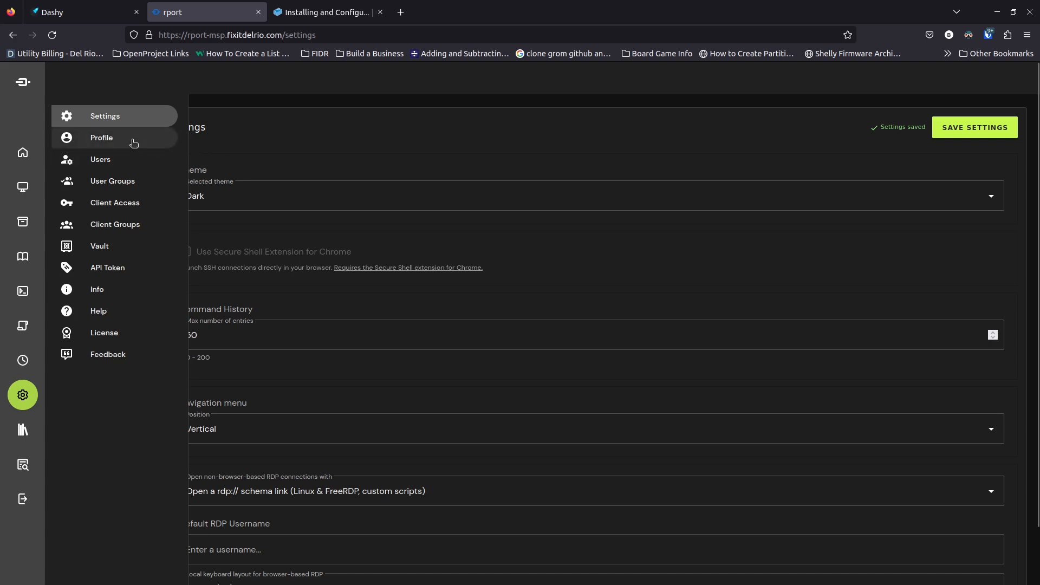
- Add client access 'Win11-VM' with a generated password and copy its Windows installer command
left_click(138, 205)
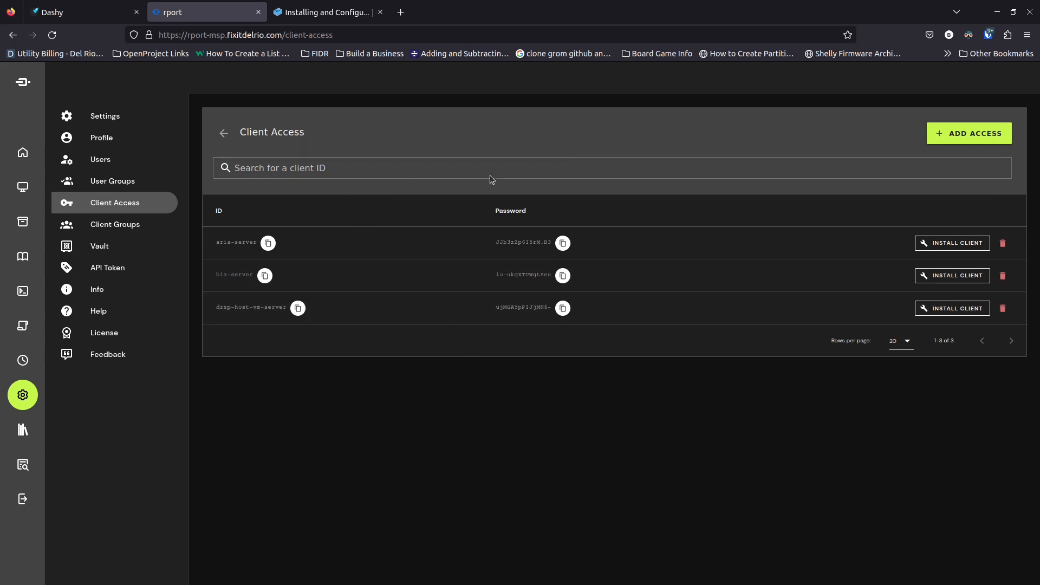
left_click(968, 135)
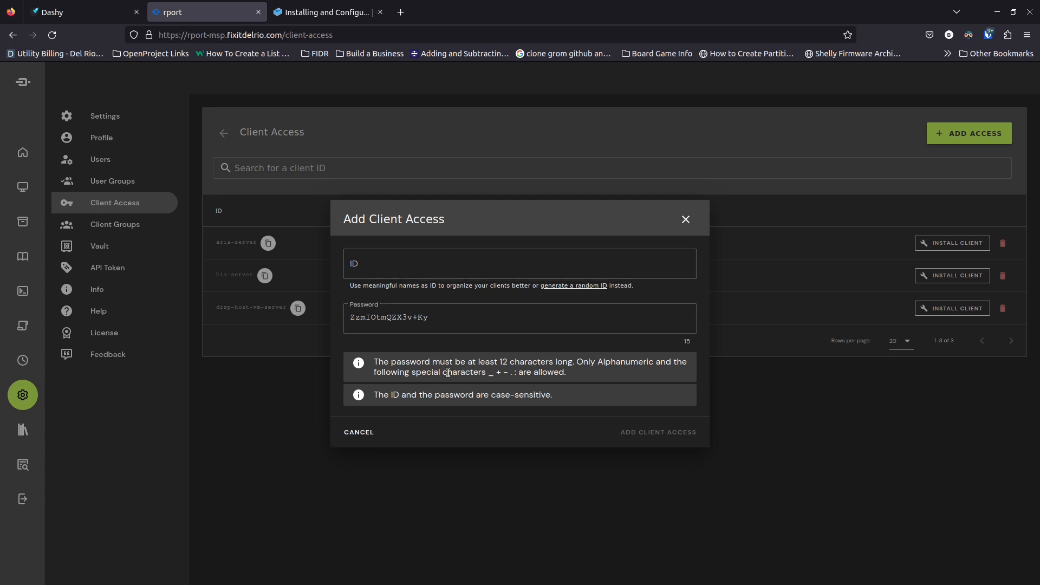
left_click(435, 256)
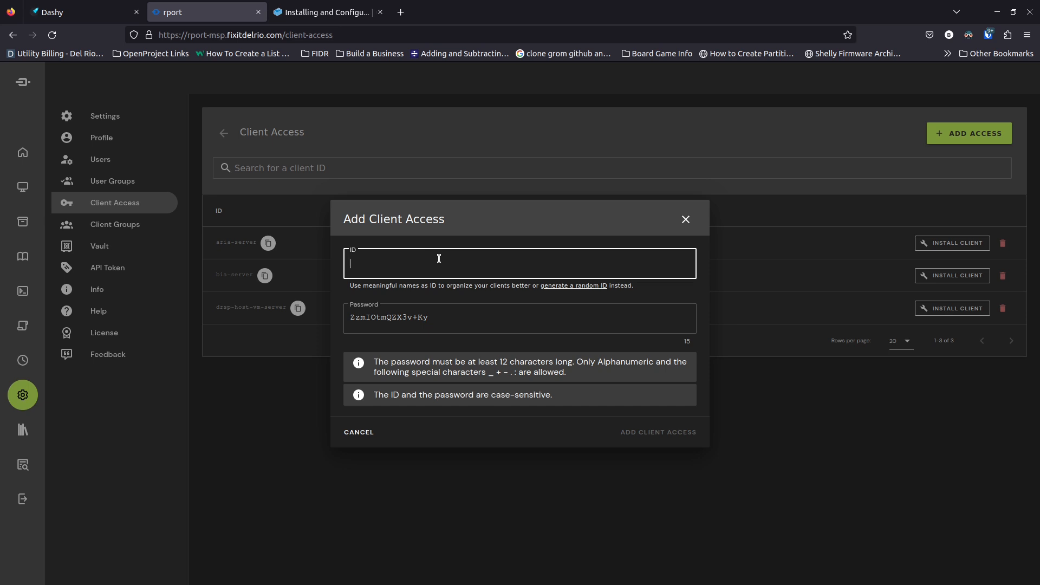
type("Win11-VM")
left_click(432, 318)
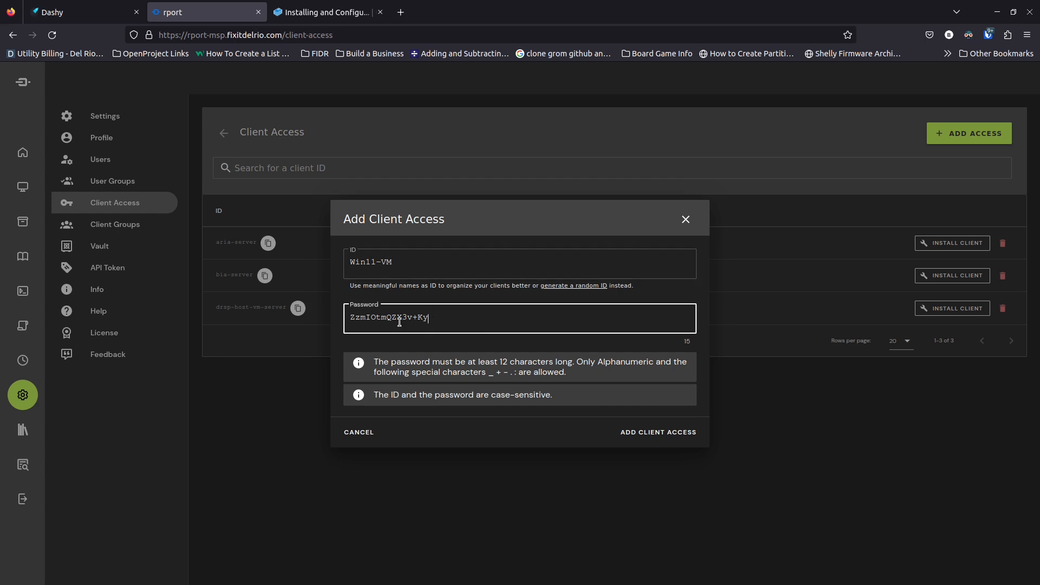
left_click(657, 432)
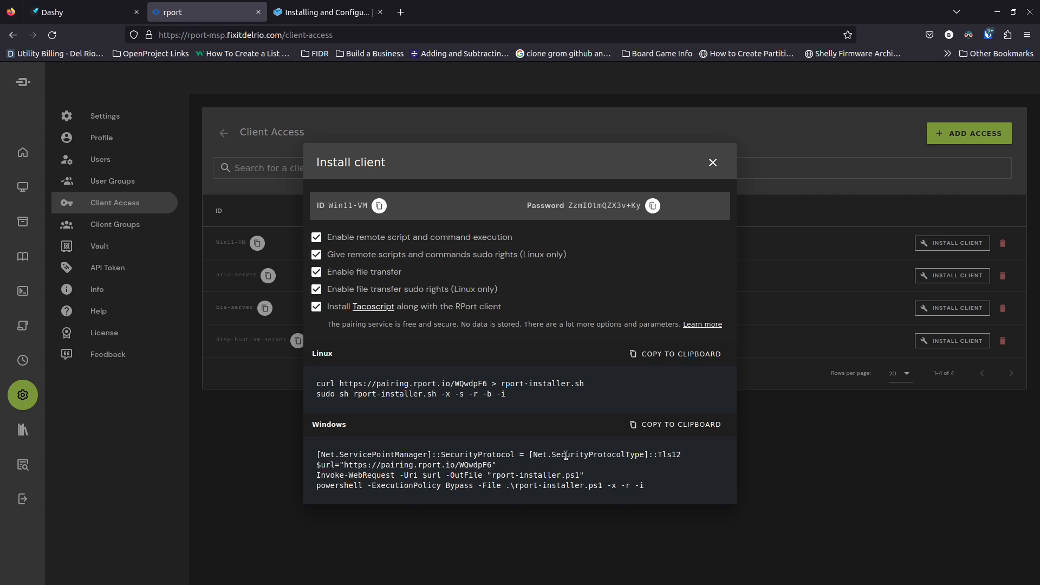
left_click(660, 426)
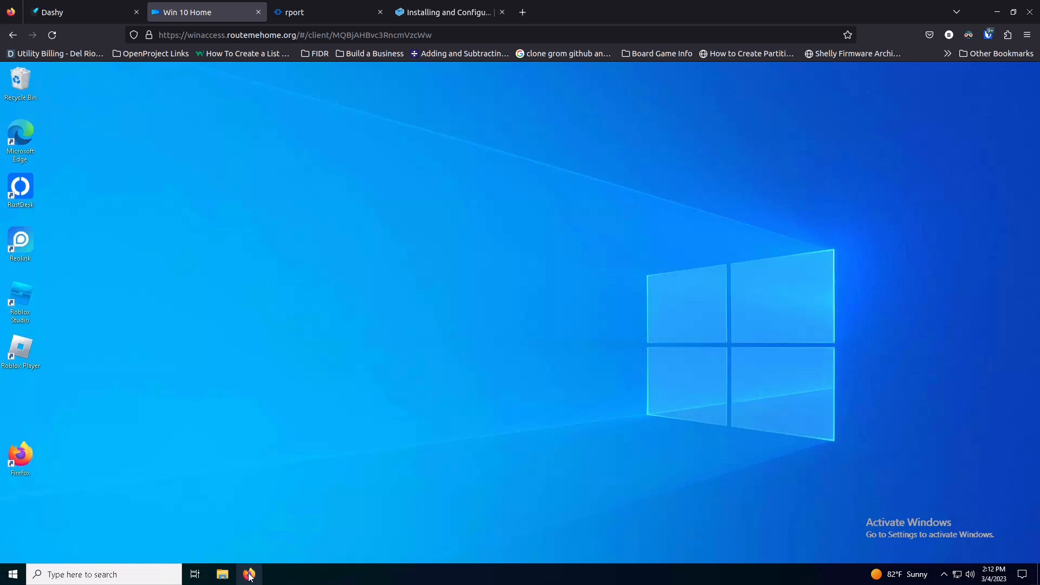
- Open Firefox on the remote Windows VM and sign in to RPort, declining to save the login
left_click(249, 575)
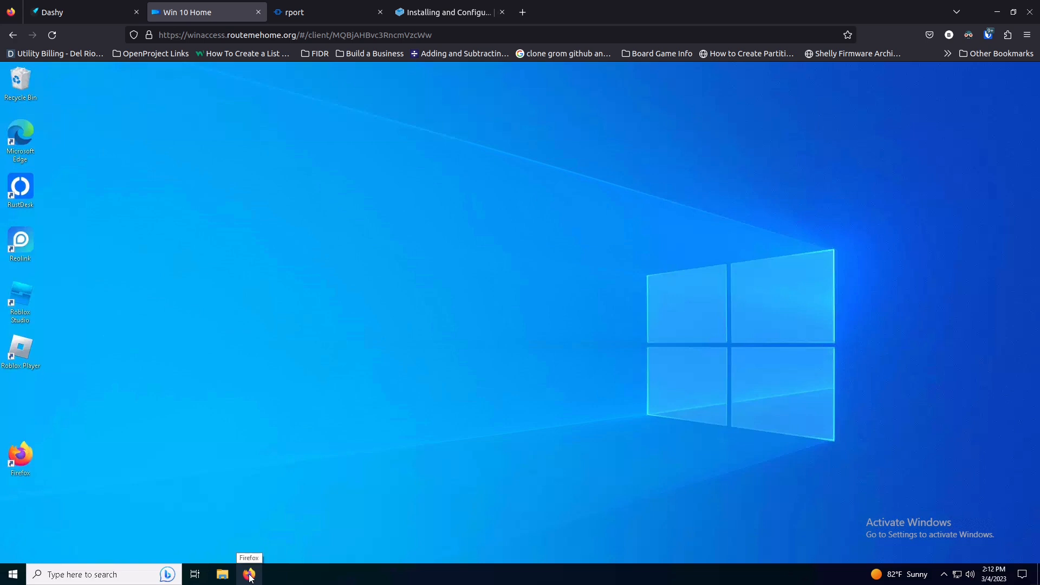
left_click(249, 575)
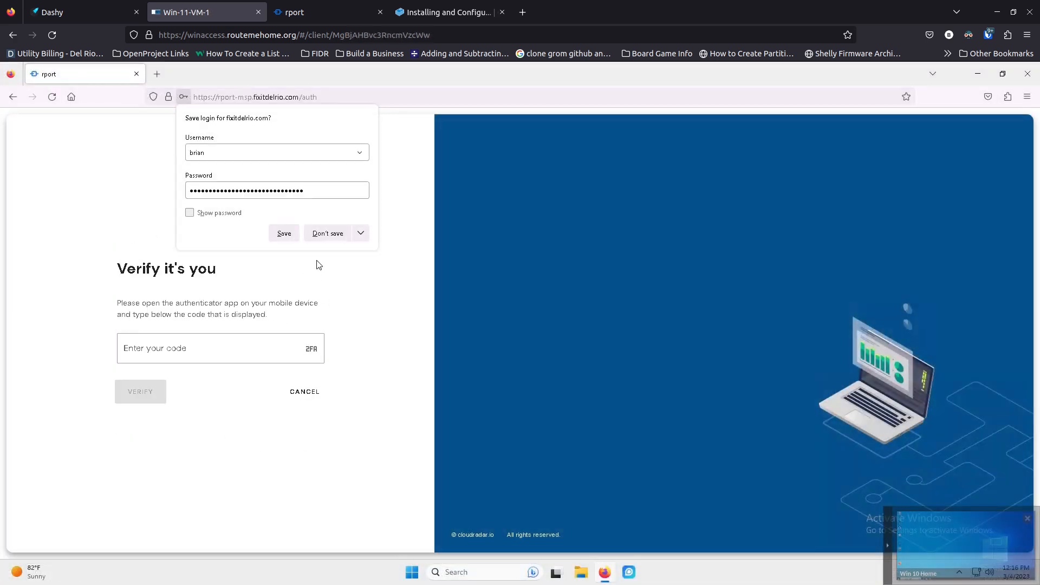
left_click(334, 234)
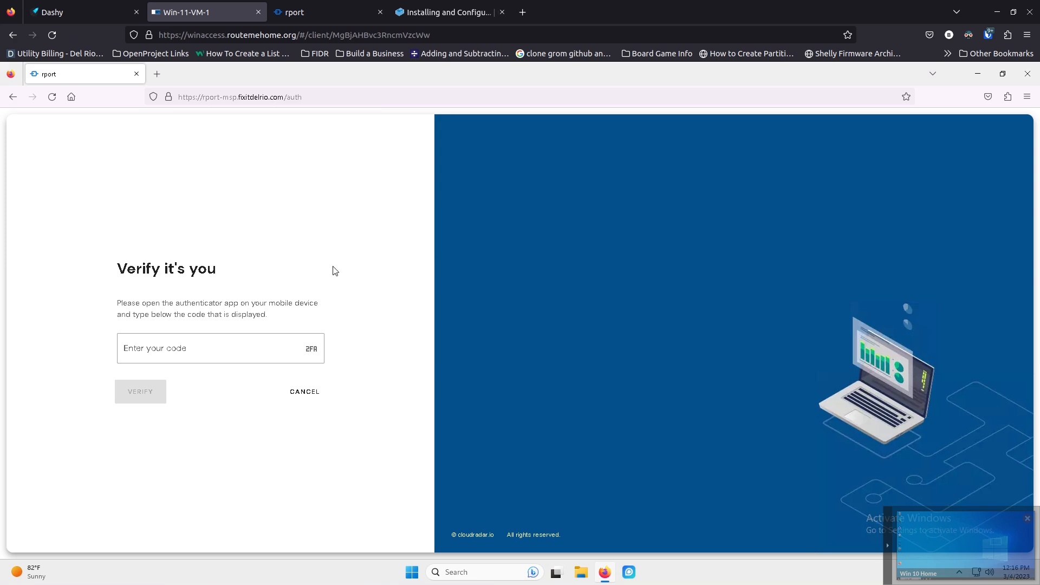
left_click(274, 349)
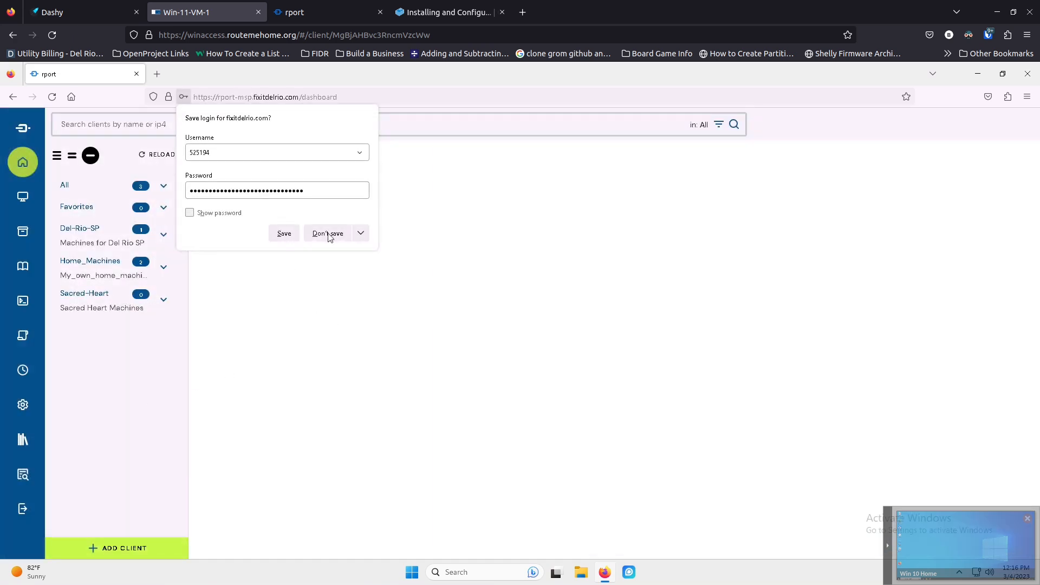
left_click(328, 234)
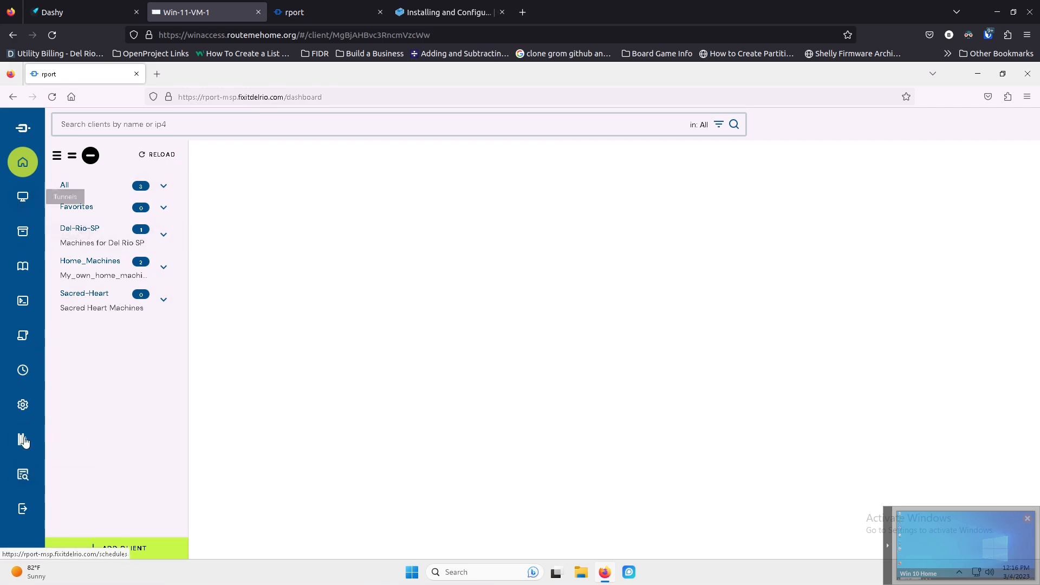
- Copy the Win11-VM Windows install commands from Client Access and search Windows for 'pow'
left_click(22, 404)
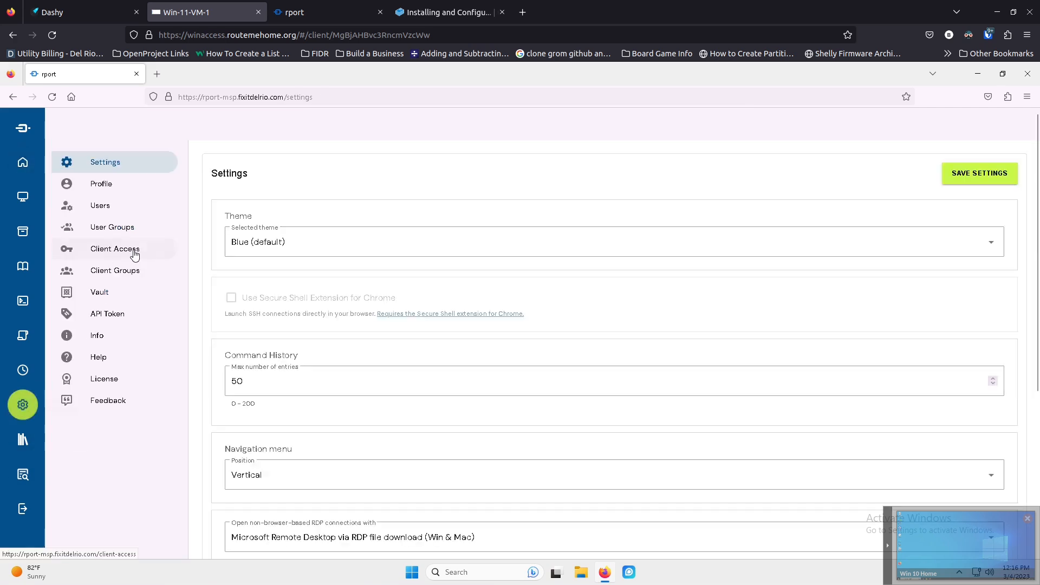
left_click(134, 255)
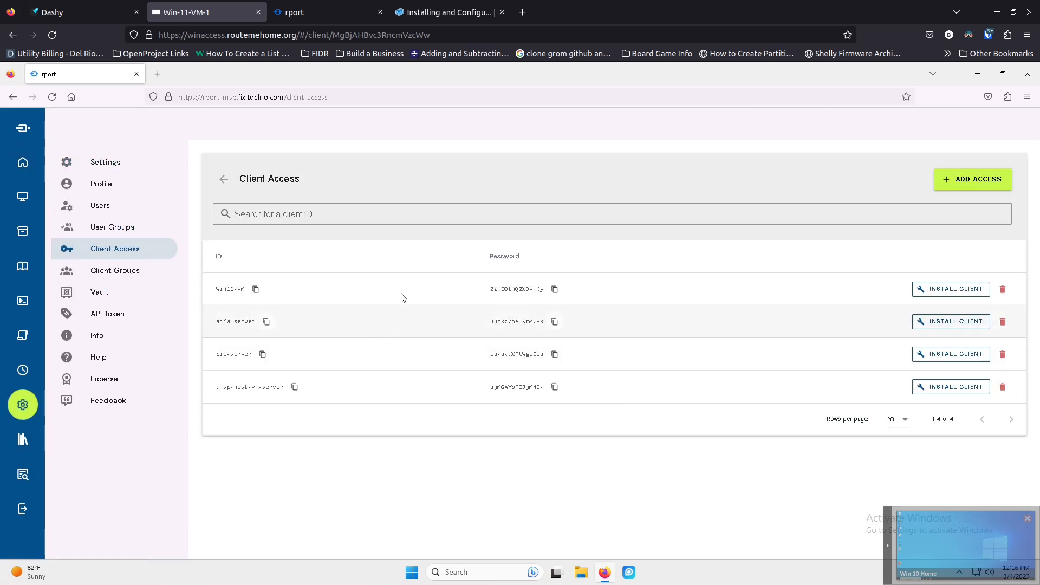
left_click(936, 290)
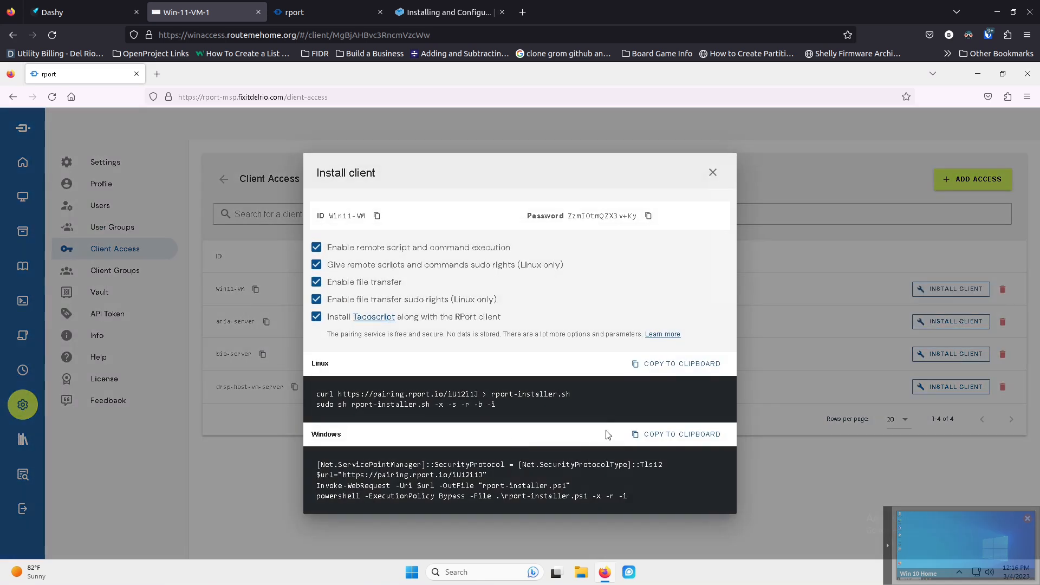
left_click(668, 434)
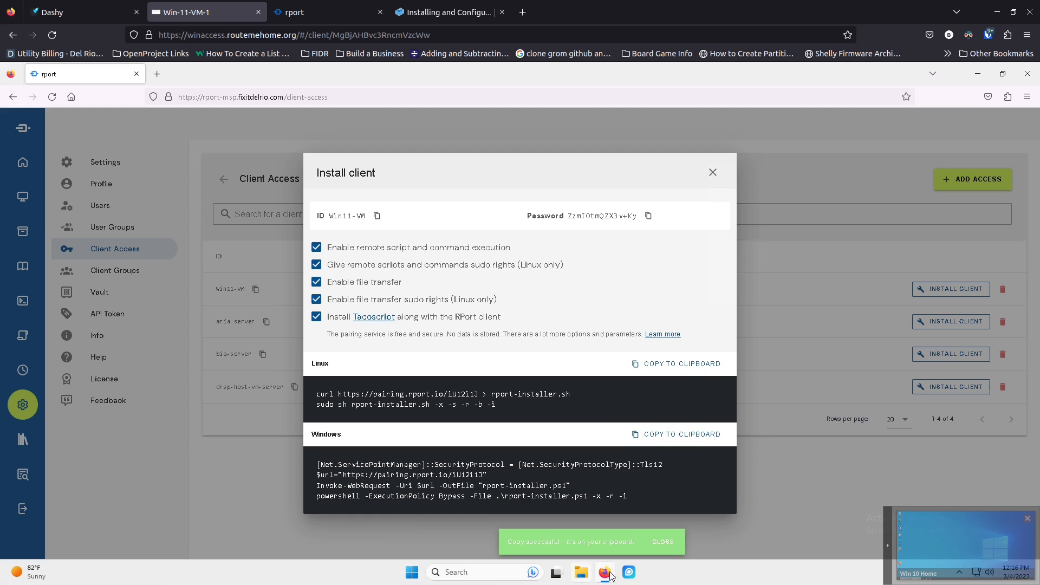
left_click(408, 573)
type("pow")
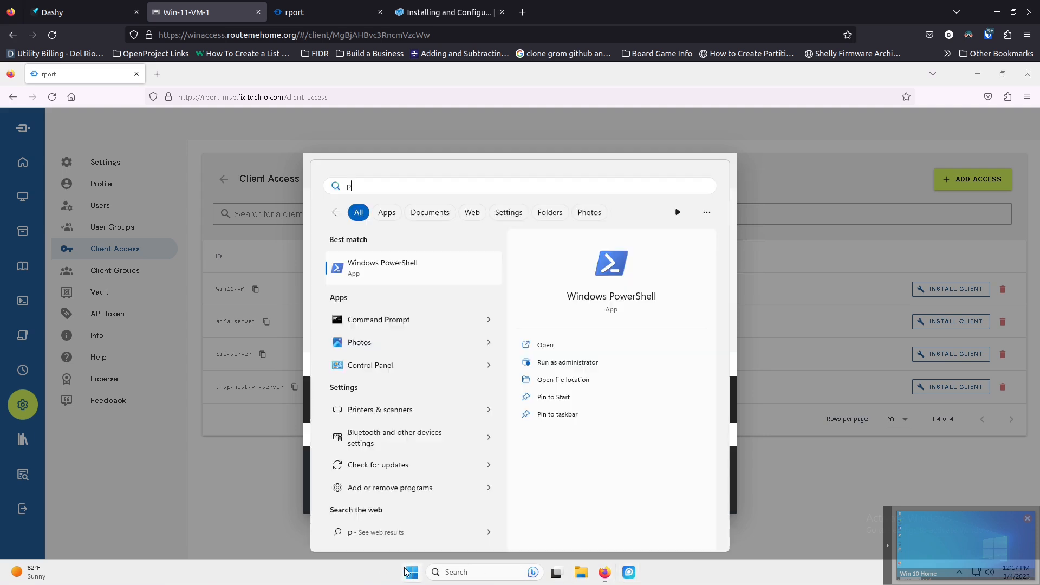
- Run the pasted RPort install commands in an administrator PowerShell, then close the window
right_click(390, 270)
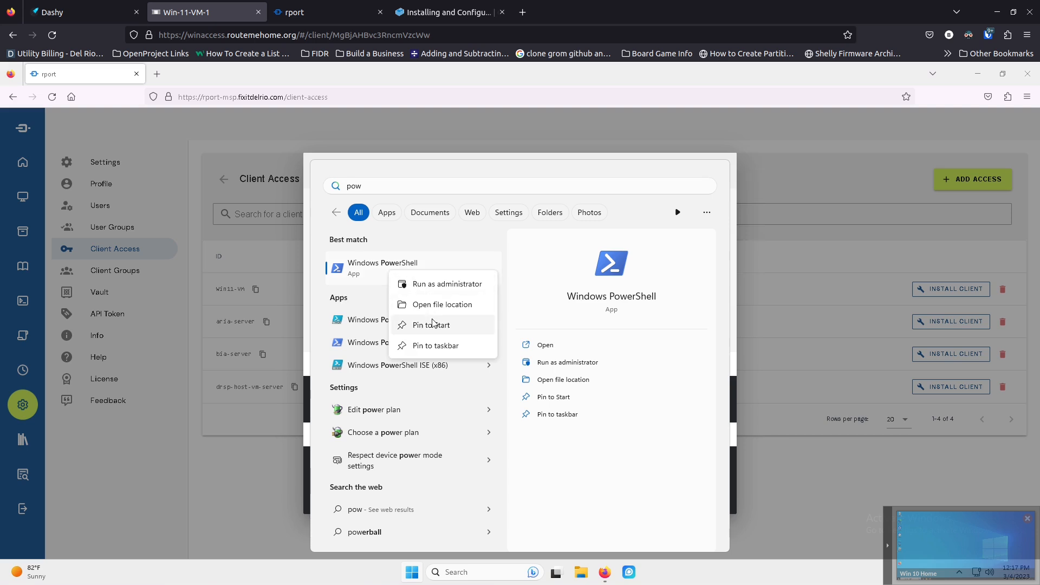
left_click(447, 283)
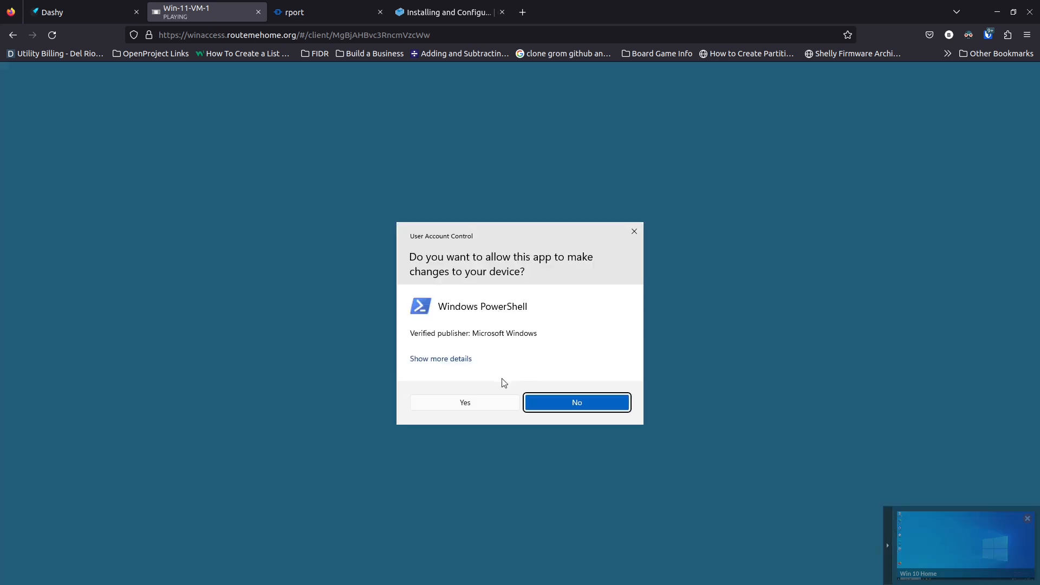
left_click(479, 401)
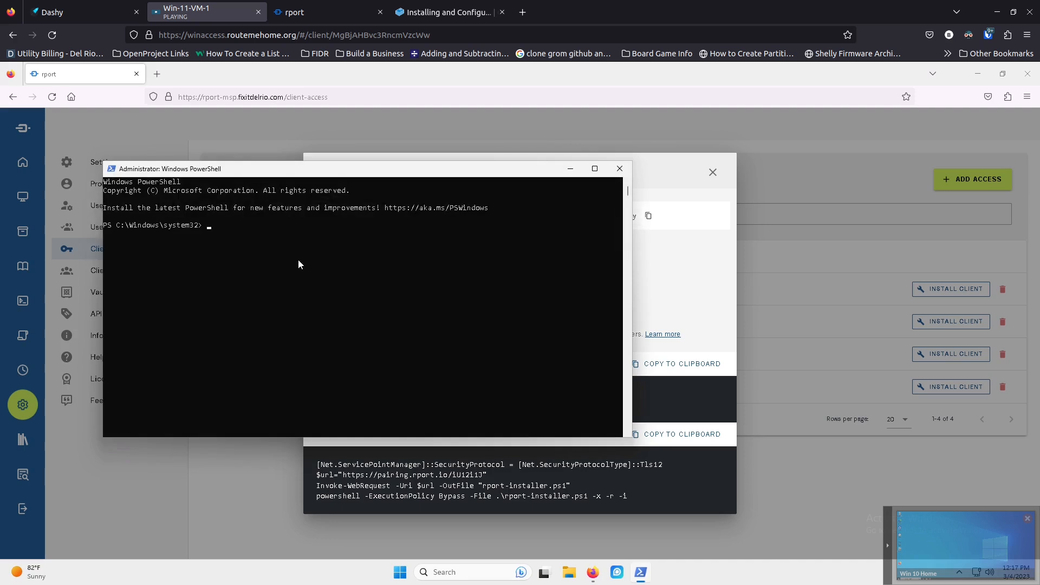
right_click(278, 257)
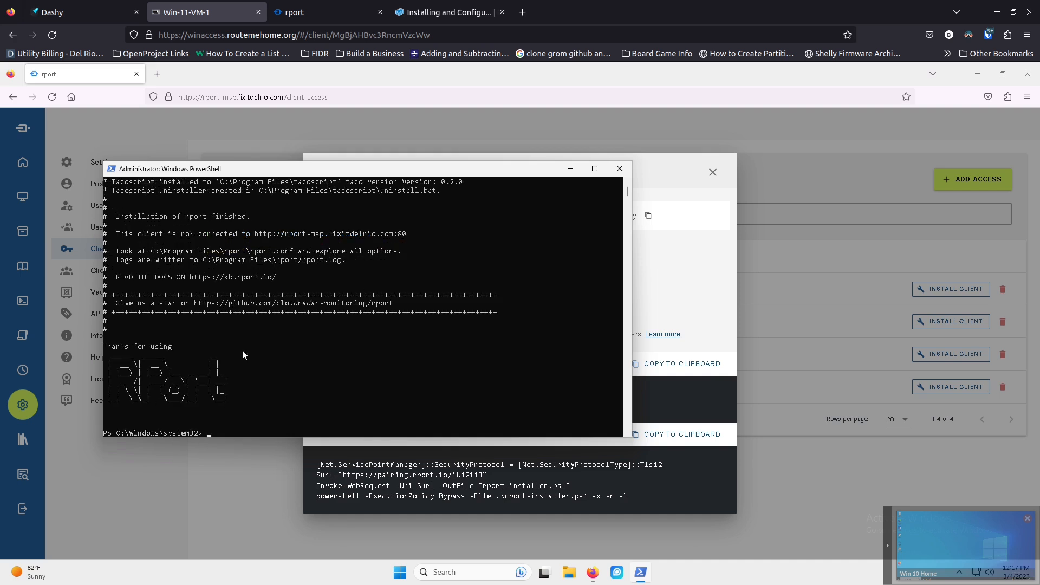
left_click(619, 168)
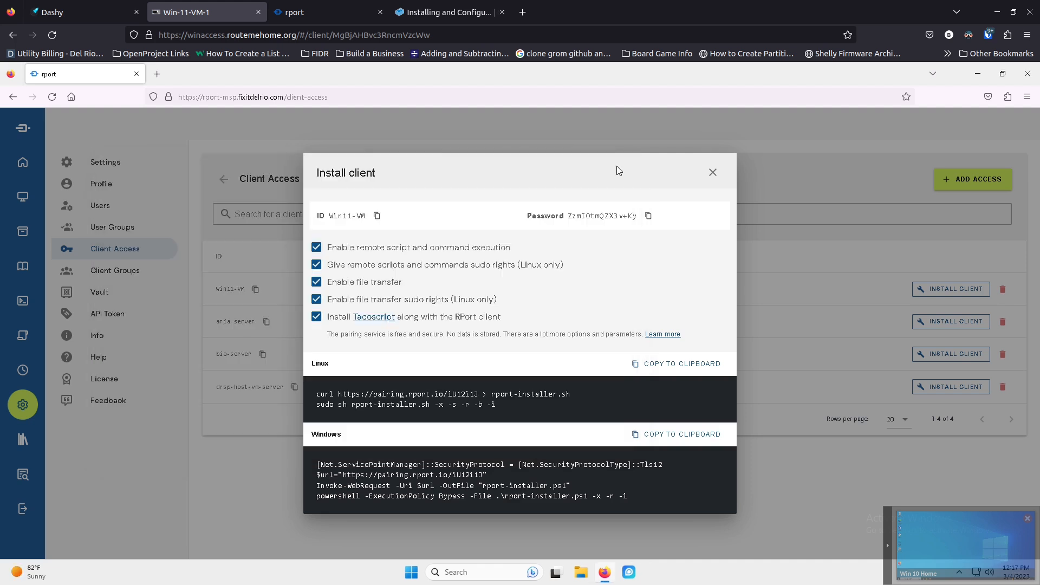
- Open the Win-11-VM-1 inventory from the All clients group on the dashboard
left_click(712, 173)
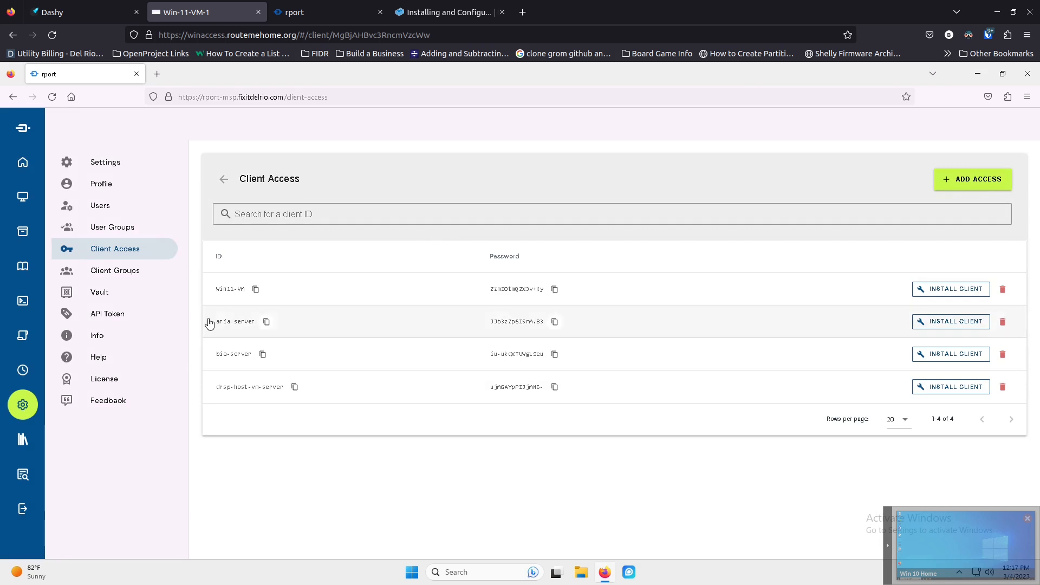
left_click(23, 164)
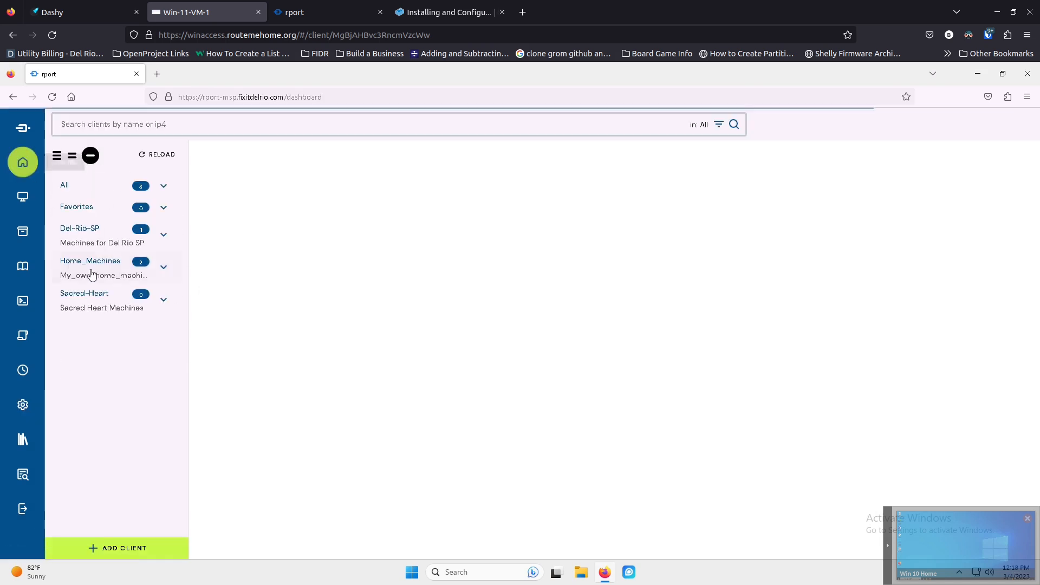
left_click(93, 190)
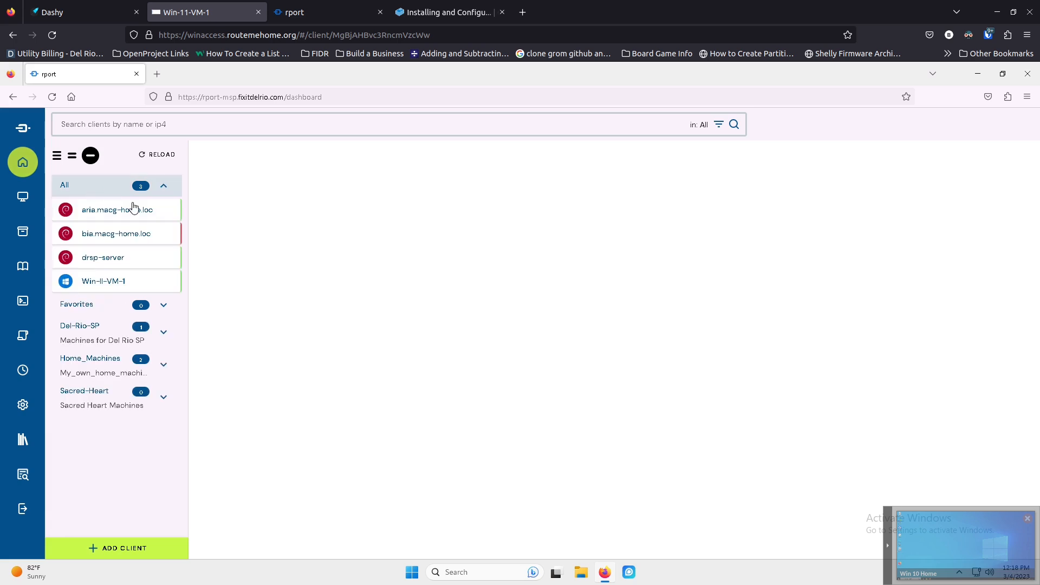
left_click(101, 285)
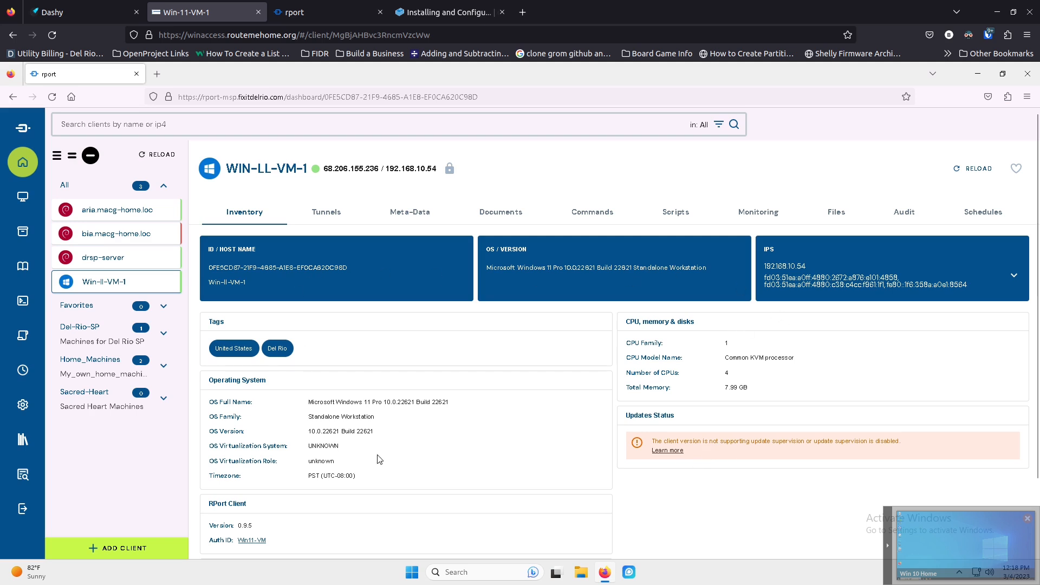
- Browse the drsp-server, aria.macg-home.loc and bia.macg-home.loc client detail pages
scroll(379, 459, "down", 3)
scroll(383, 459, "up", 3)
left_click(115, 260)
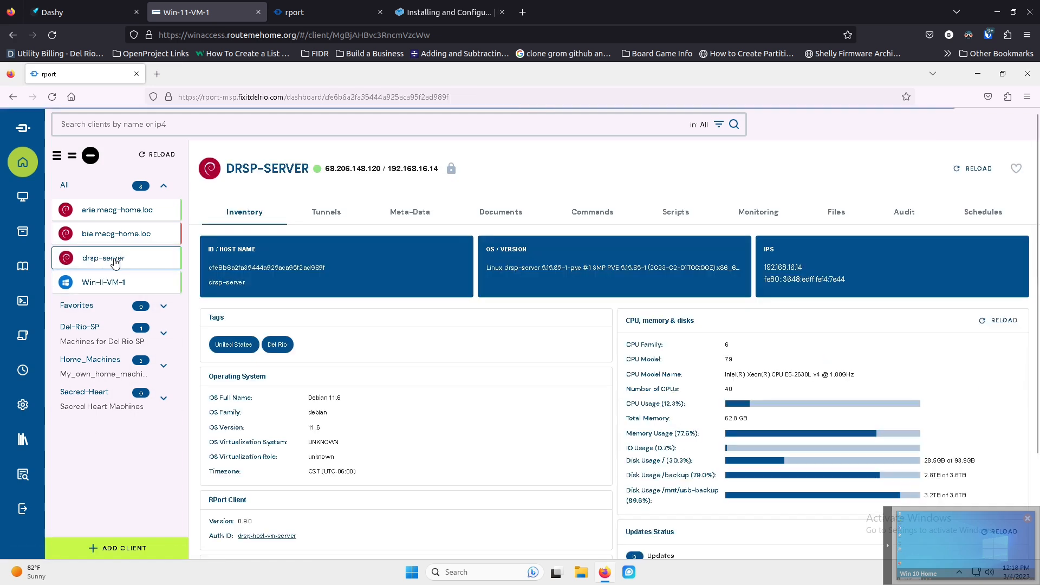
scroll(585, 396, "down", 3)
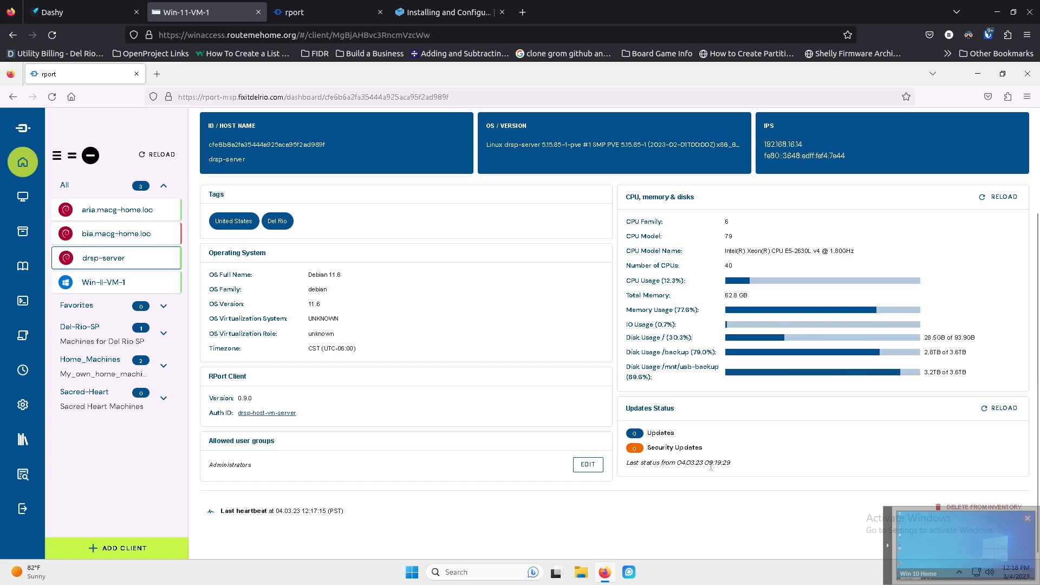
left_click(121, 215)
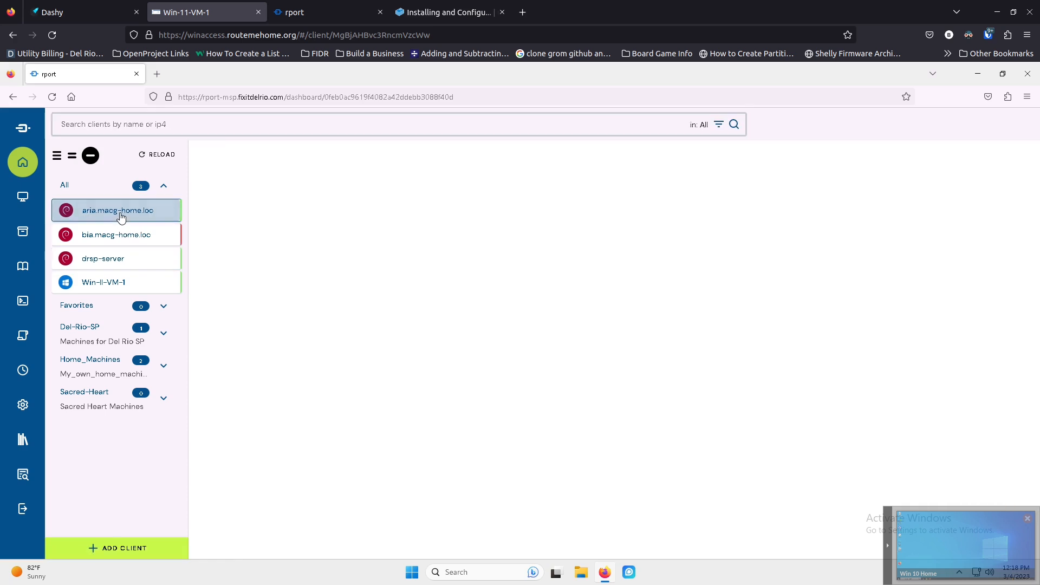
scroll(627, 414, "down", 1)
scroll(627, 414, "down", 3)
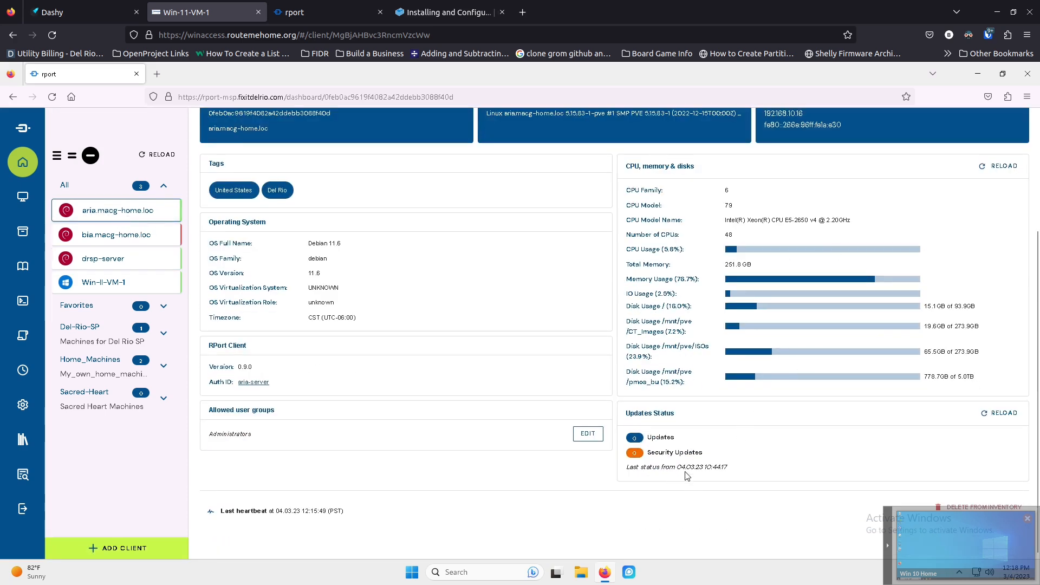
scroll(677, 465, "up", 1)
scroll(676, 463, "up", 4)
left_click(142, 237)
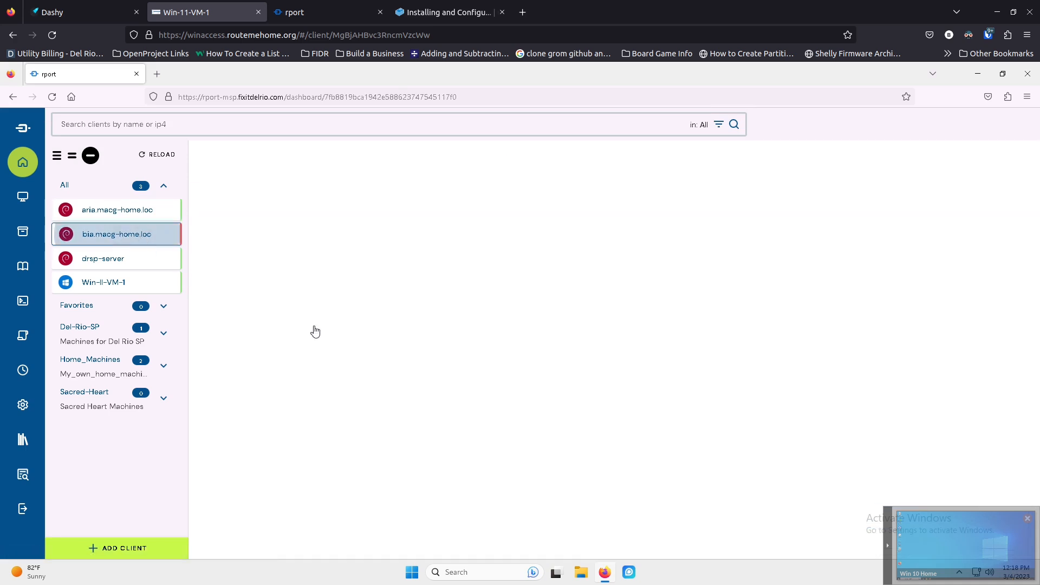
scroll(640, 385, "down", 3)
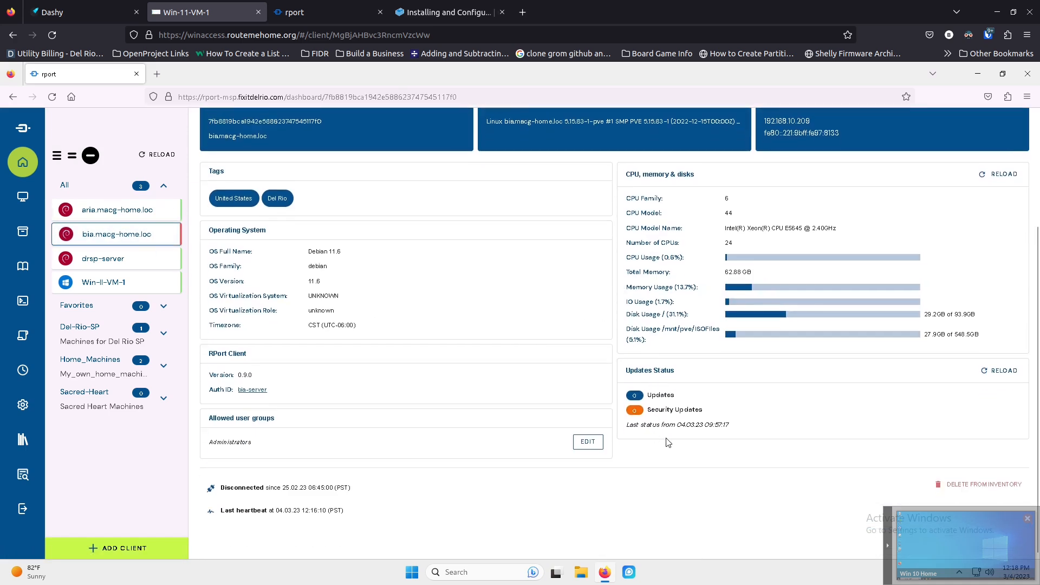
scroll(689, 439, "up", 3)
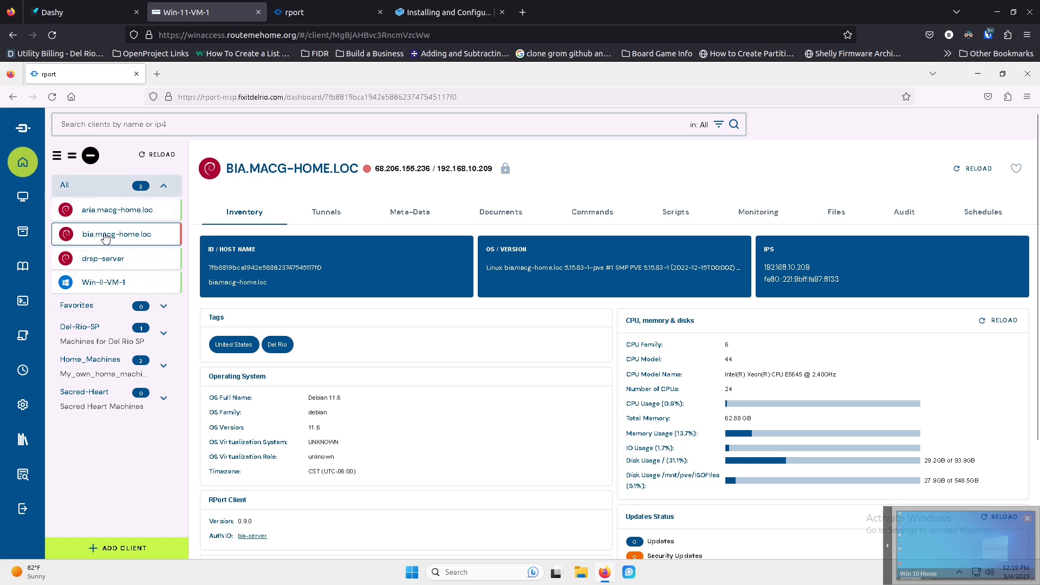
- Check Win-11-VM-1's Updates Status details, listing one Defender security intelligence update
left_click(139, 285)
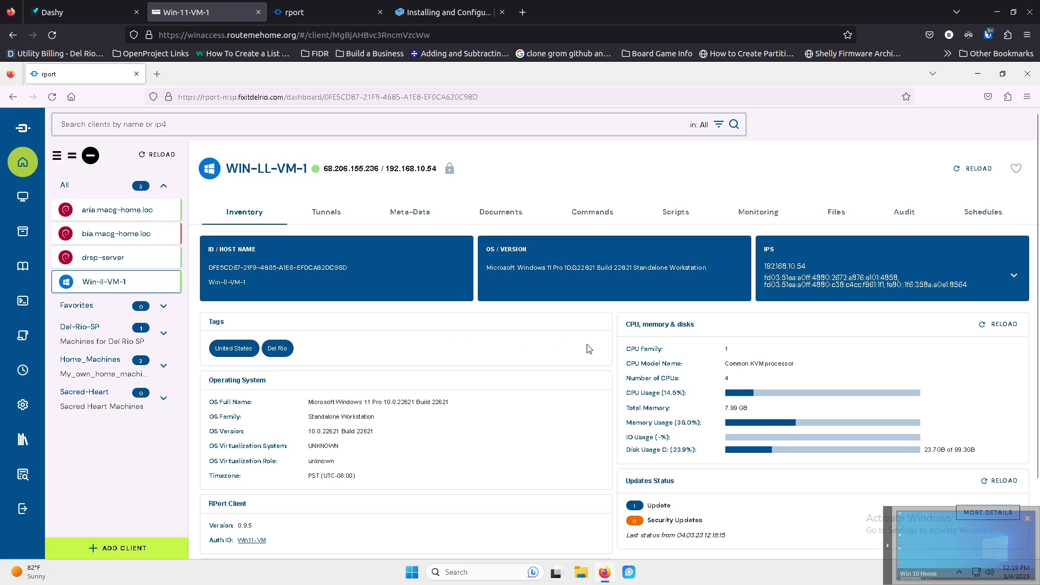
scroll(673, 360, "down", 2)
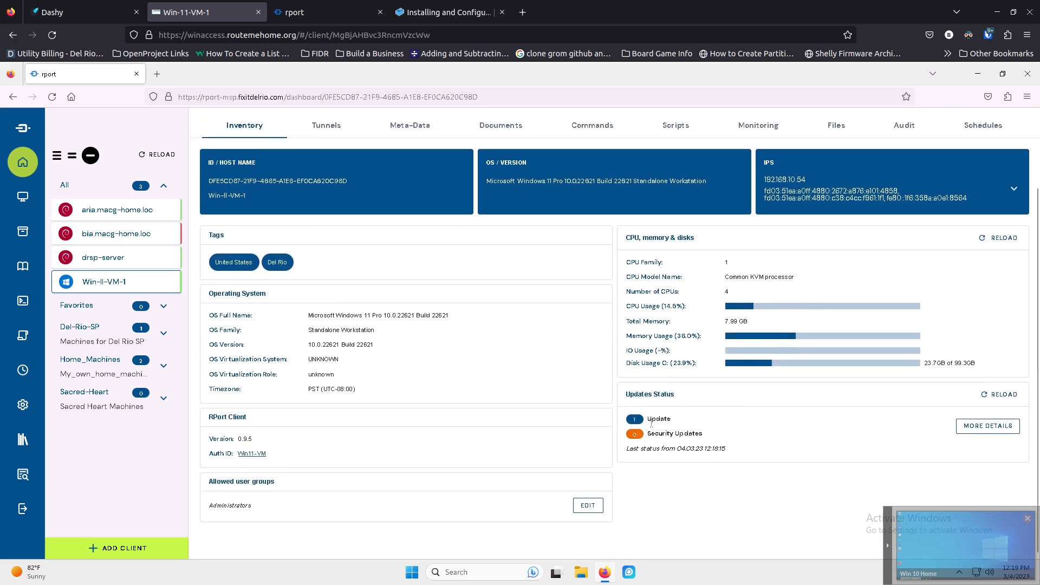
left_click(968, 435)
left_click(600, 437)
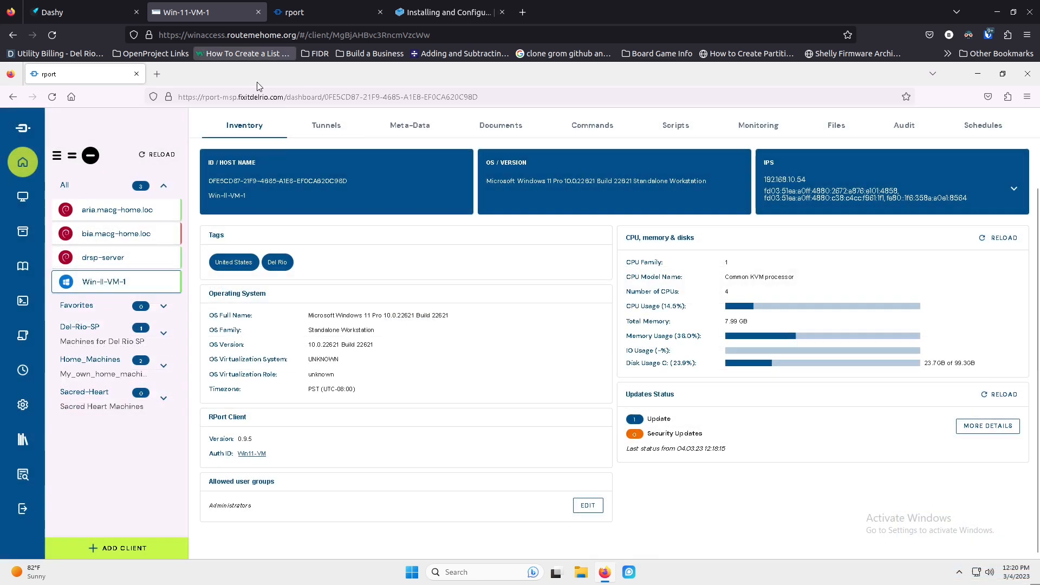
- Close the VM's remote session and return to the RPort clients dashboard
left_click(137, 73)
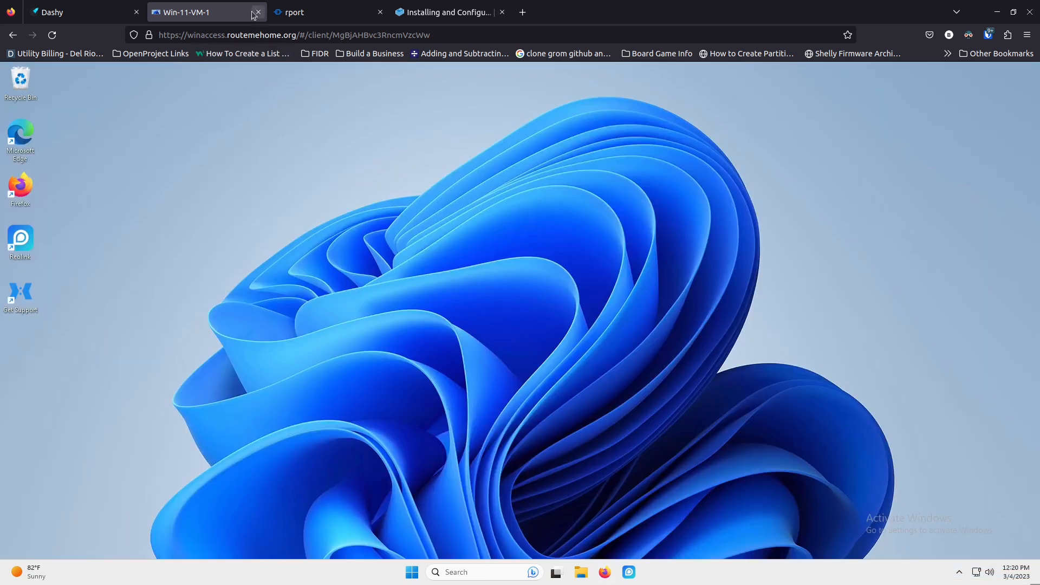
left_click(259, 12)
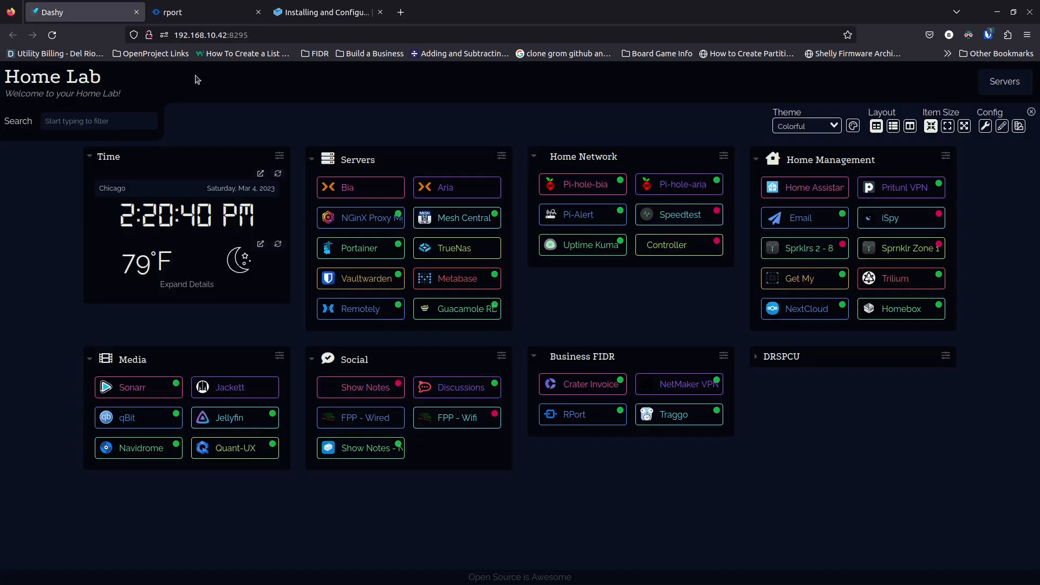
left_click(216, 16)
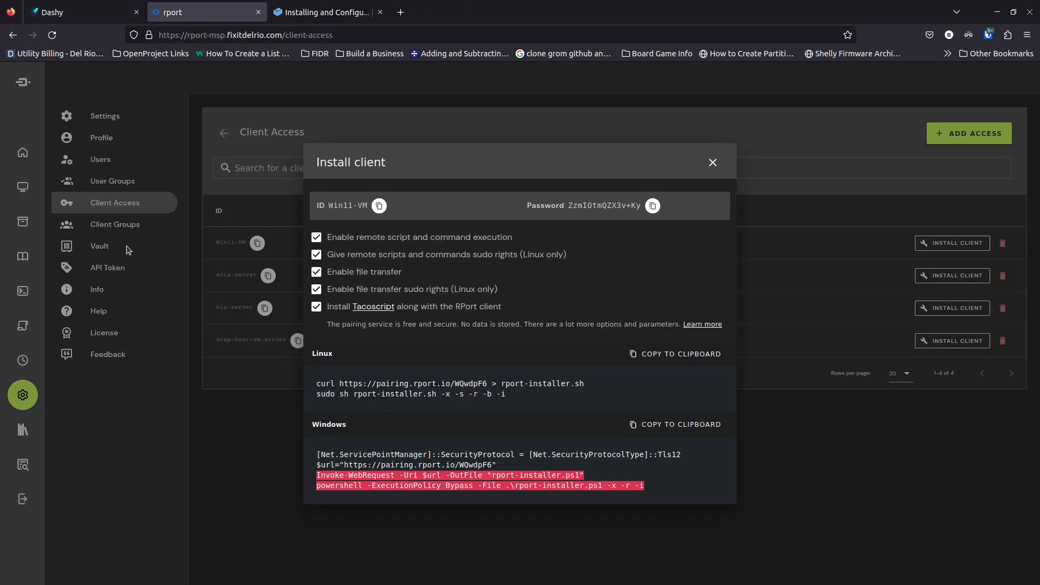
left_click(712, 162)
left_click(22, 153)
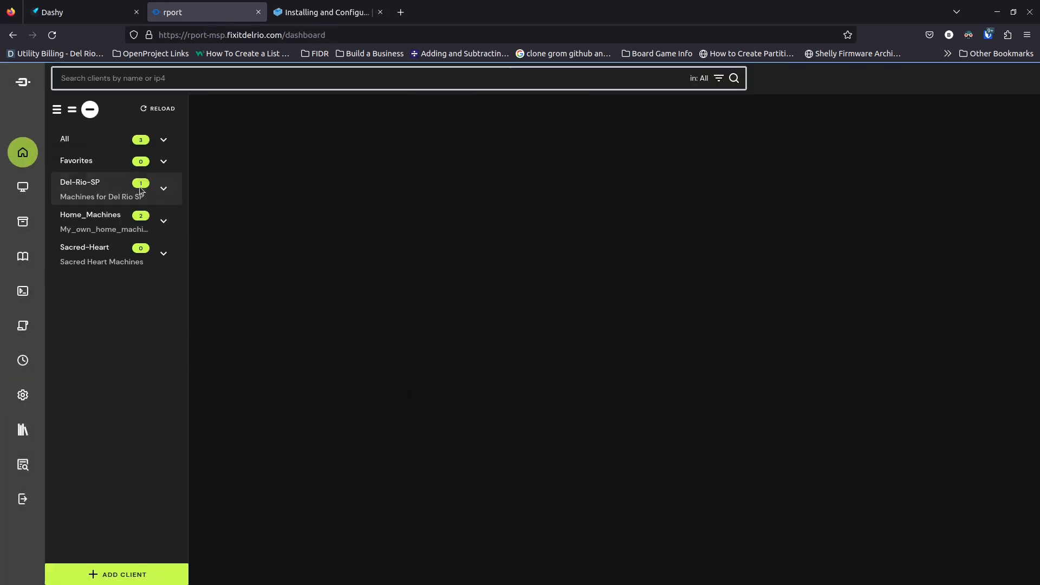
- Open Win-ll-VM-1, review its pending update details, and bring up its tunnels
left_click(119, 139)
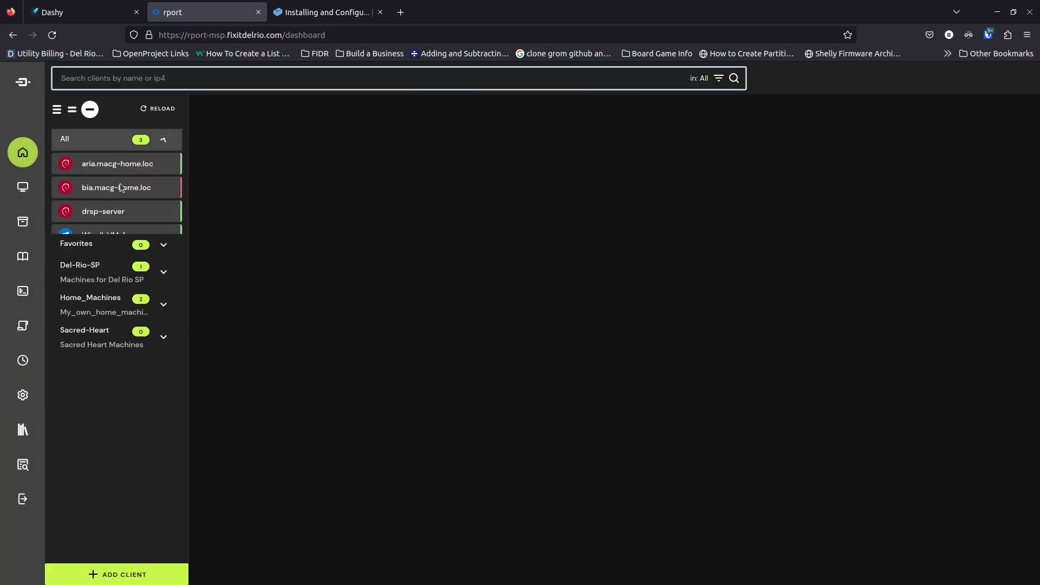
left_click(125, 236)
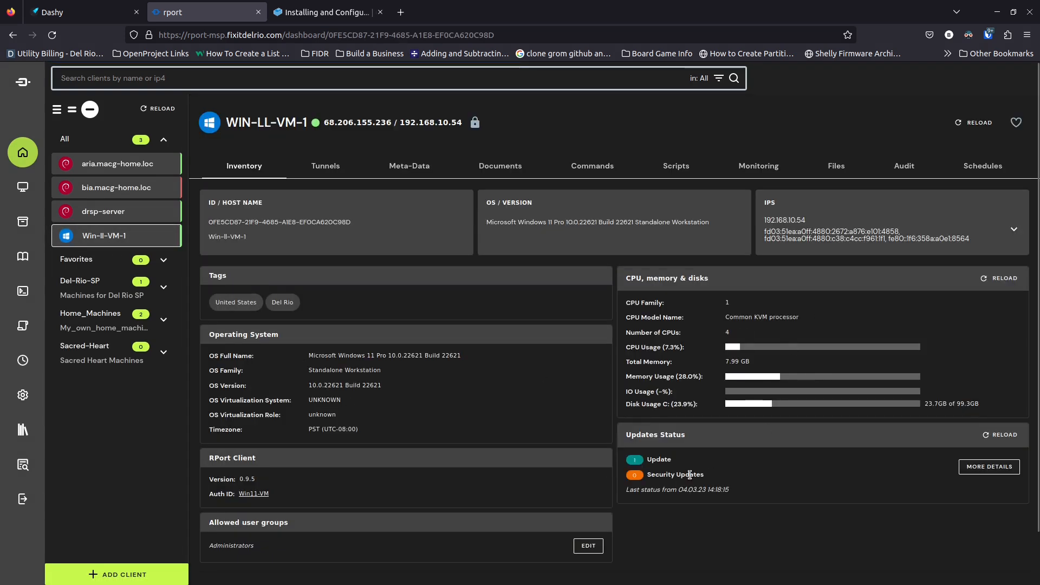
left_click(985, 470)
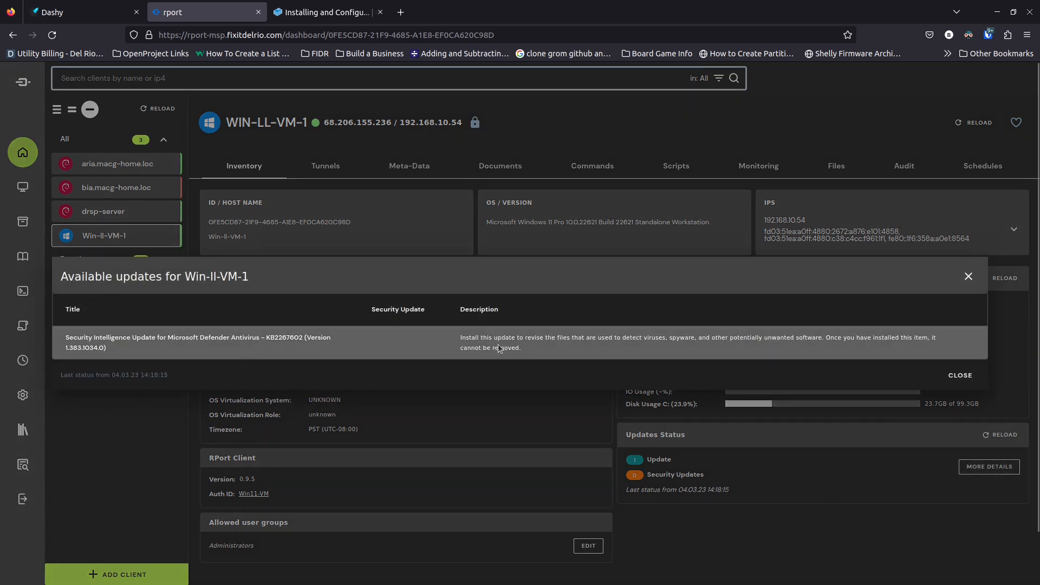
left_click(325, 166)
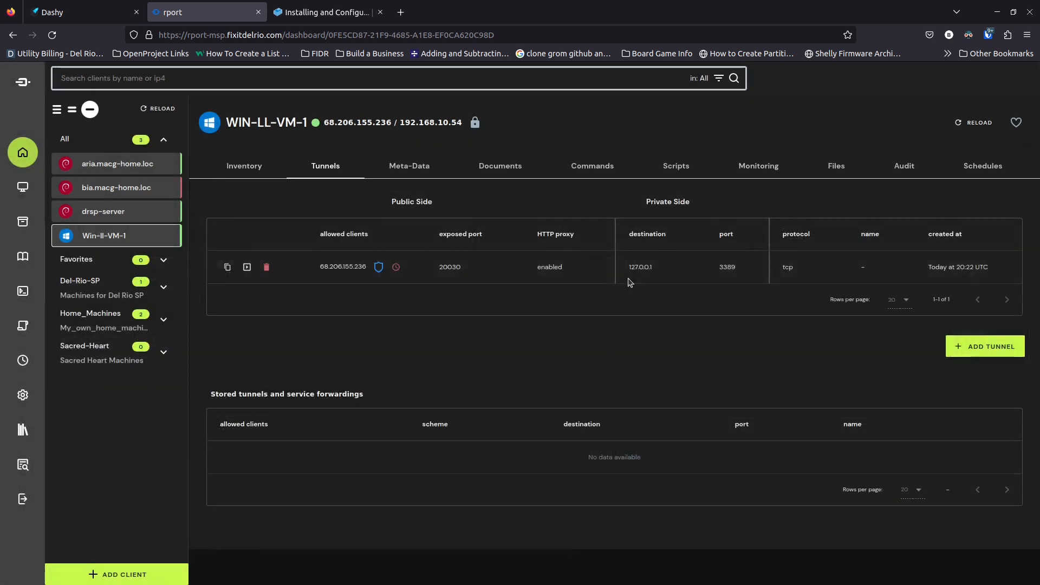
- Open the port 20030 RDP tunnel and connect with the user's credentials and English (US) keyboard
left_click(247, 267)
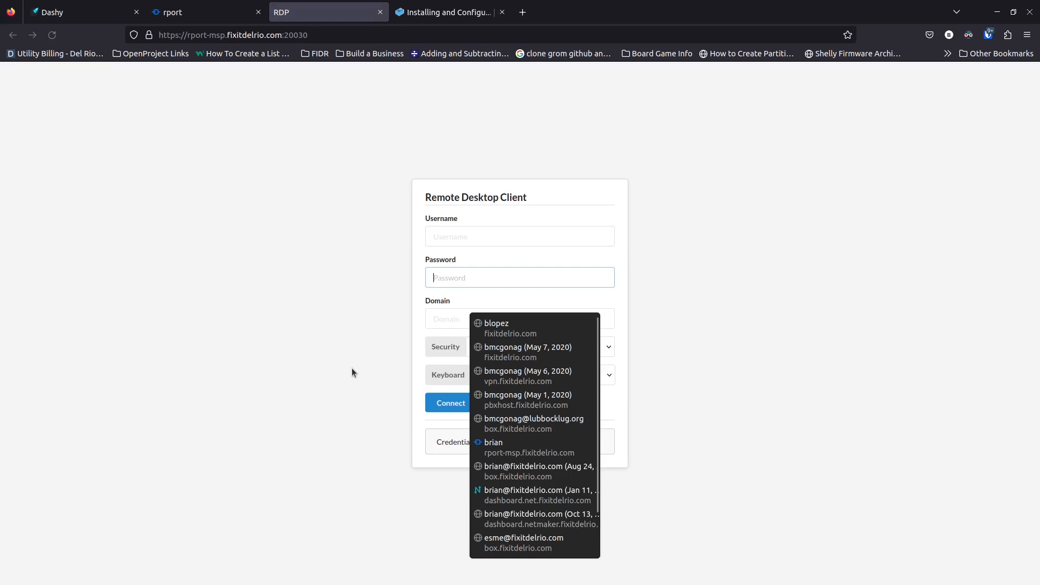
left_click(494, 233)
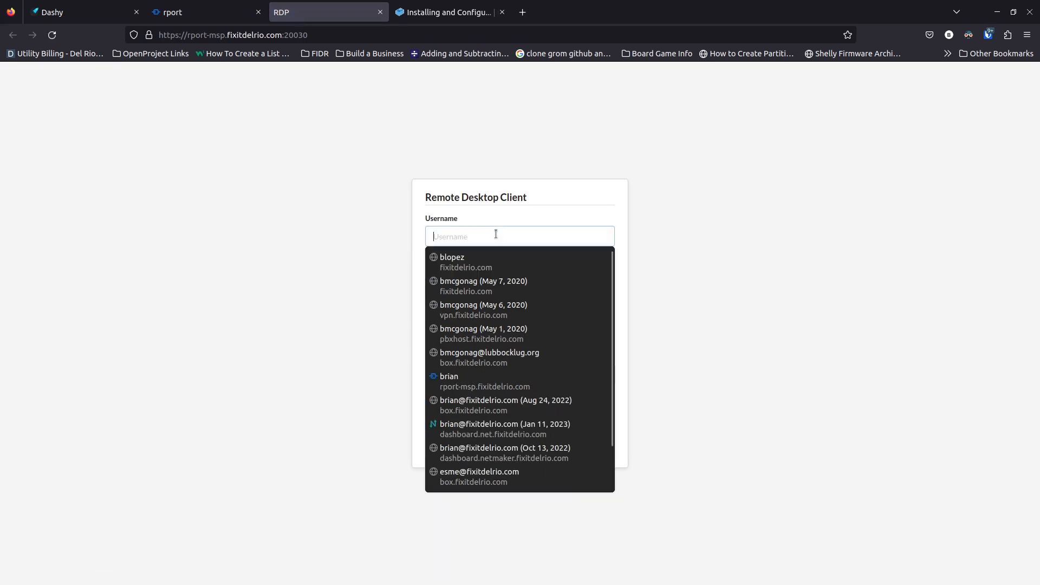
type("brian")
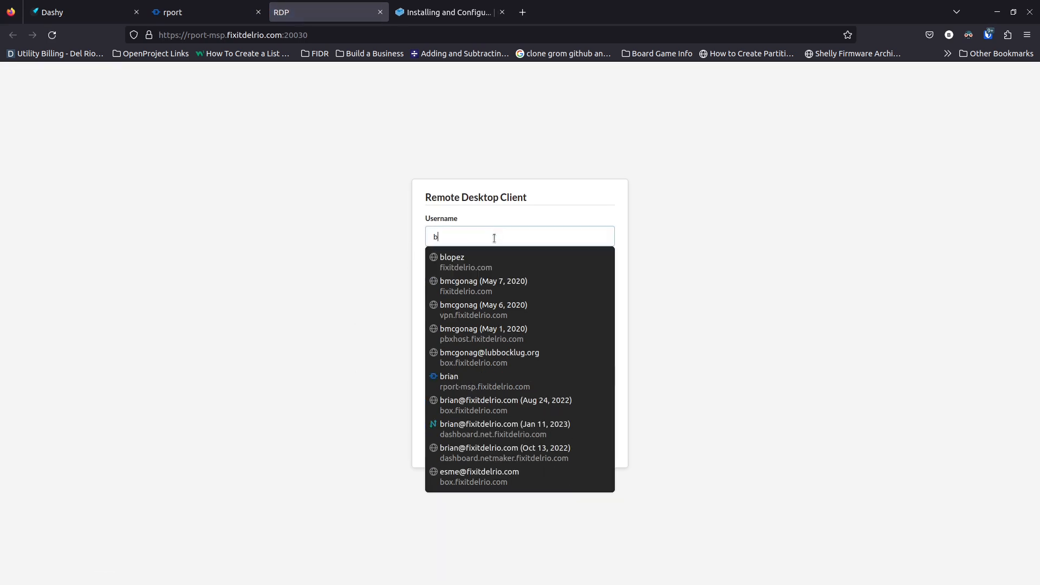
key("Tab")
type("****")
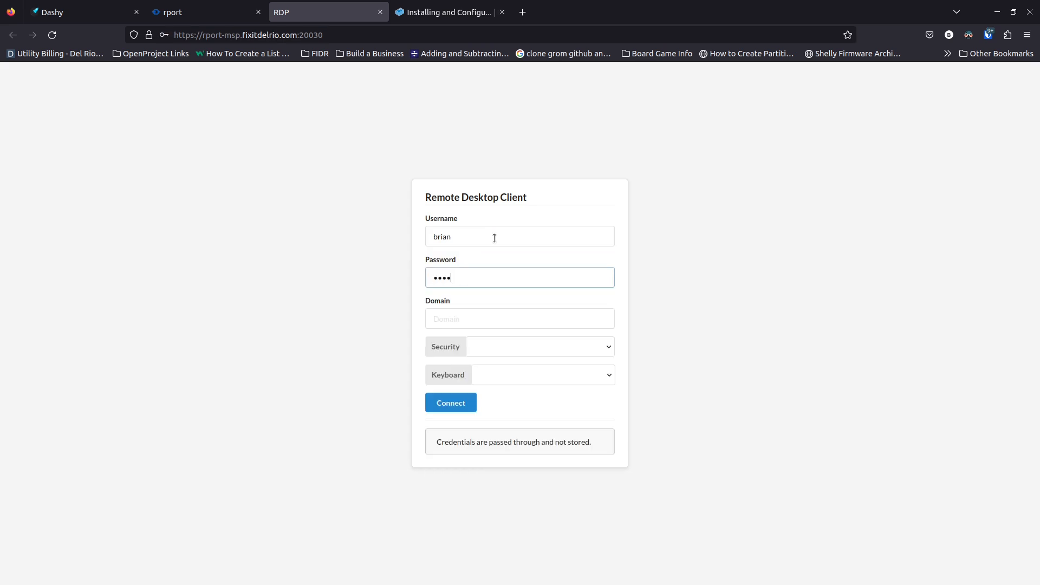
key("Tab")
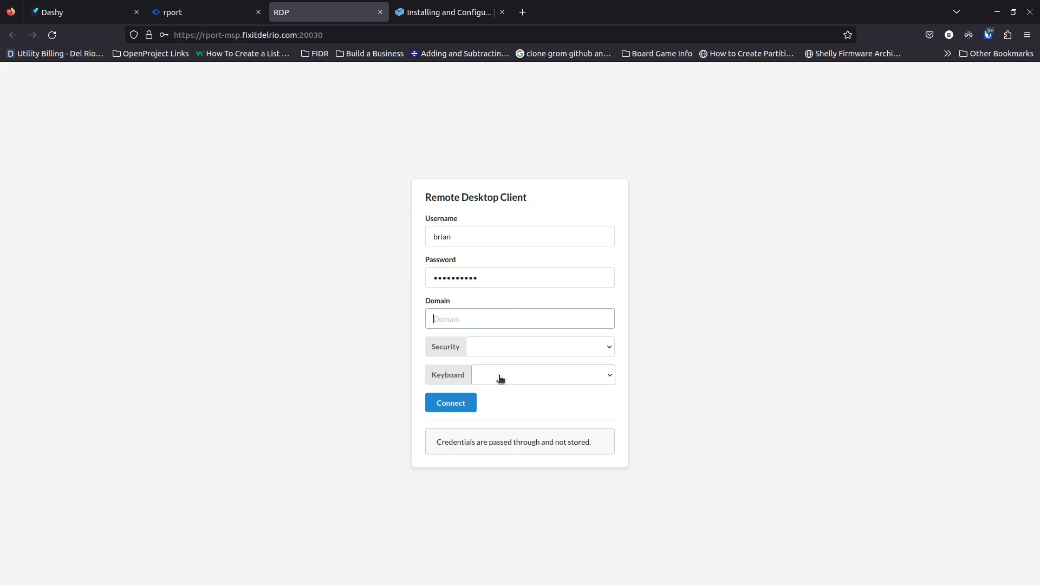
left_click(548, 352)
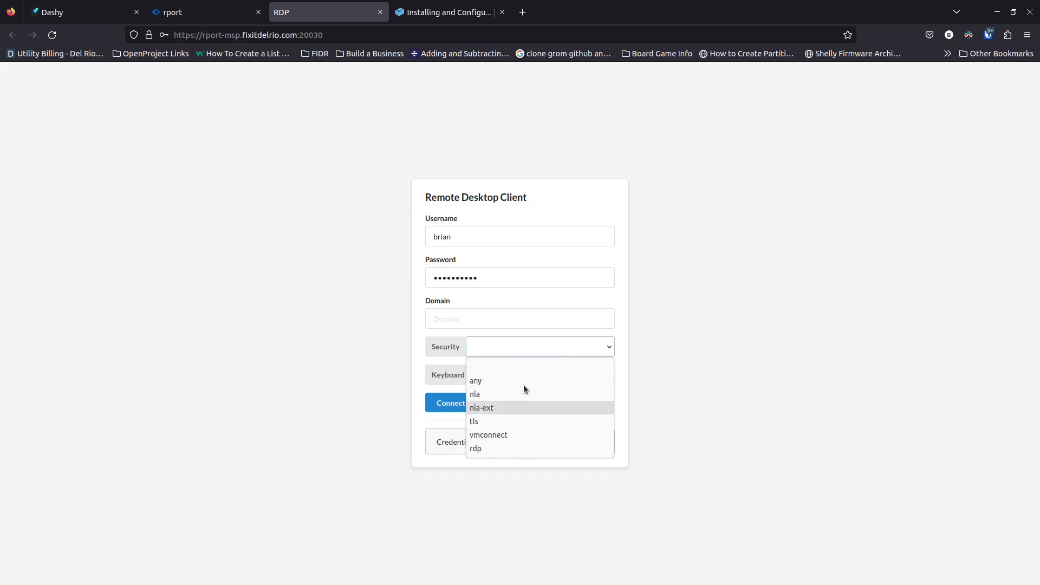
left_click(398, 360)
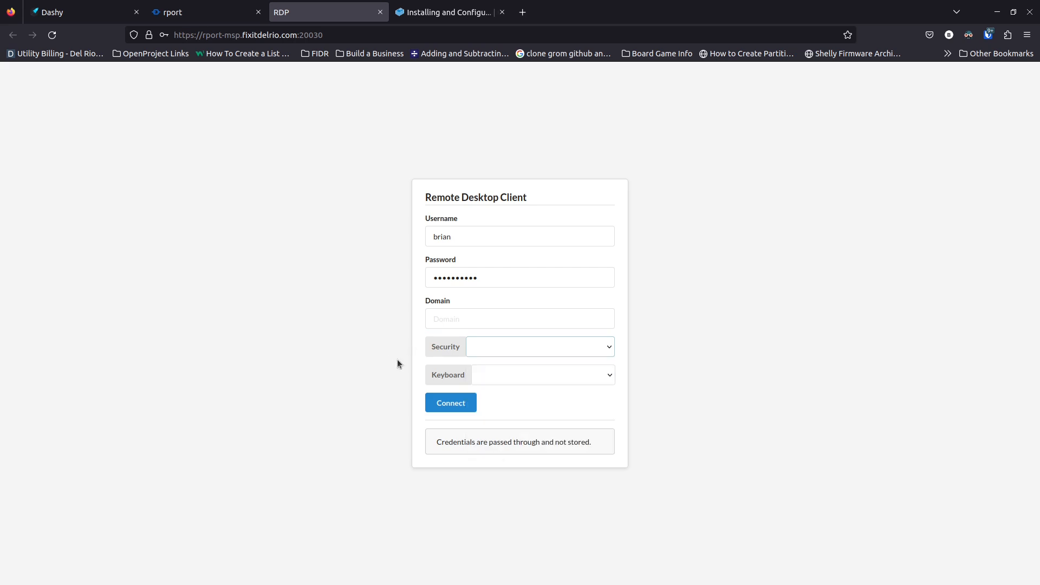
left_click(516, 378)
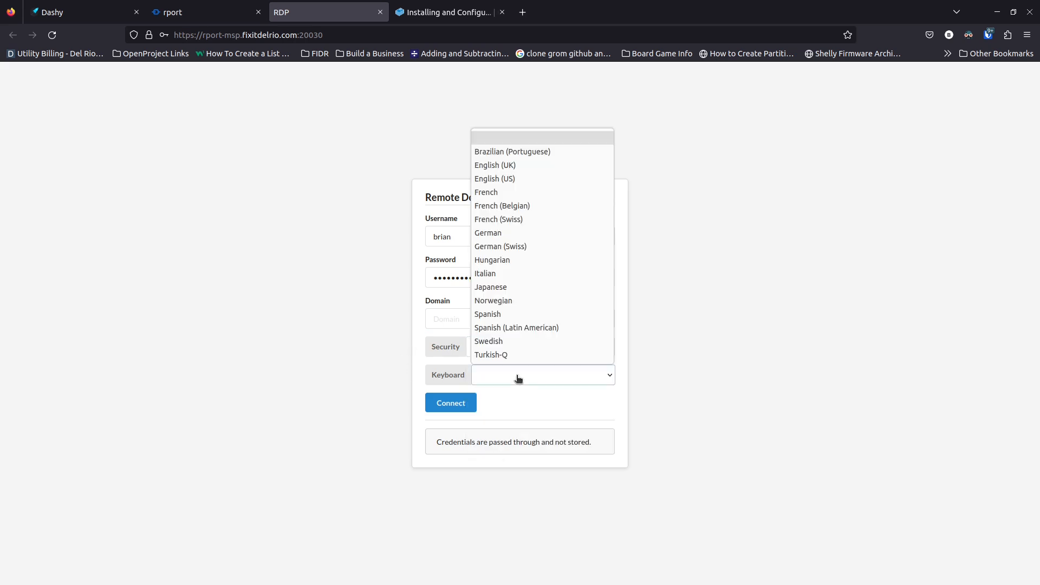
left_click(526, 177)
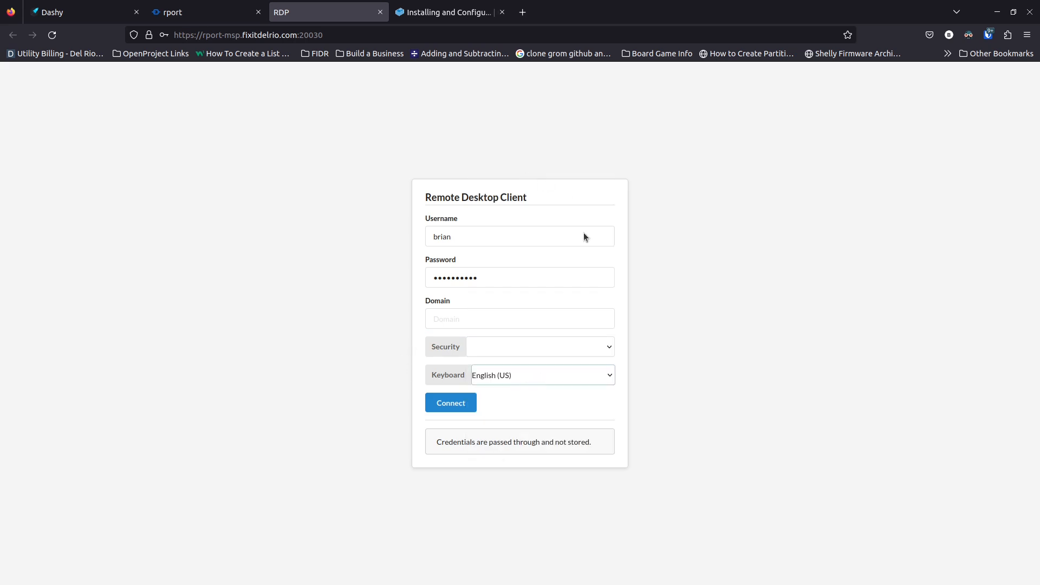
left_click(451, 404)
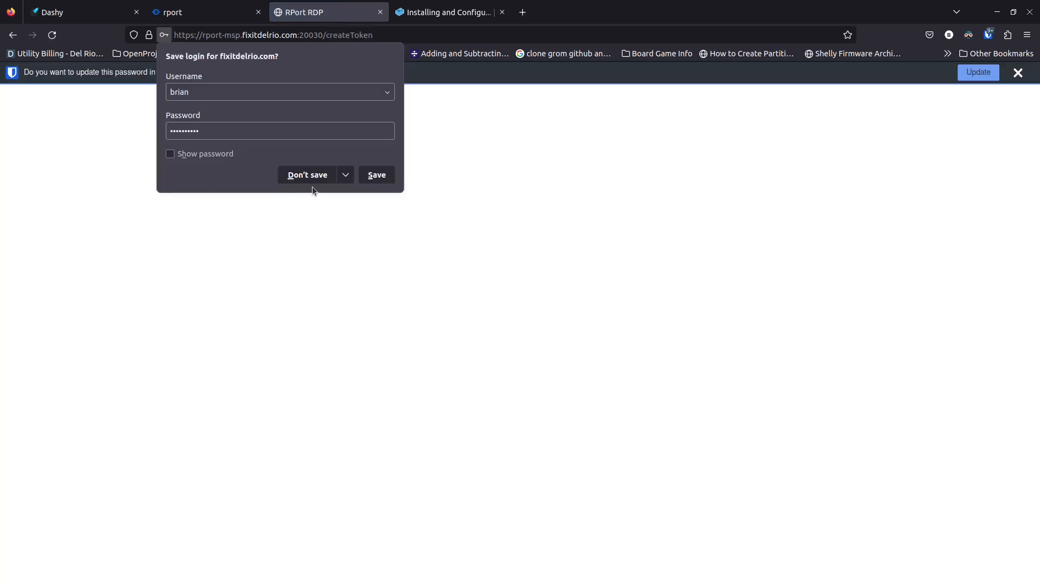
- Dismiss the save-login and Bitwarden prompts, then check for Windows updates, which reports up to date
left_click(311, 180)
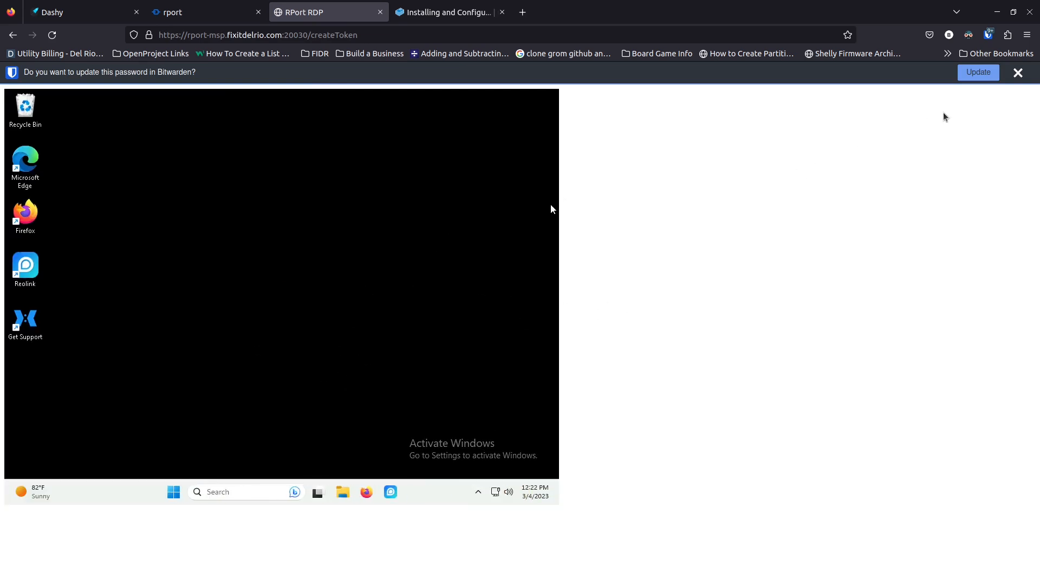
left_click(1018, 73)
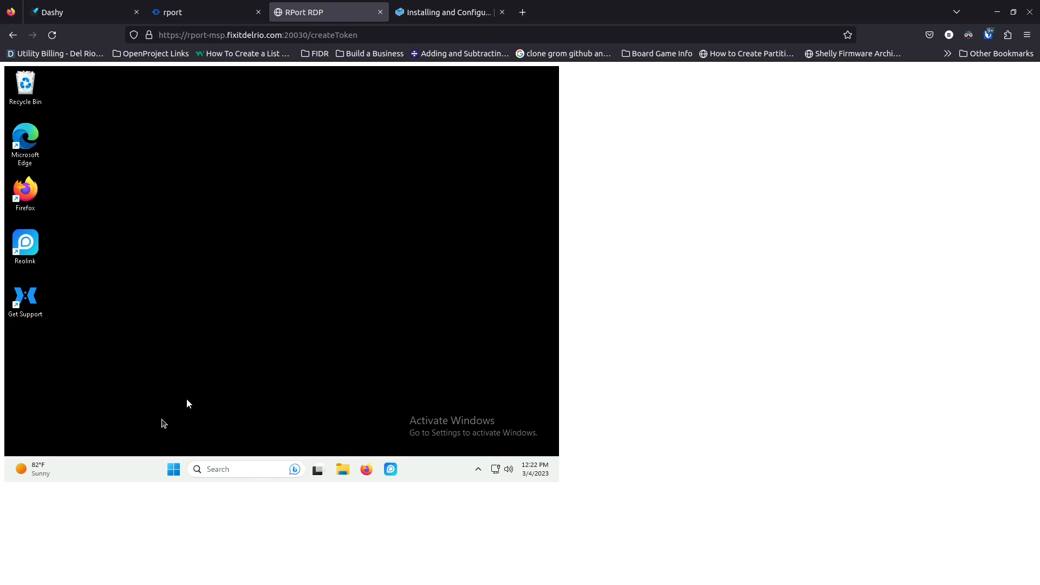
left_click(172, 469)
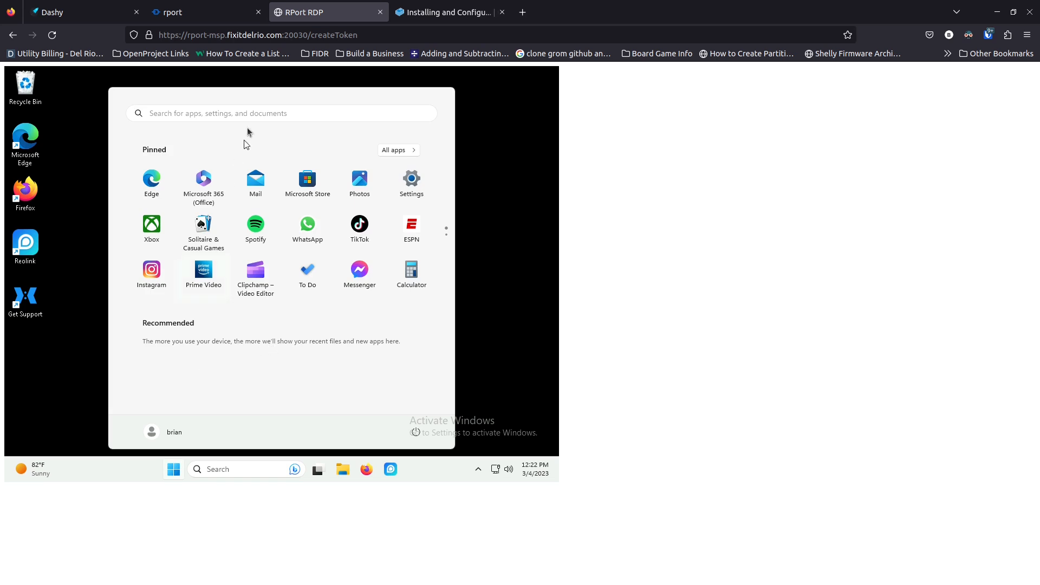
left_click(249, 113)
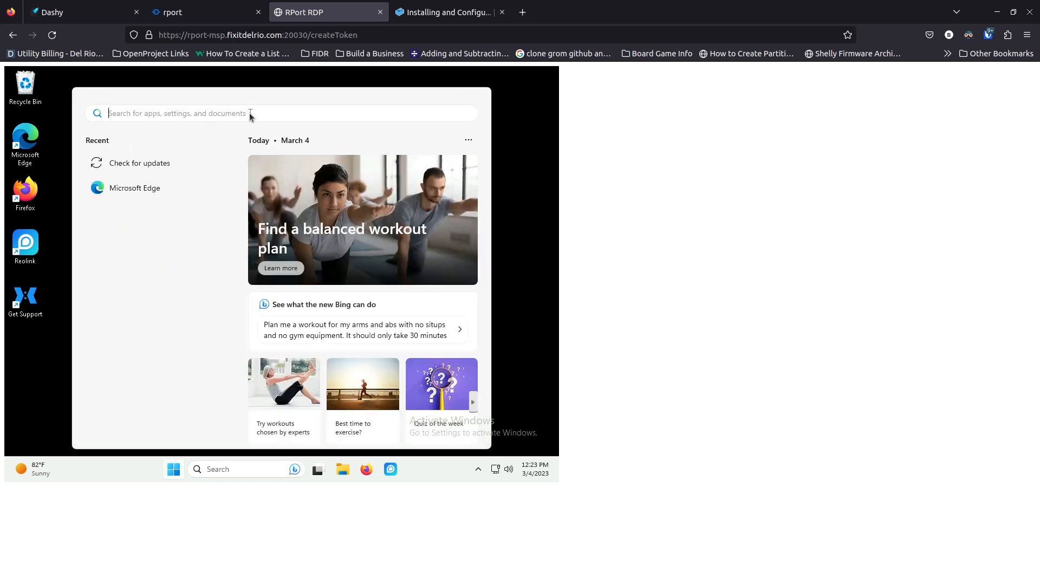
type("upda")
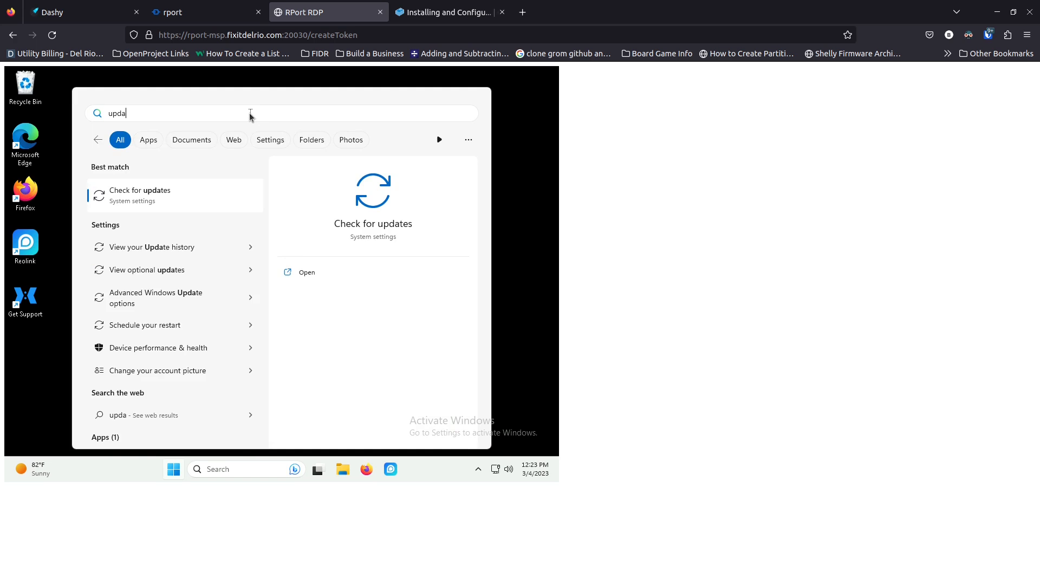
left_click(165, 189)
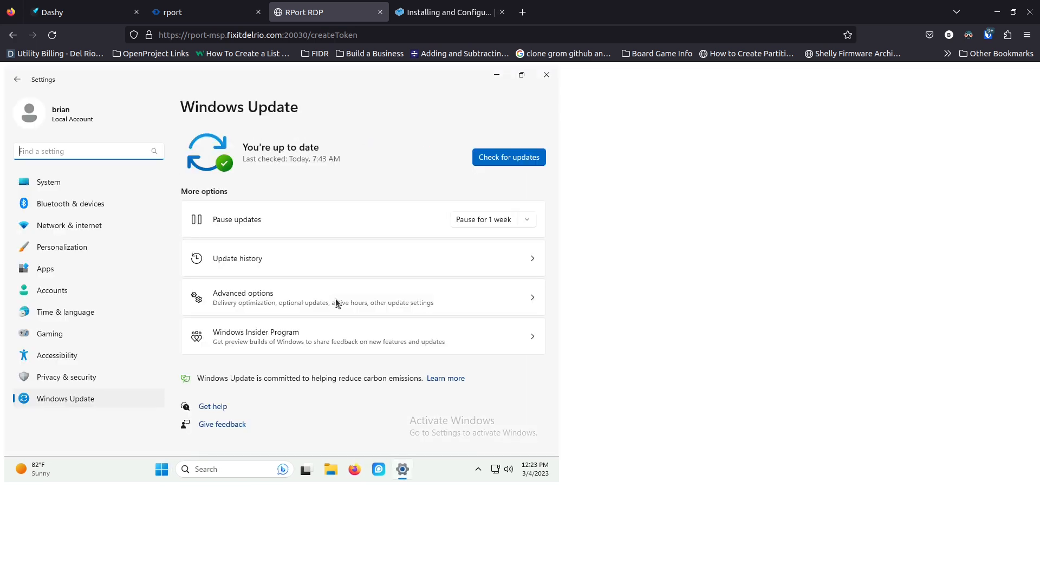
left_click(508, 157)
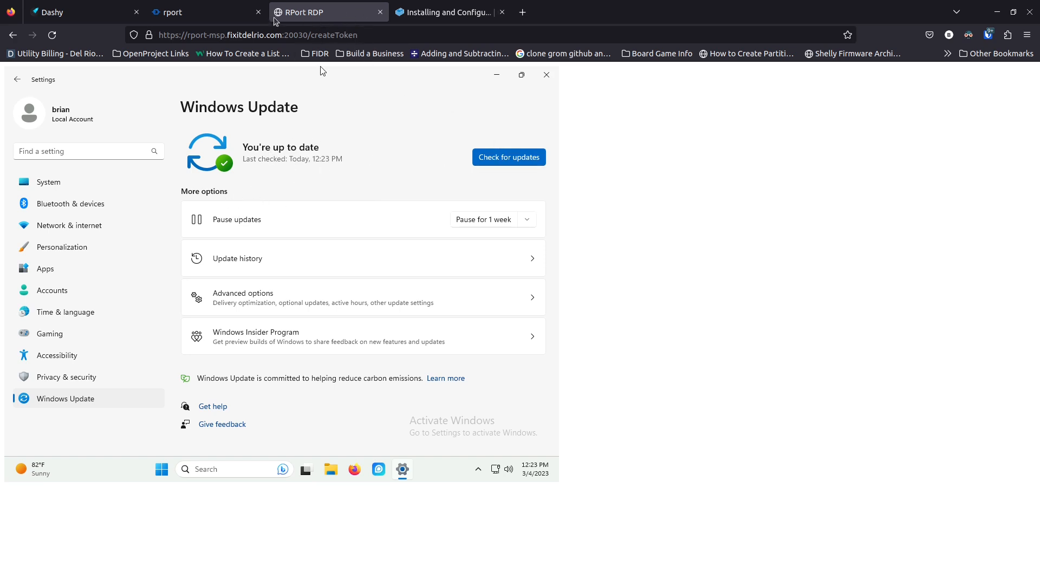
- Close the remote desktop tab and delete Win-ll-VM-1's RDP tunnel on port 20030
left_click(381, 12)
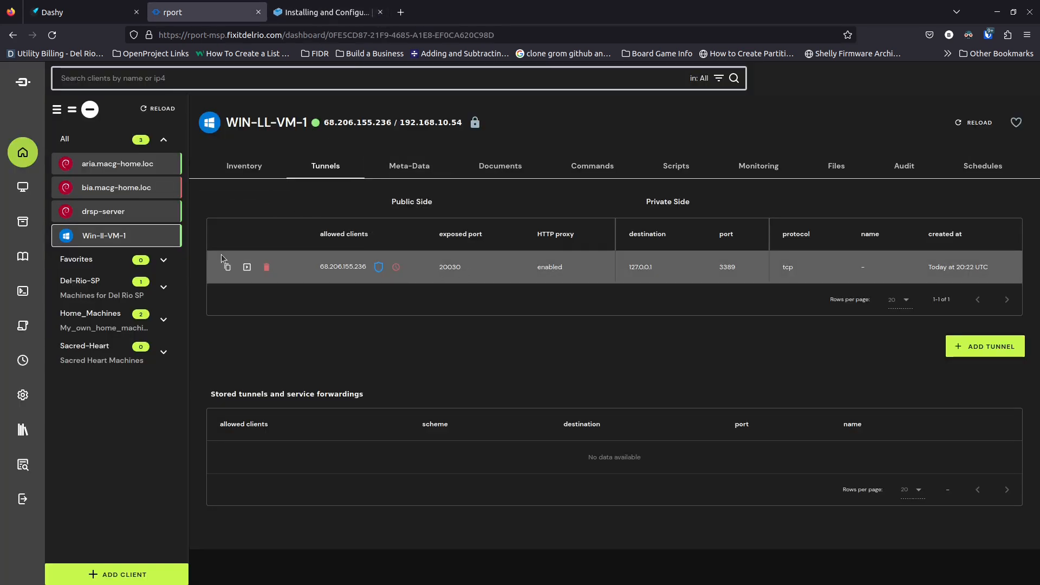
left_click(266, 267)
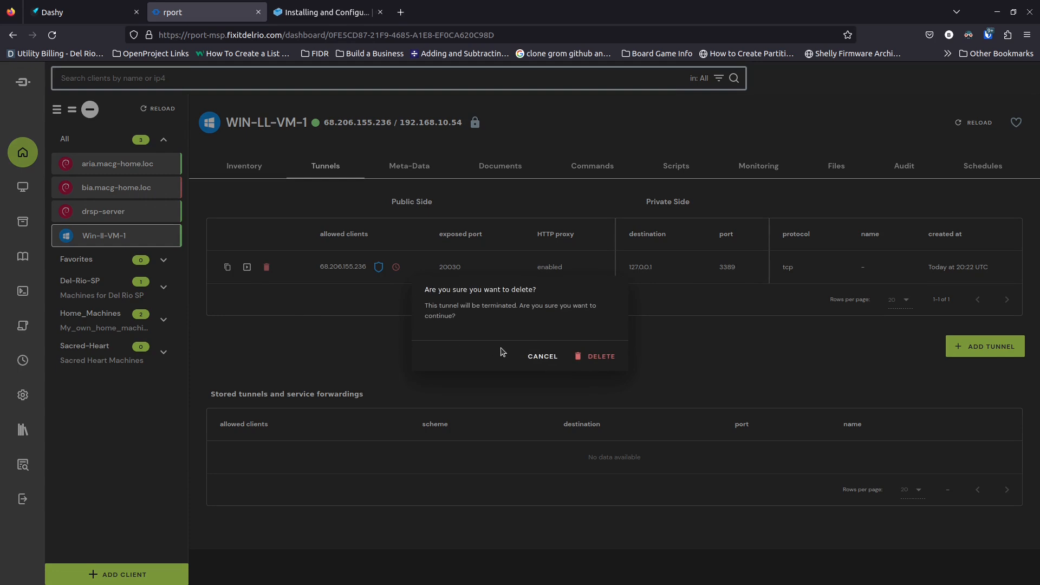
left_click(599, 356)
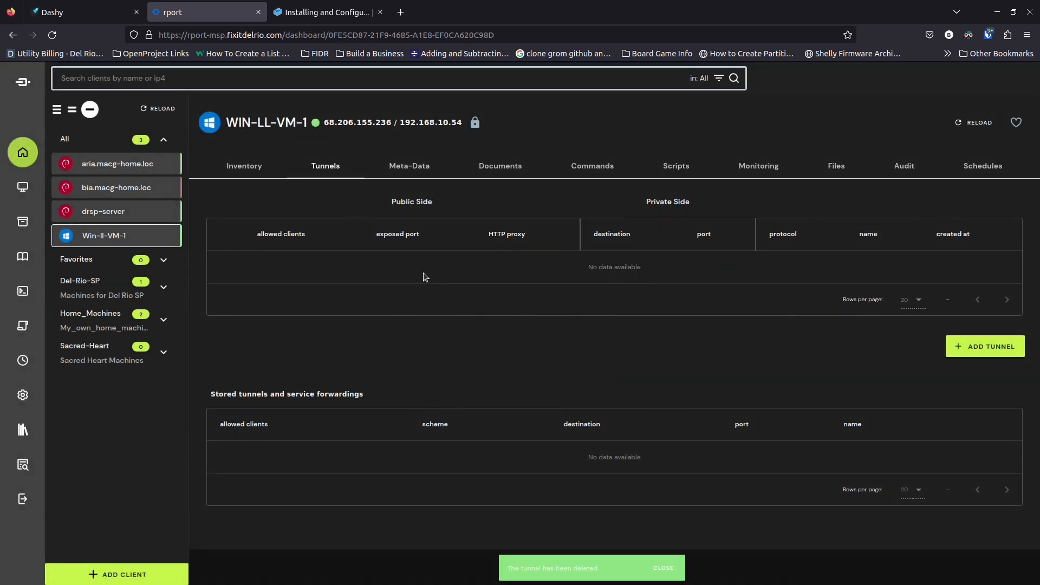